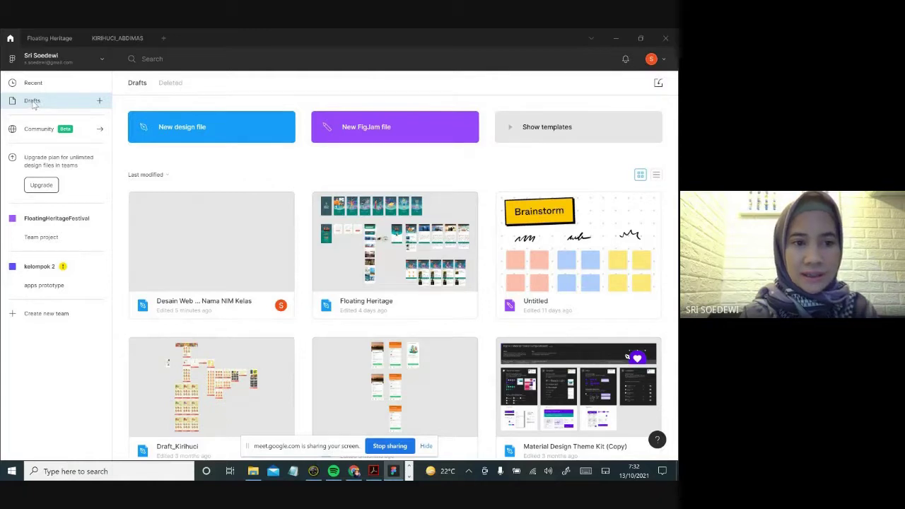
Create a new design file in Drafts and name it "Web ... Nama NIM Kelas".
left_click(99, 103)
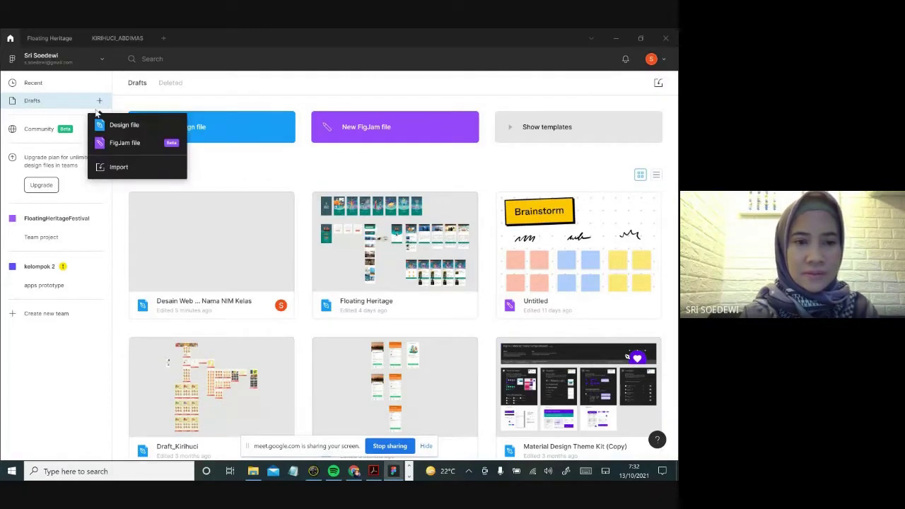
left_click(129, 126)
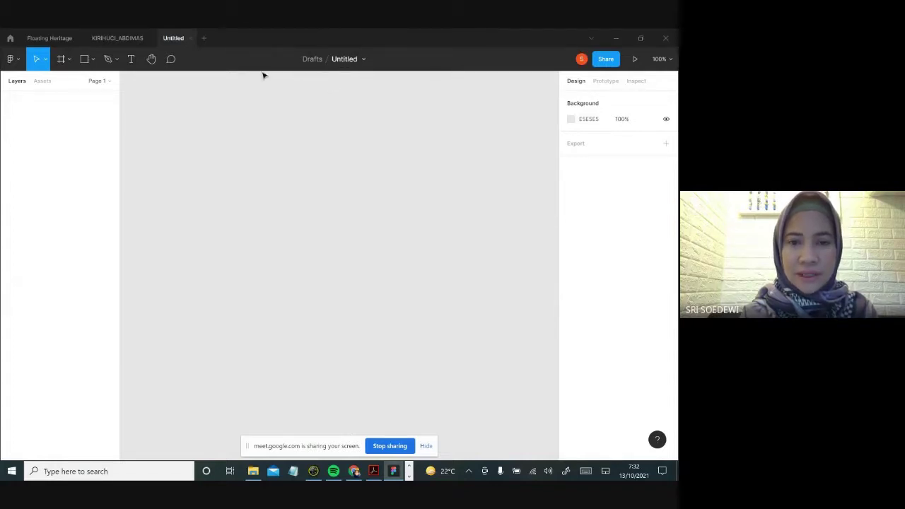
double_click(349, 61)
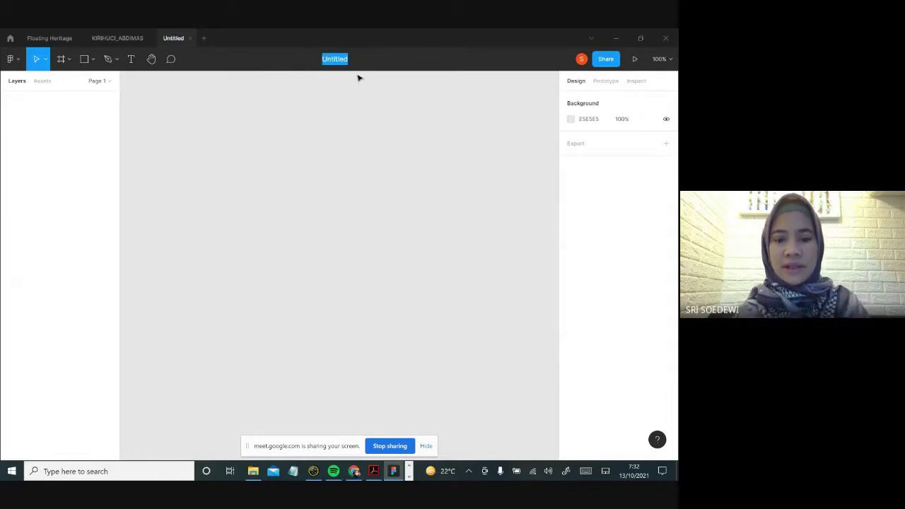
type("We")
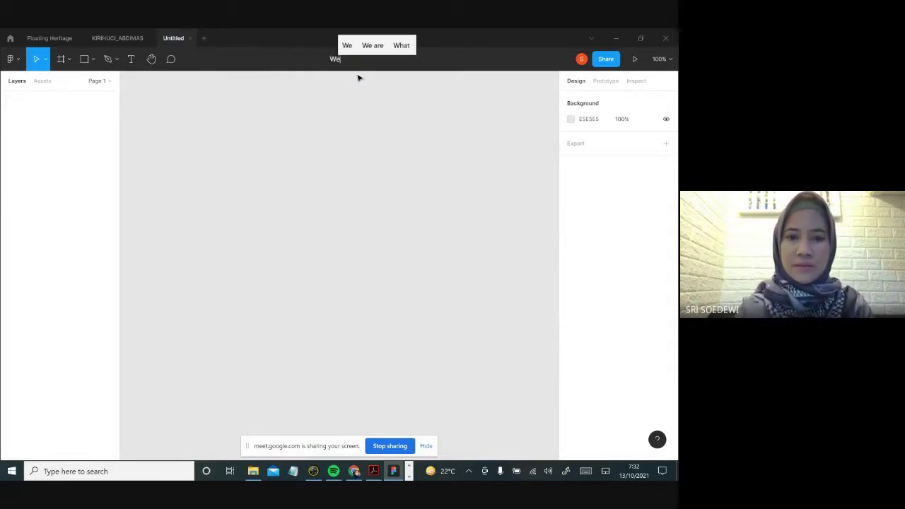
type("b ")
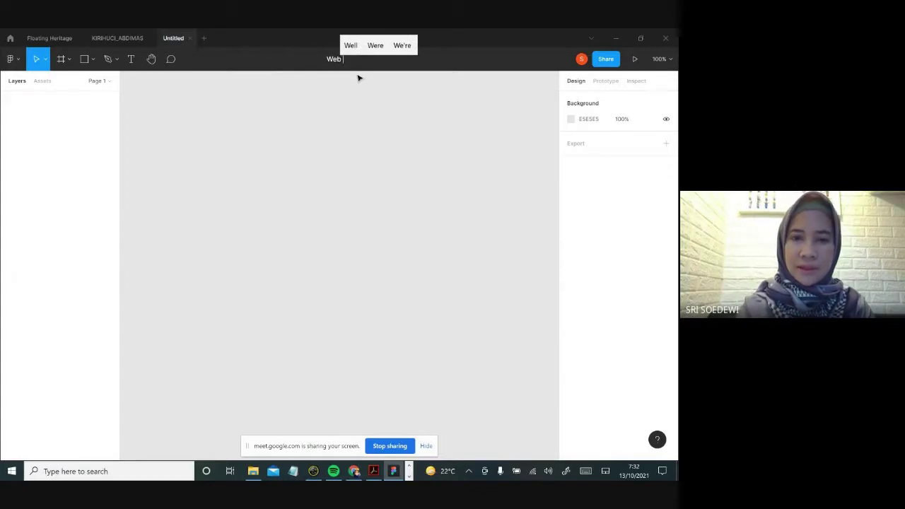
type("... N")
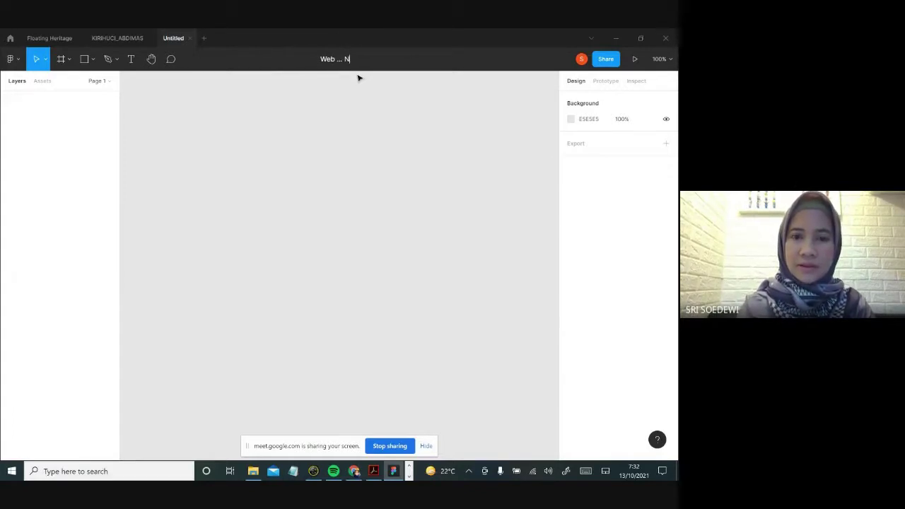
type("ama NI")
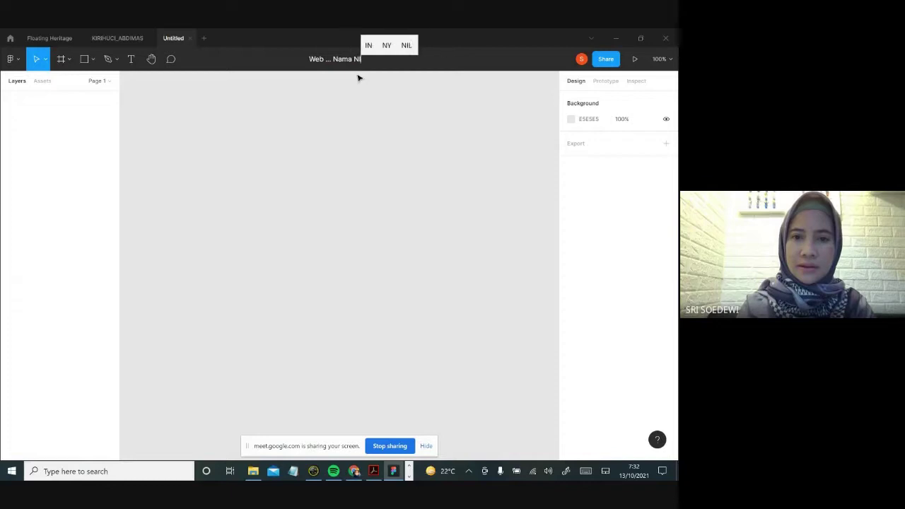
type("M K")
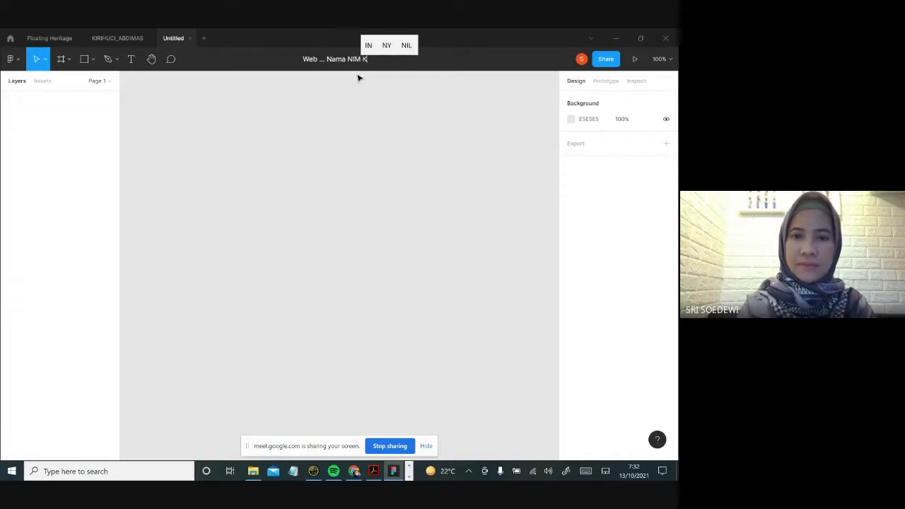
type("elas")
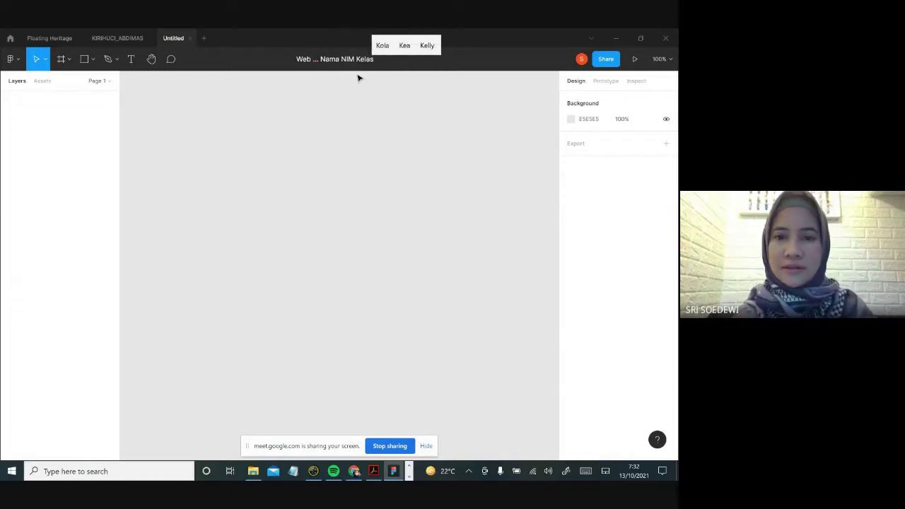
left_click(355, 113)
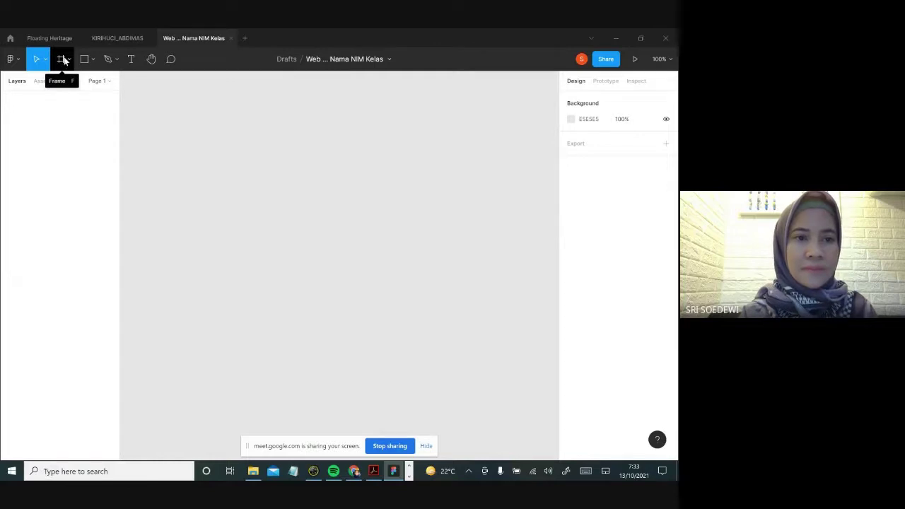
Add a frame to the canvas using the Desktop preset of 1440×1024.
left_click(62, 63)
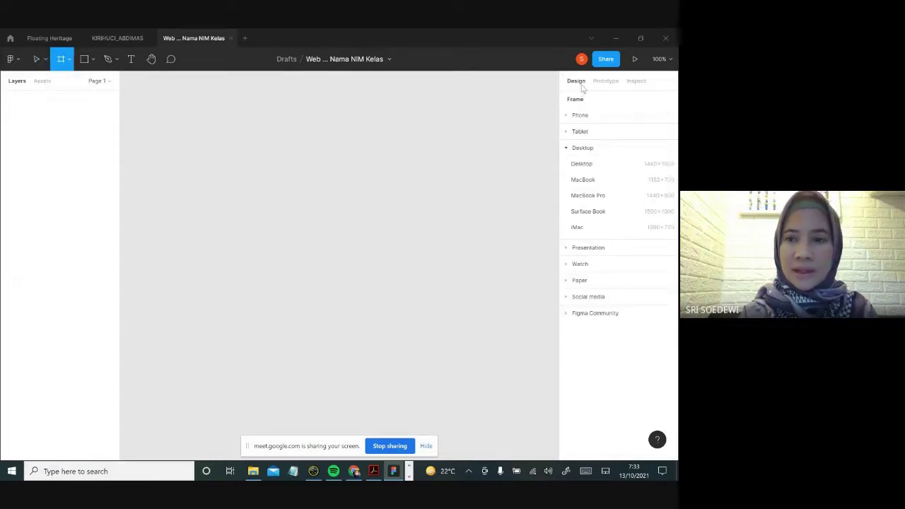
left_click(567, 148)
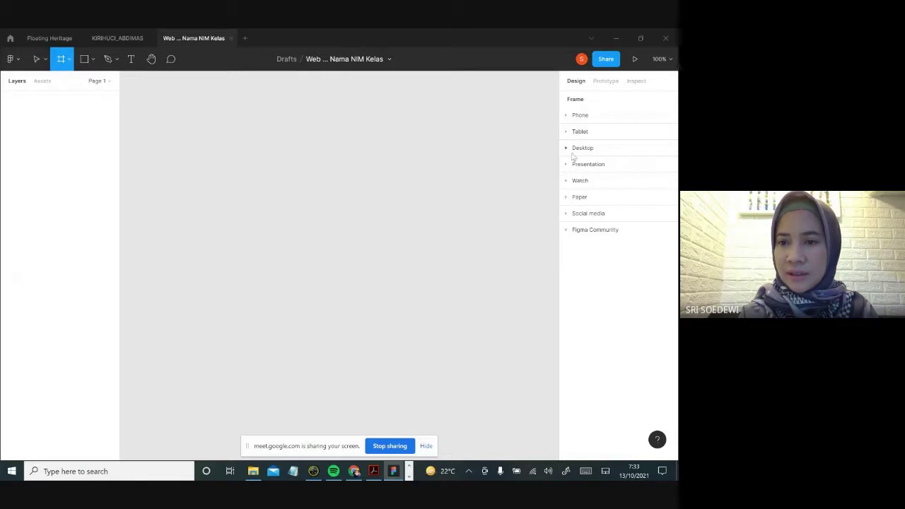
left_click(567, 150)
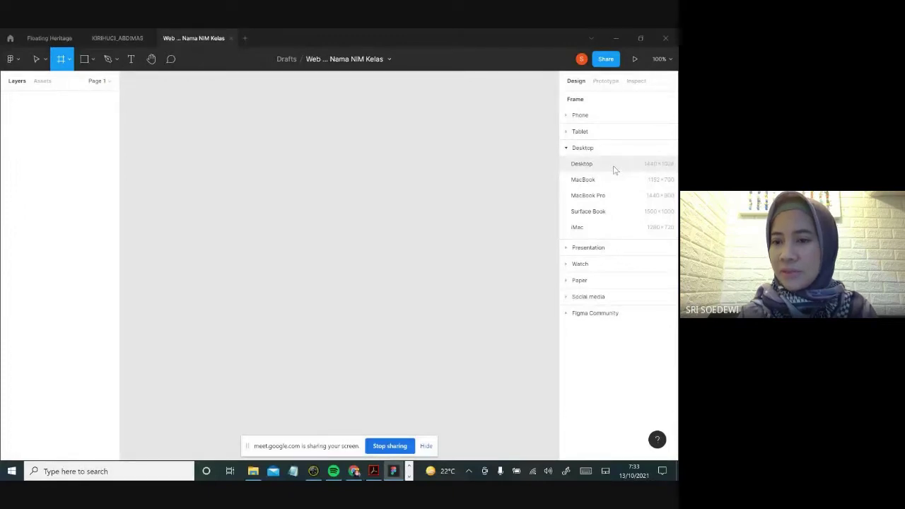
left_click(593, 165)
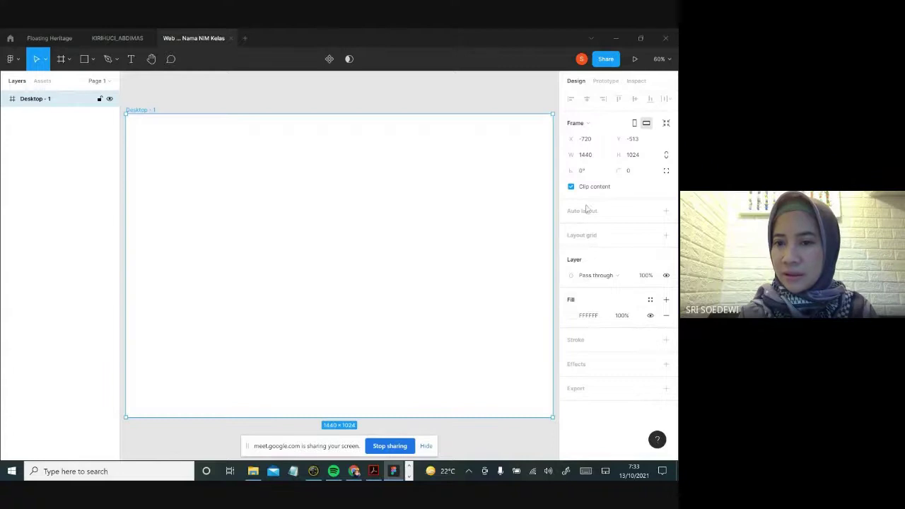
key("Escape")
Rename the file's first page as Wireframe.
left_click(62, 59)
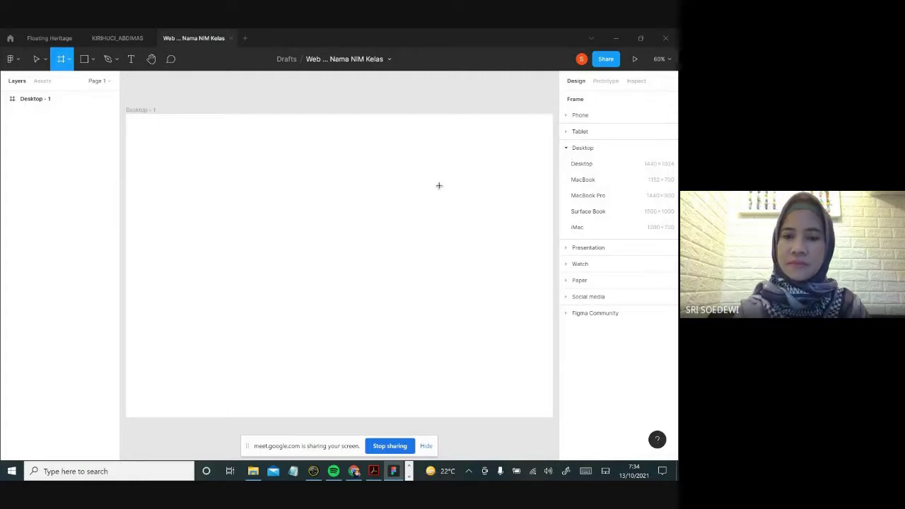
key("minus")
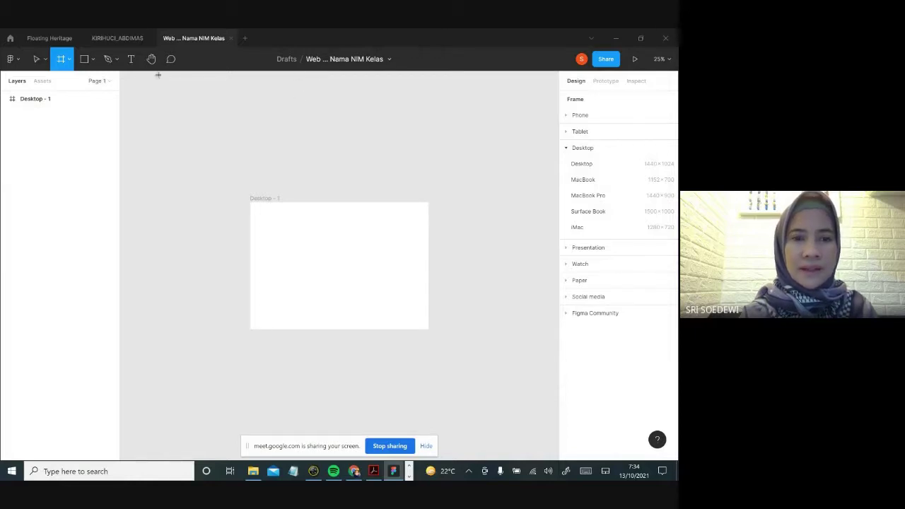
left_click(109, 82)
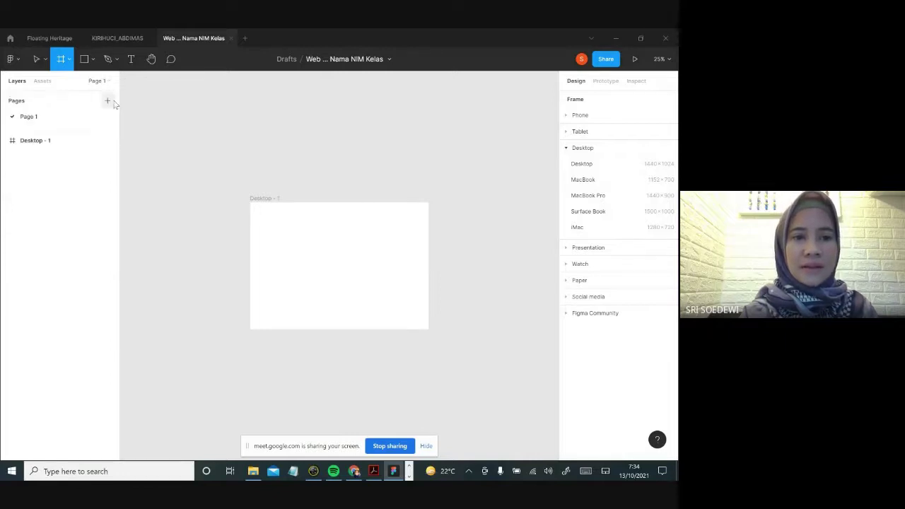
double_click(55, 124)
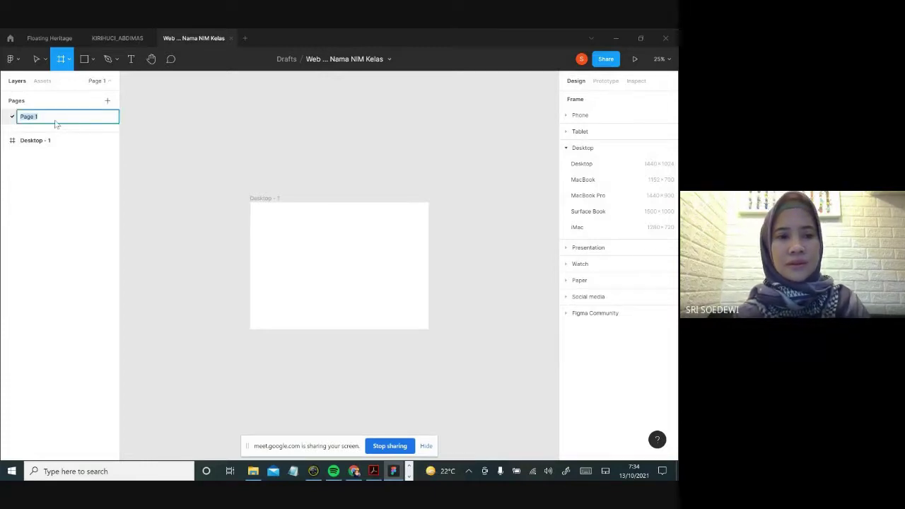
left_click(109, 82)
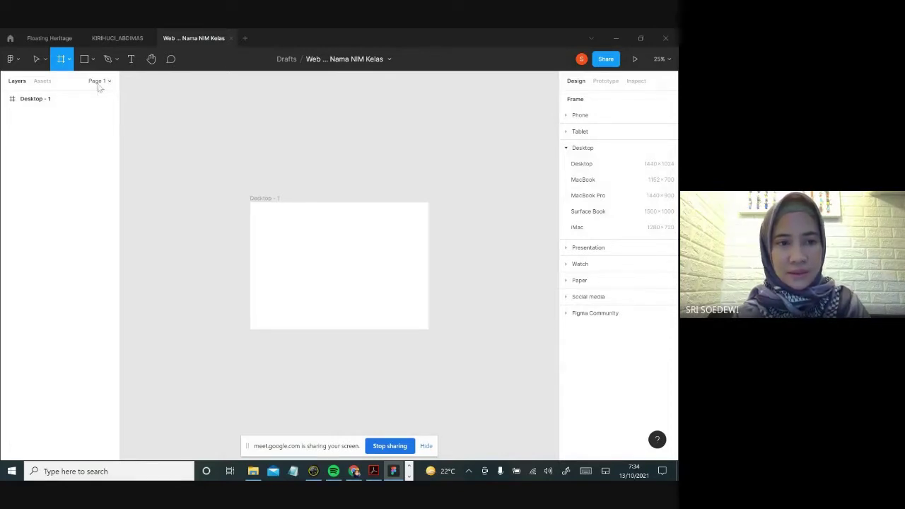
left_click(109, 82)
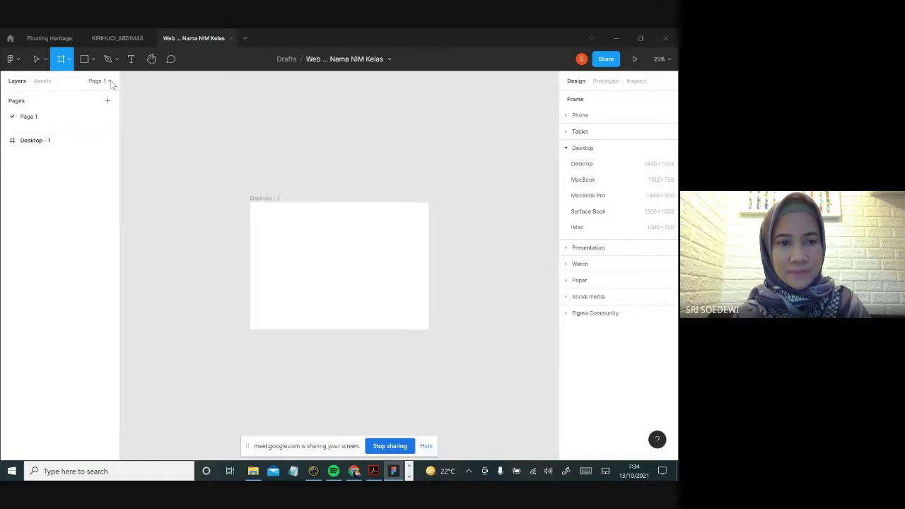
double_click(43, 118)
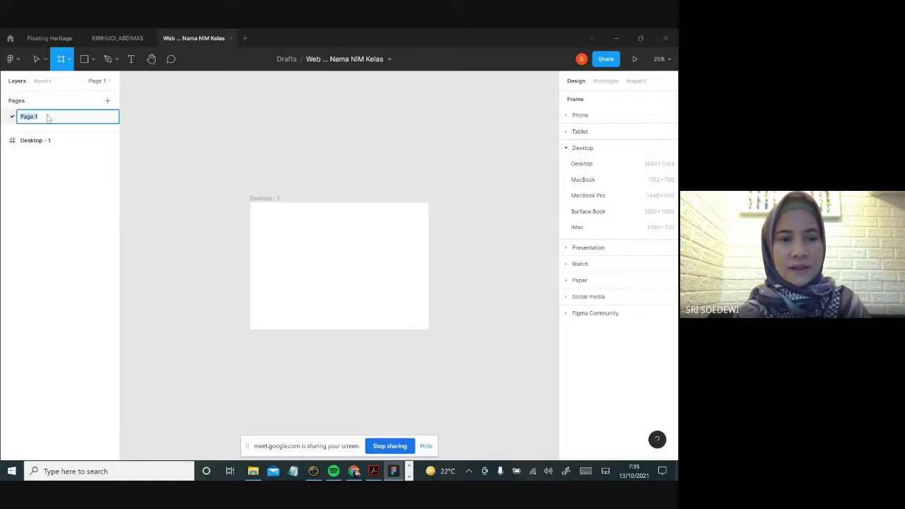
type("Wi")
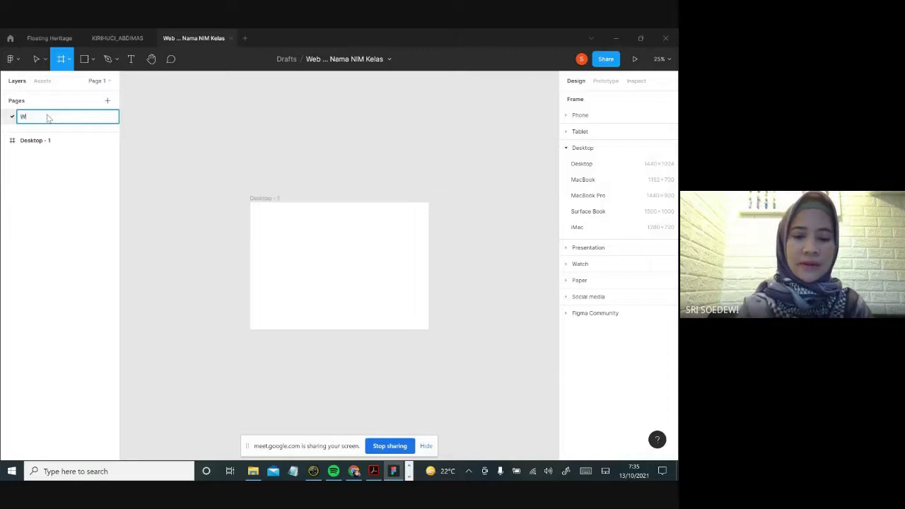
type("reframe")
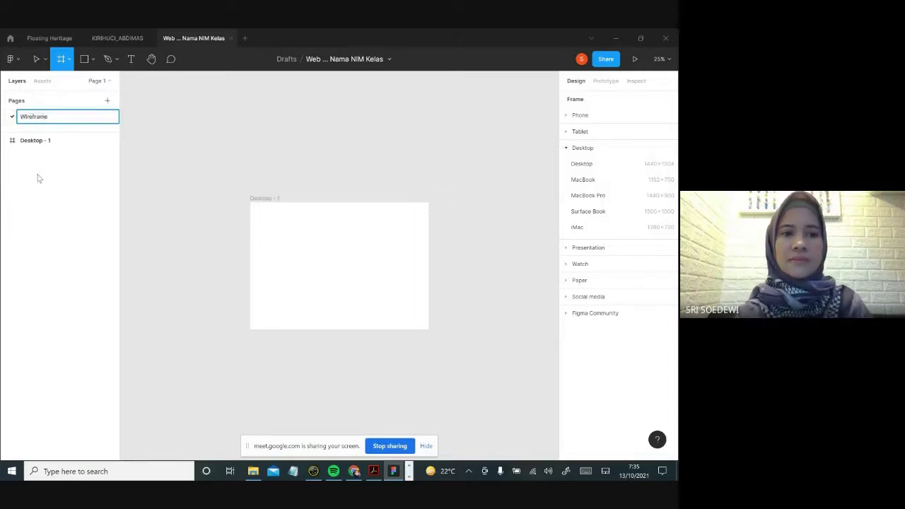
key("Return")
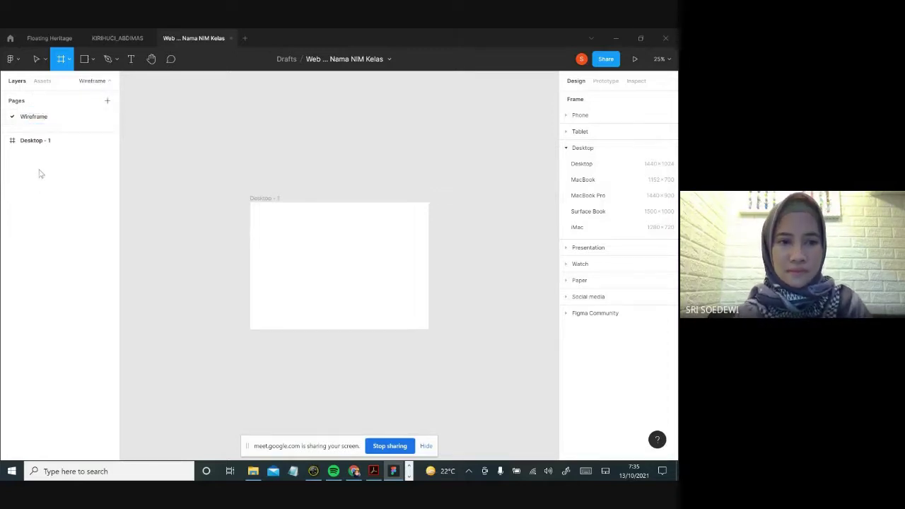
left_click(48, 122)
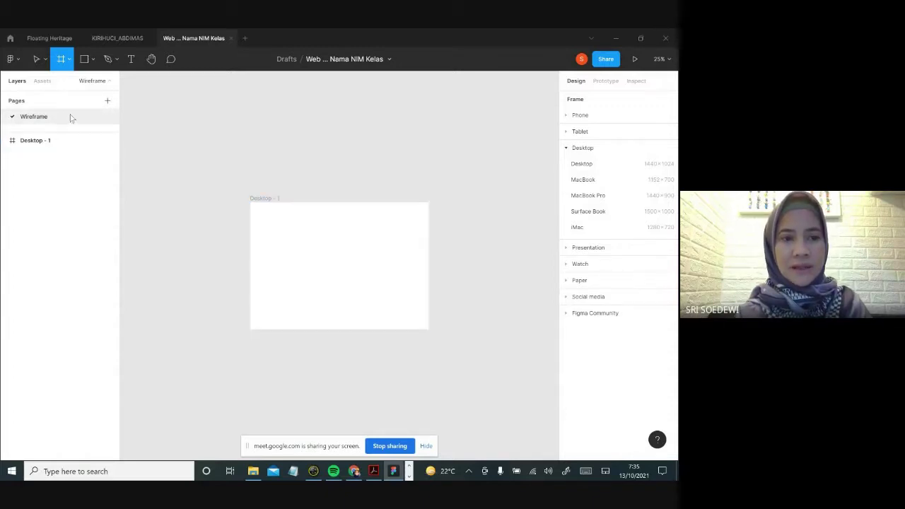
Add a second page to the file and name it Mockup.
left_click(109, 101)
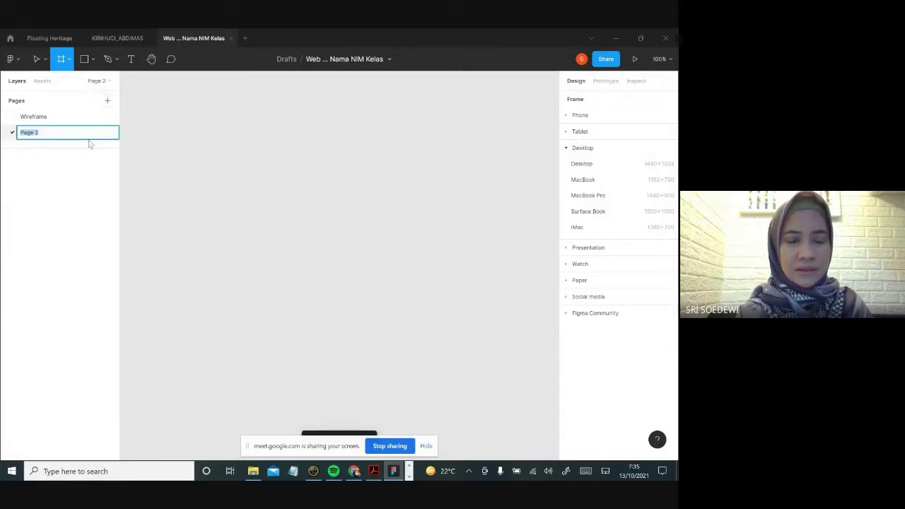
type("Mockup")
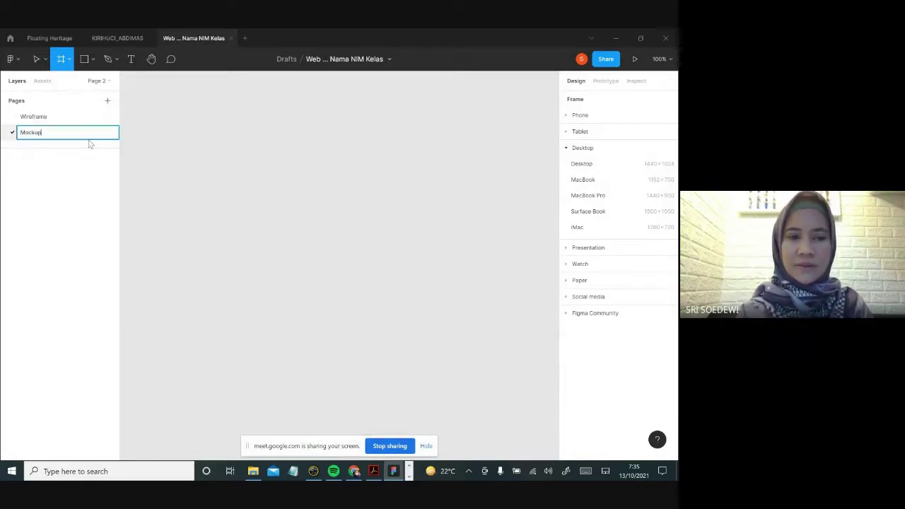
key("Return")
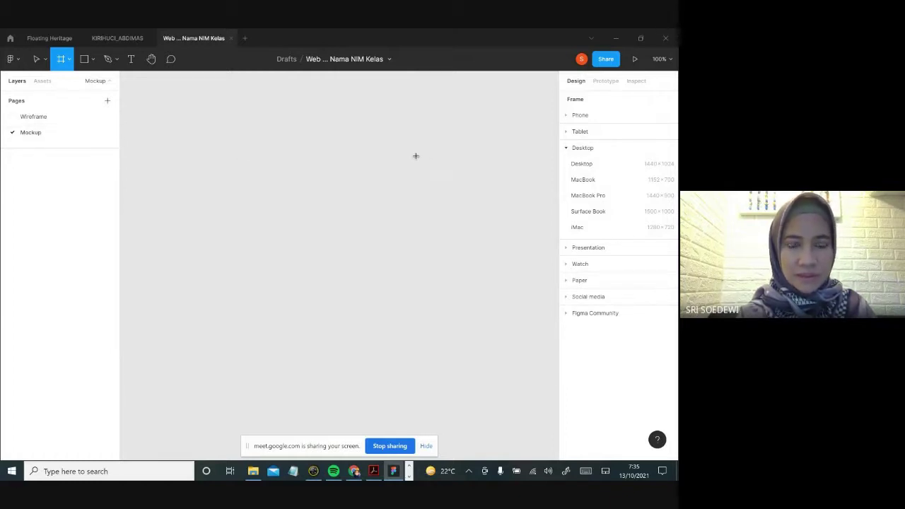
Rename the desktop frame on the Wireframe page as Home.
left_click(31, 117)
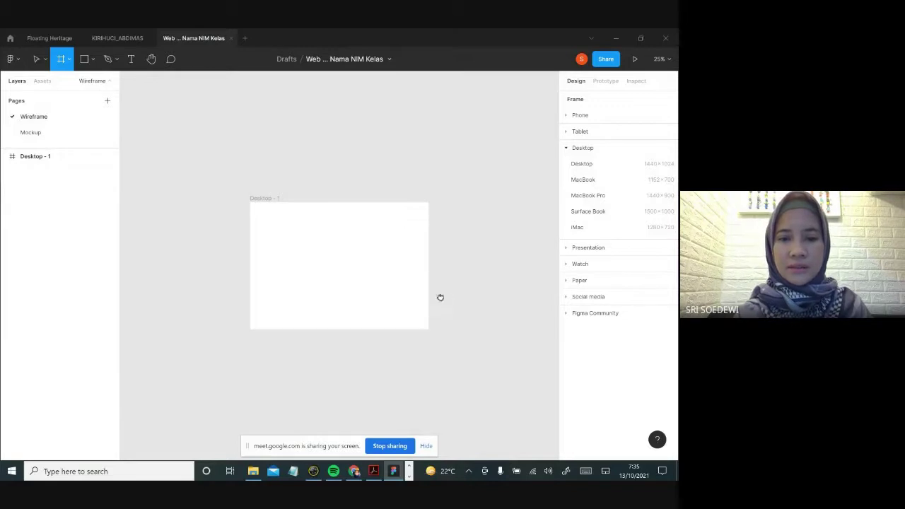
left_click_drag(440, 297, 378, 263)
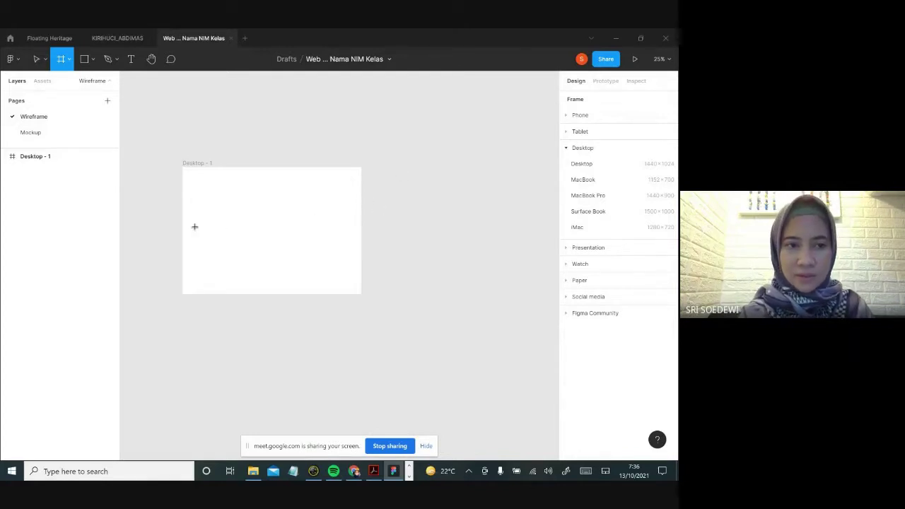
left_click(49, 156)
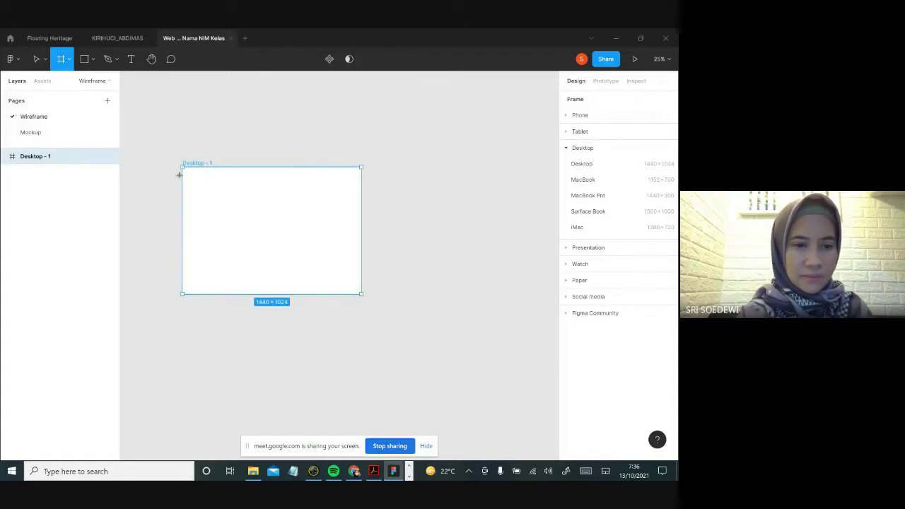
double_click(42, 159)
left_click(40, 188)
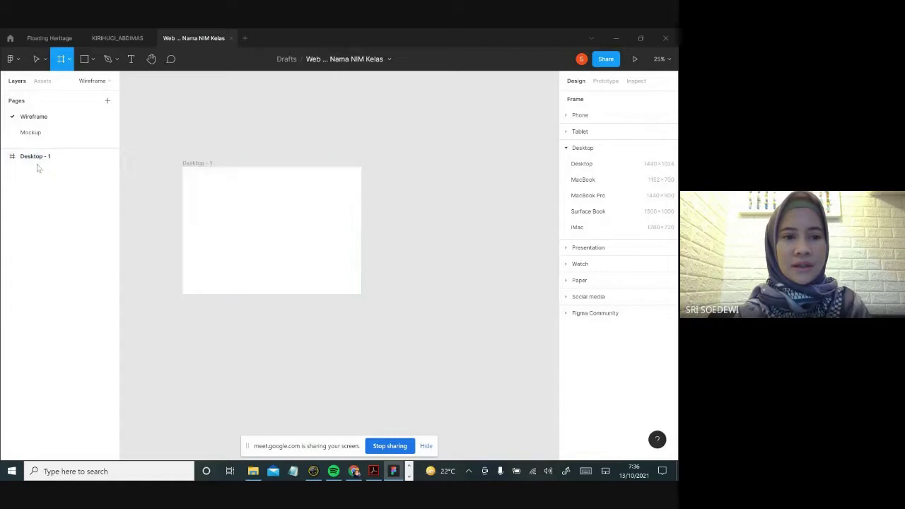
left_click(32, 160)
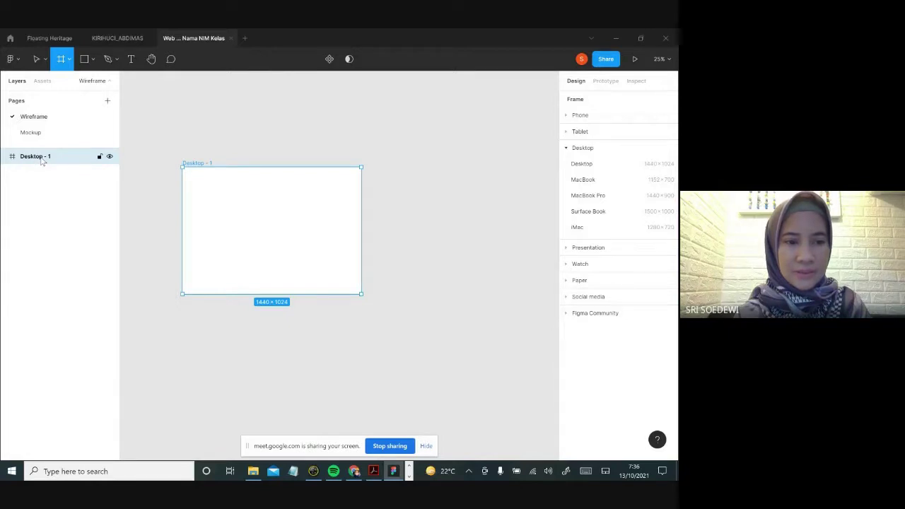
double_click(42, 158)
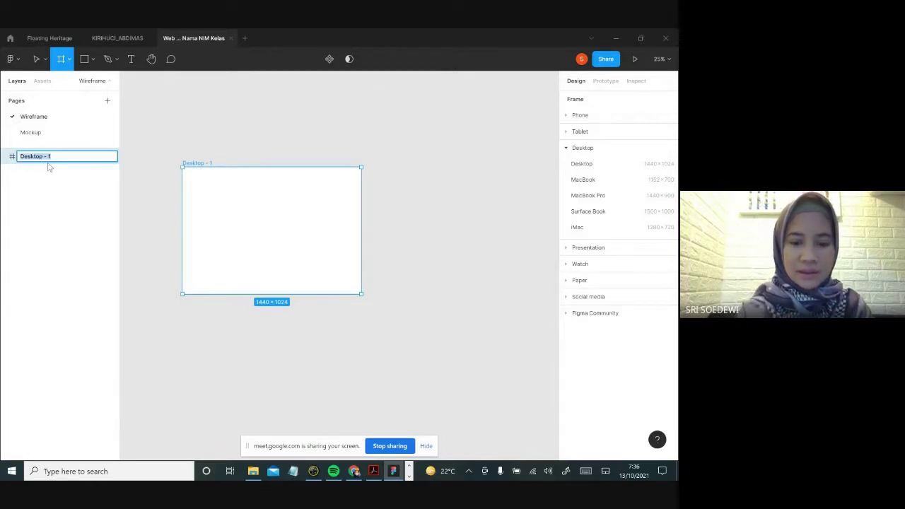
type("Home")
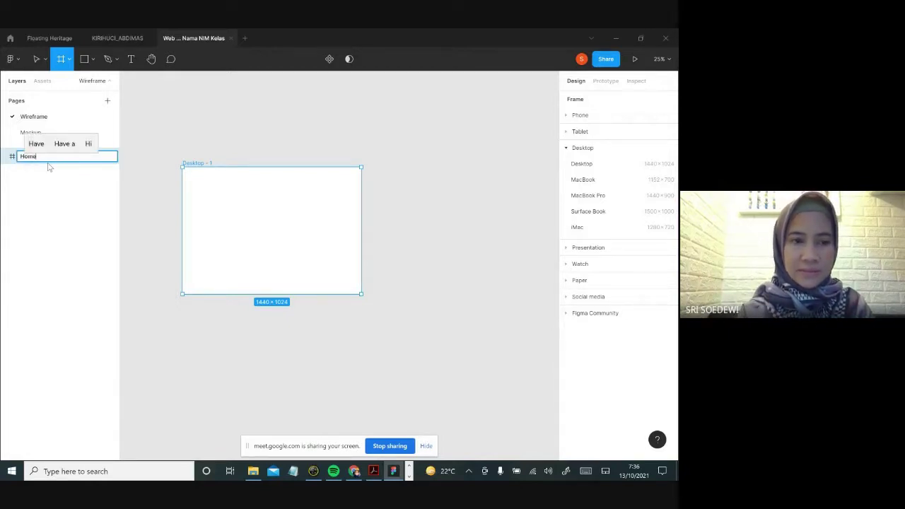
key("Return")
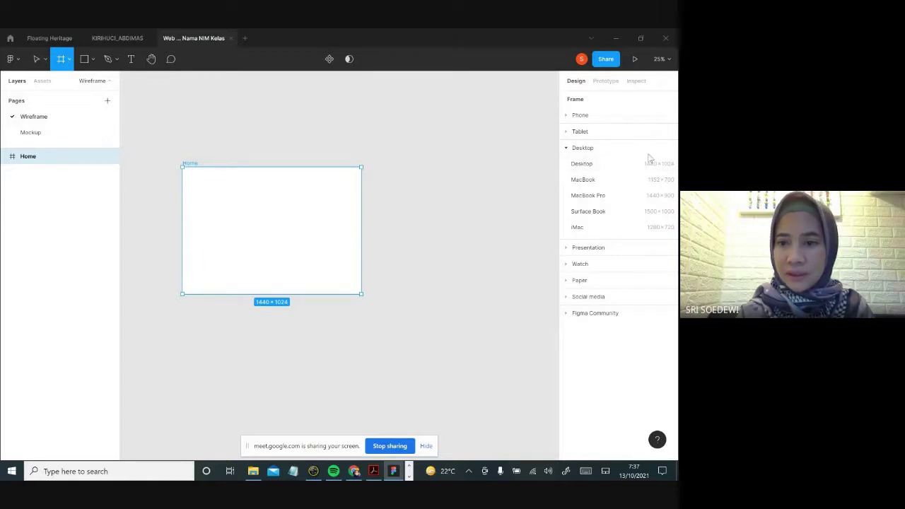
Add a second 1440×1024 Desktop frame and place it directly right of the Home frame with their top edges level.
left_click(589, 165)
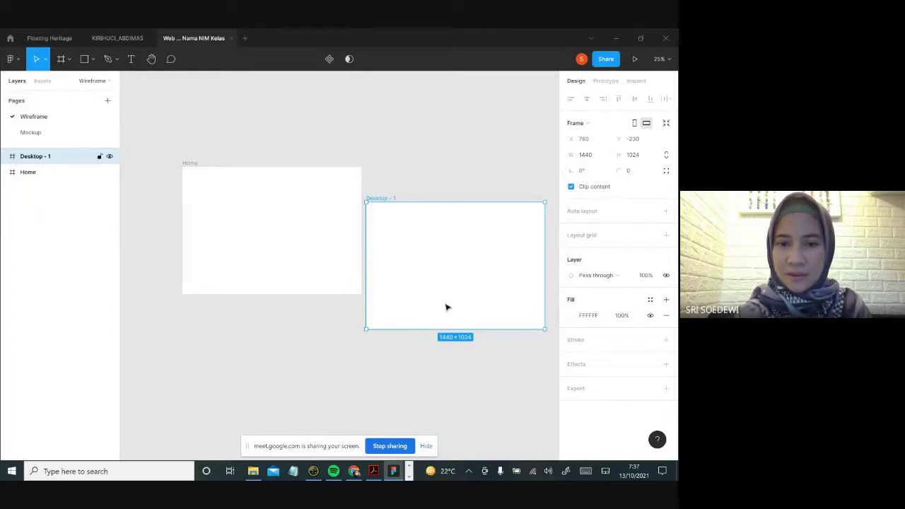
left_click_drag(446, 293, 426, 240)
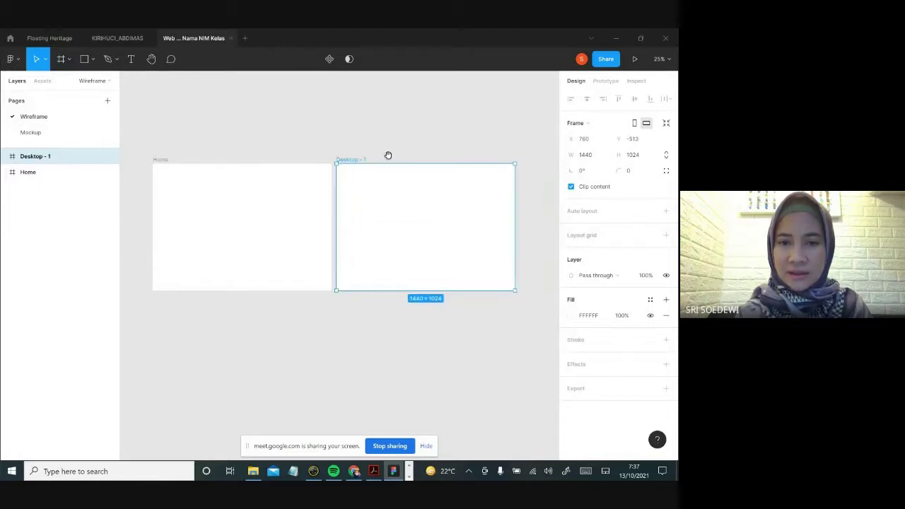
left_click(387, 152)
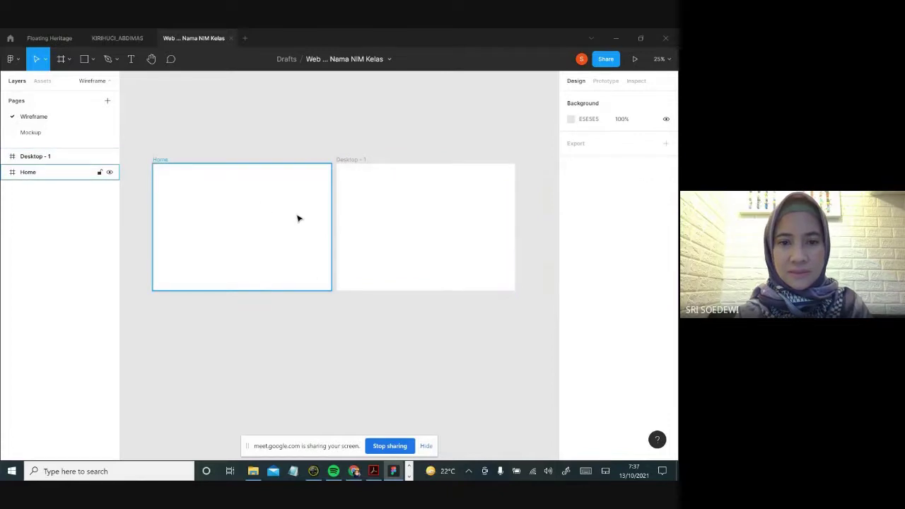
Rename the second desktop frame, beside Home, as About us.
left_click(371, 185)
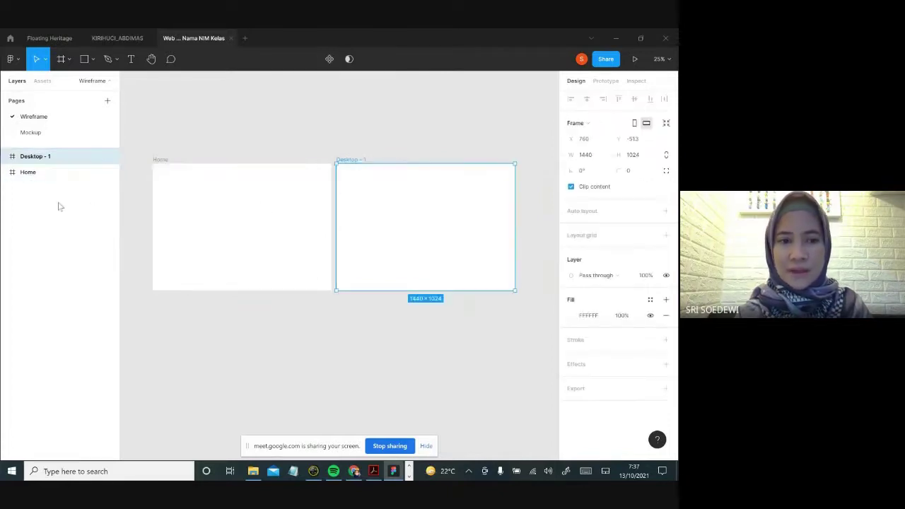
double_click(41, 157)
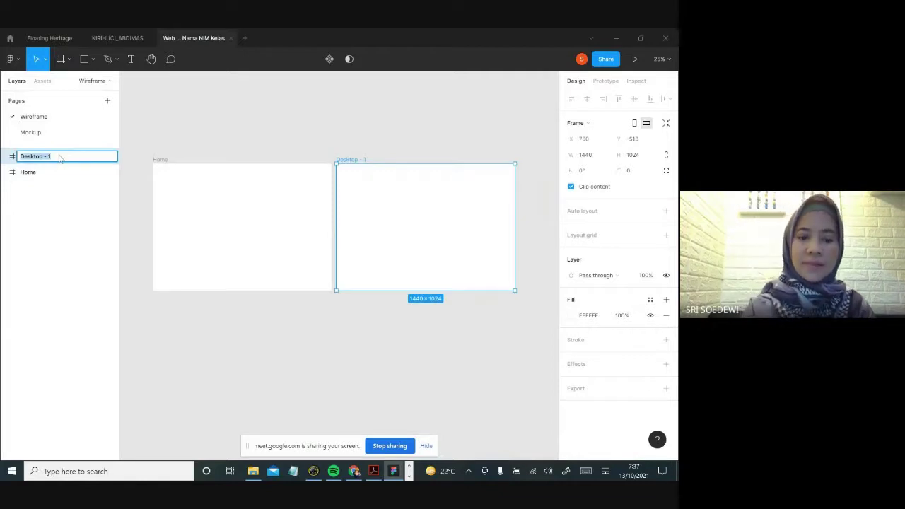
type("A")
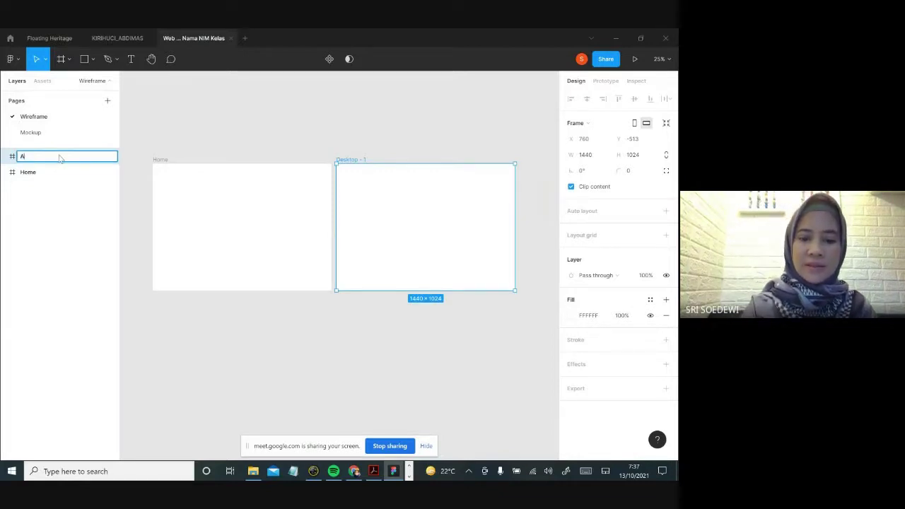
type("bout ")
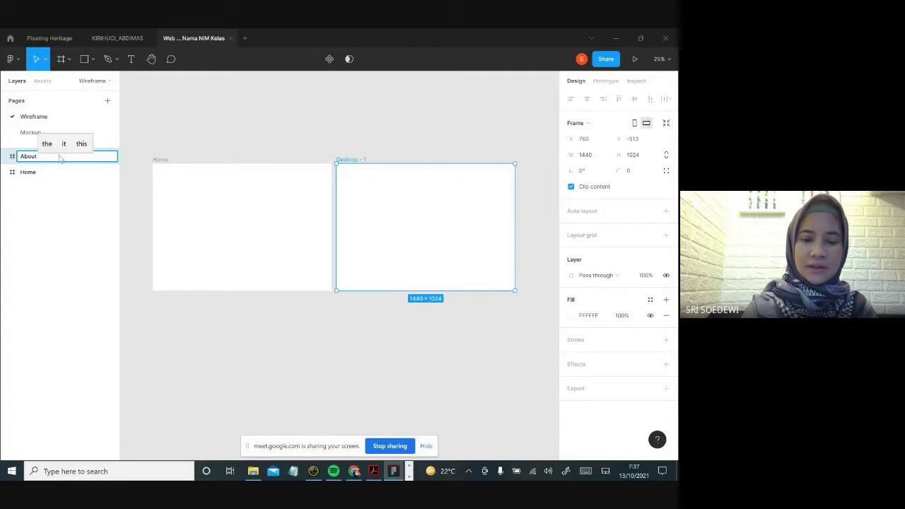
type("us")
key("Return")
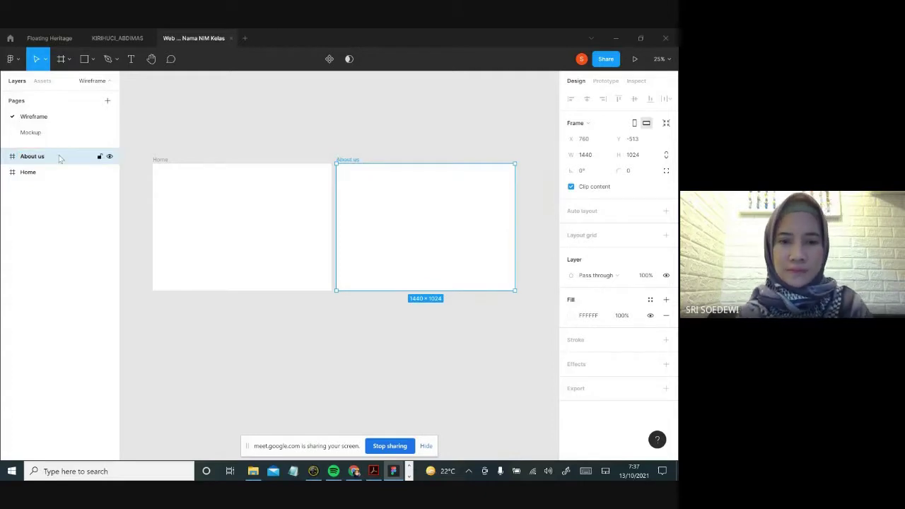
left_click(339, 144)
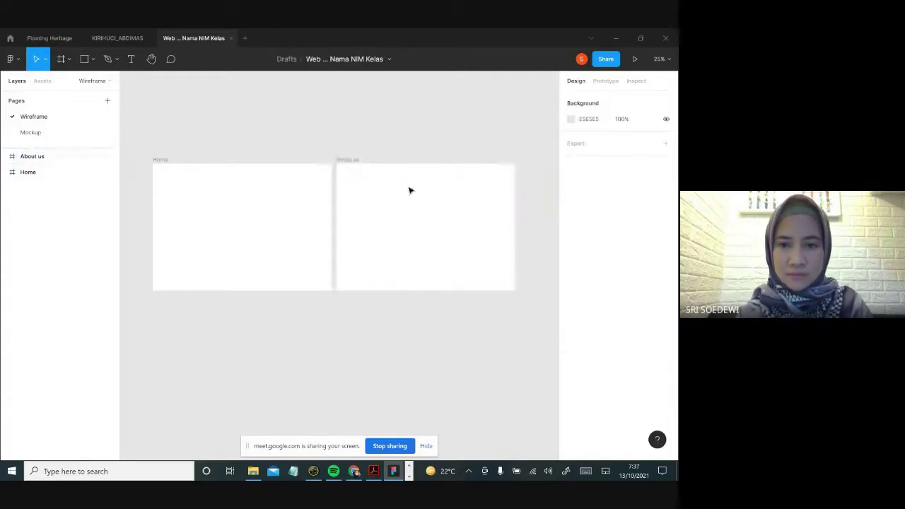
Add a third 1440×1024 Desktop frame and line it up in the row to the right of About us.
left_click_drag(433, 217, 410, 214)
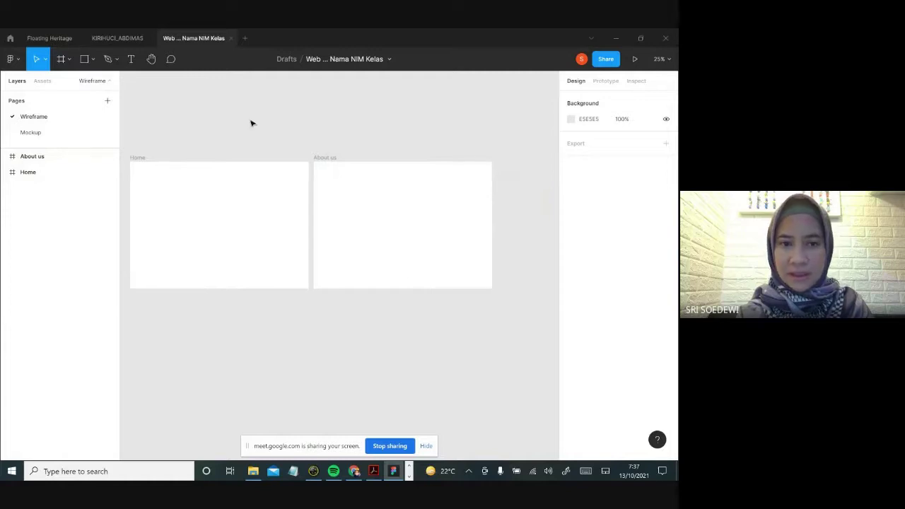
left_click(60, 59)
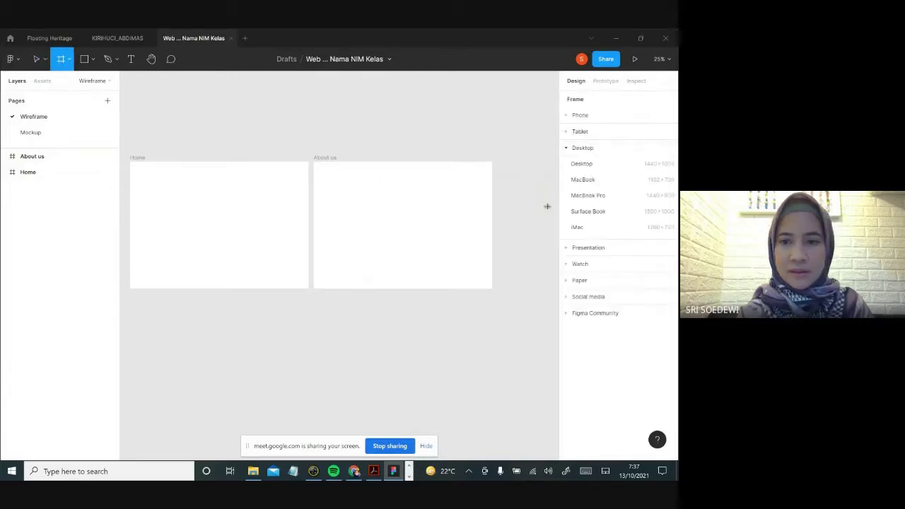
left_click(581, 164)
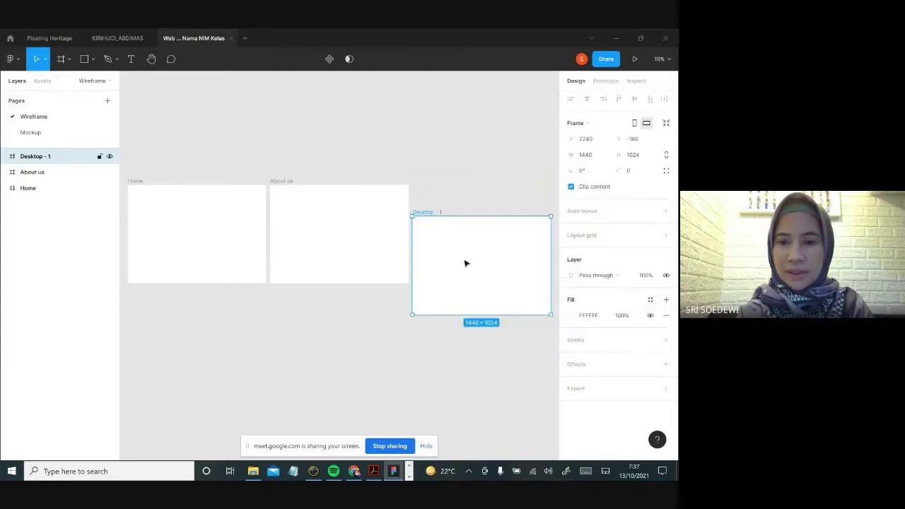
left_click_drag(465, 264, 464, 232)
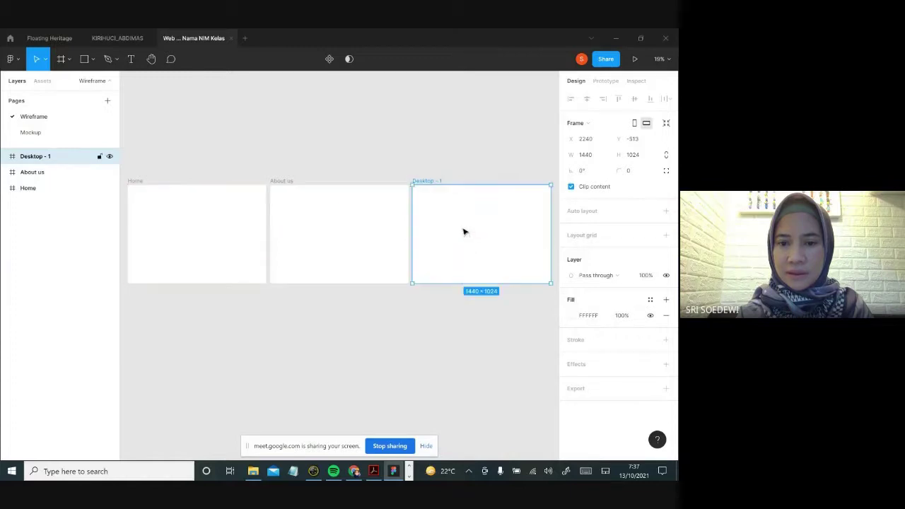
Rename the third desktop frame as Contact.
double_click(49, 158)
type("c")
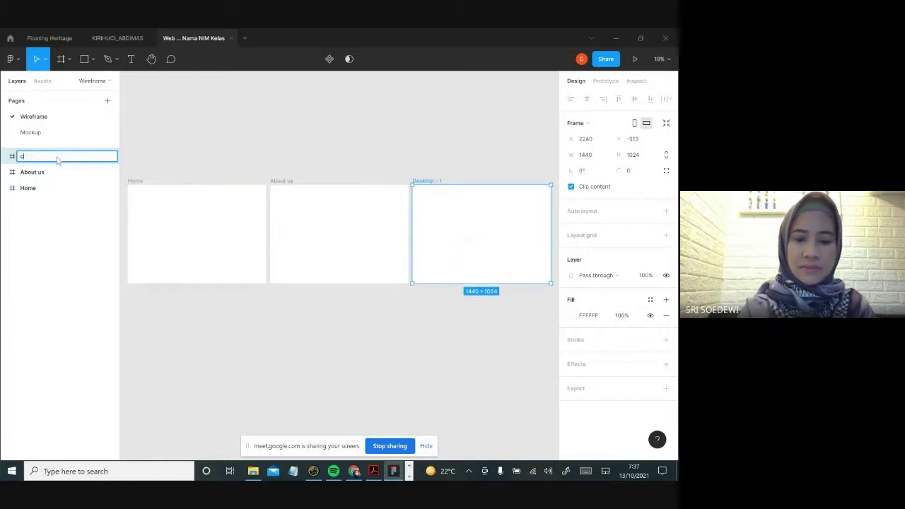
type("ontact")
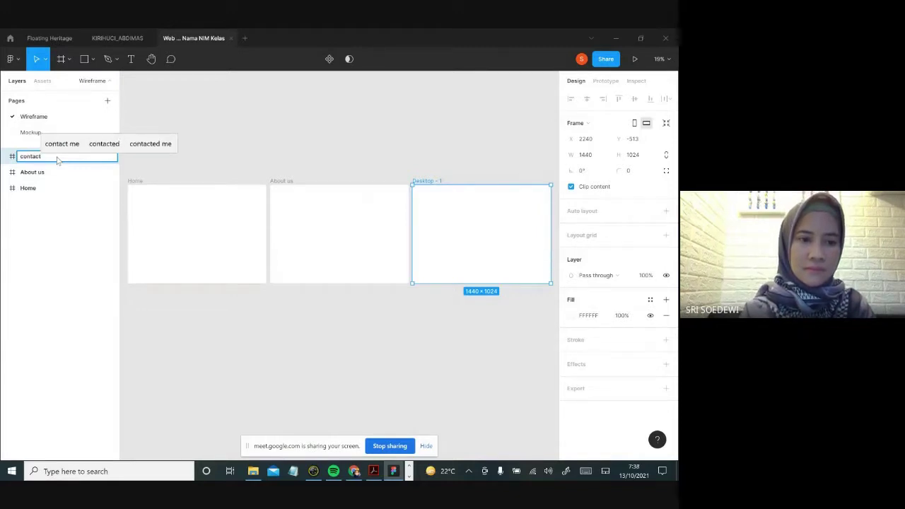
key("Home")
key("Delete")
type("C")
key("Return")
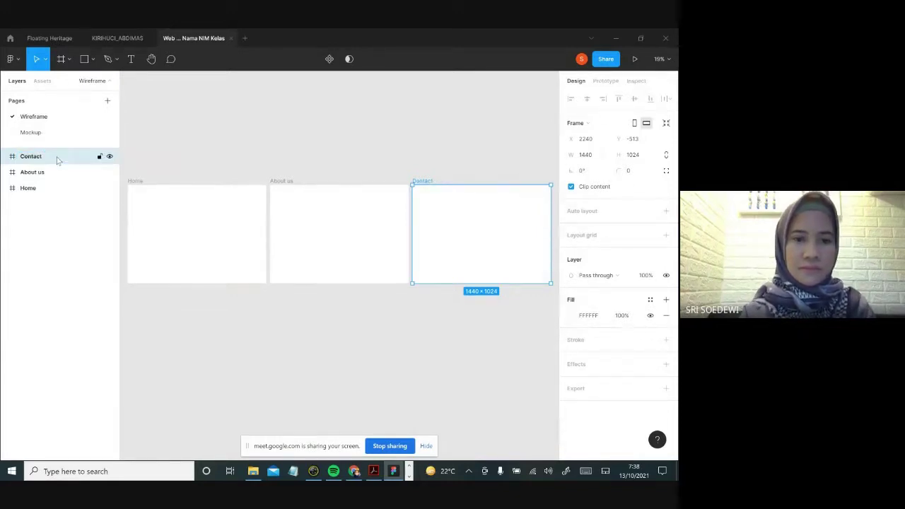
left_click(214, 124)
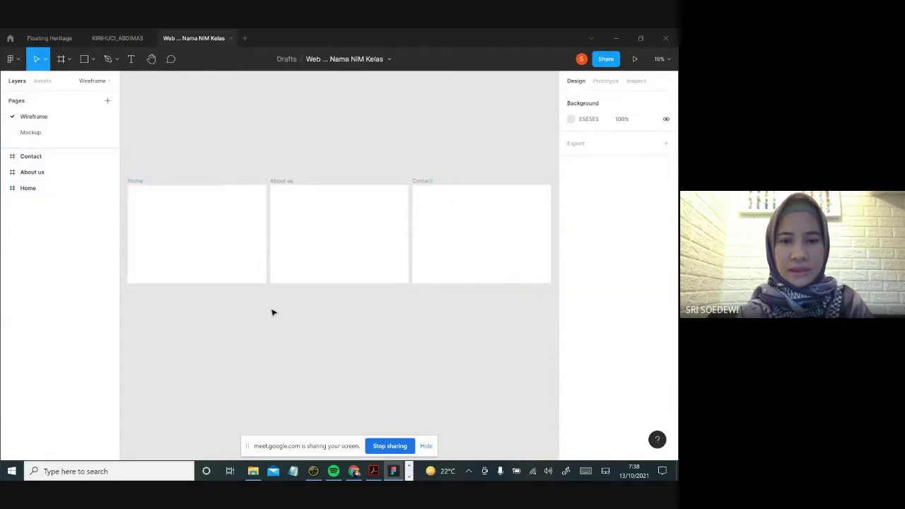
scroll(309, 246, "left", 1)
left_click(281, 243)
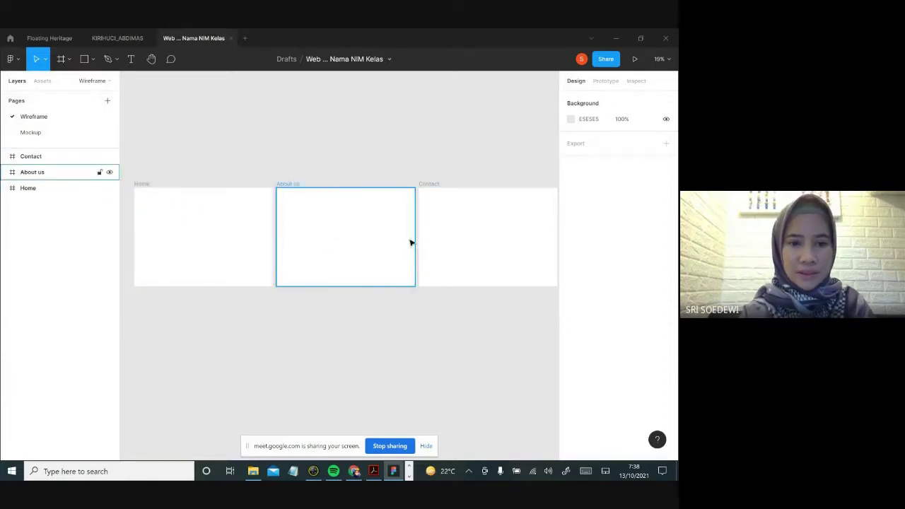
left_click(36, 132)
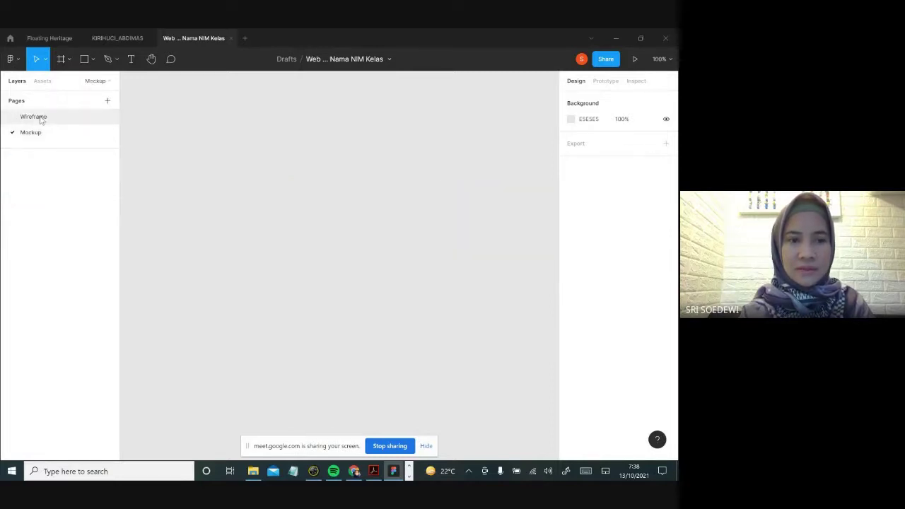
left_click(41, 118)
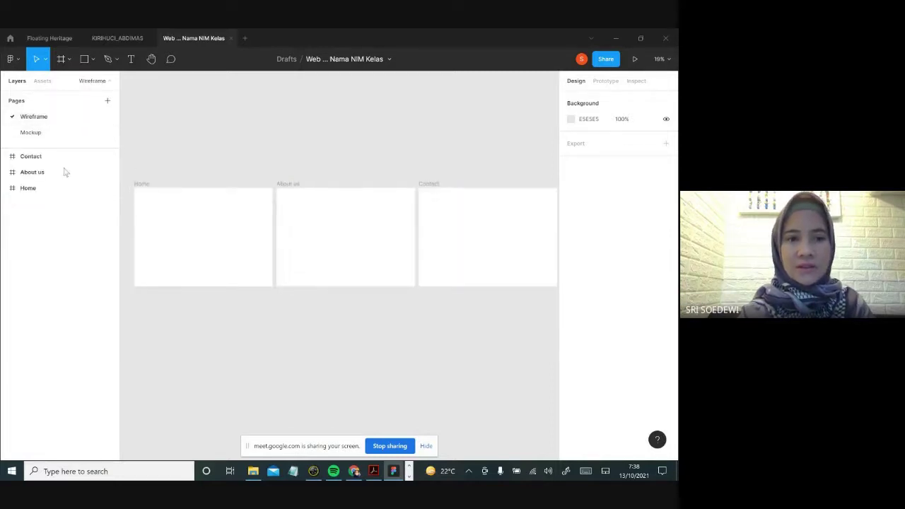
Draw a full-width rectangle about 1440×191 along the upper edge of the Home frame.
left_click_drag(198, 210, 240, 212)
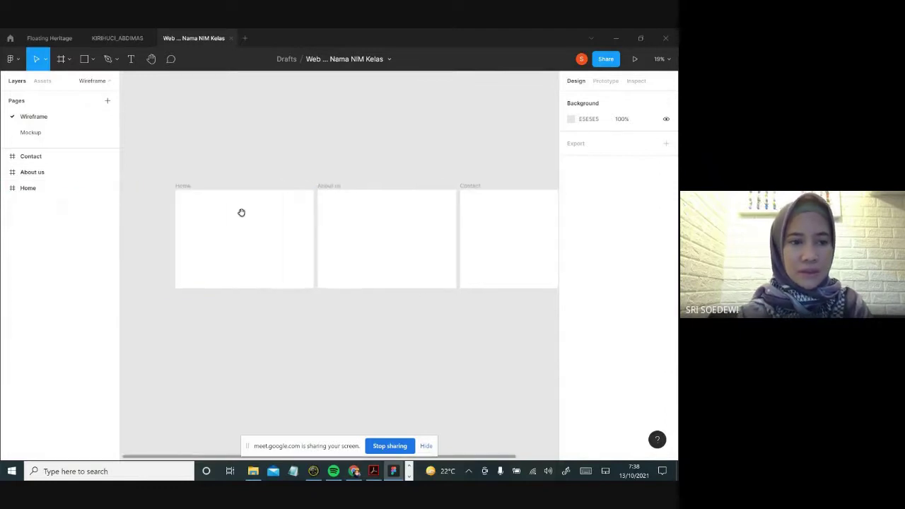
left_click(49, 189)
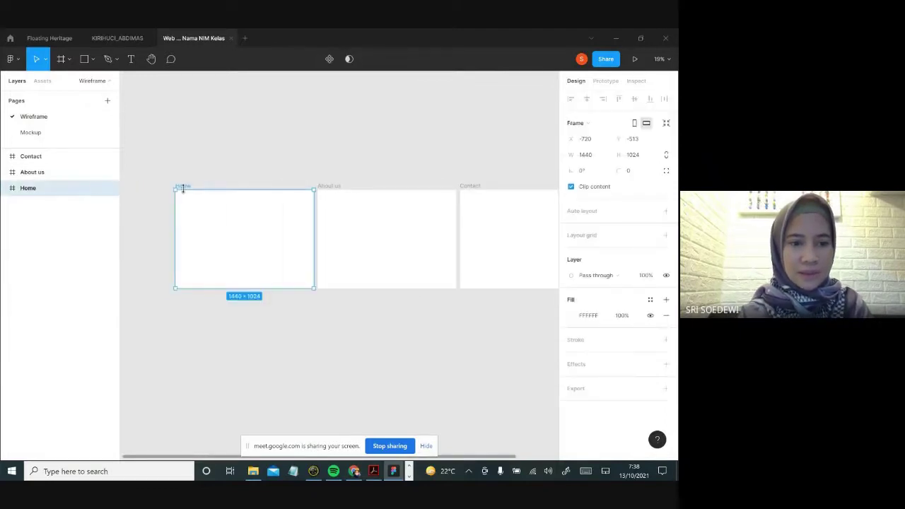
key("ctrl+plus")
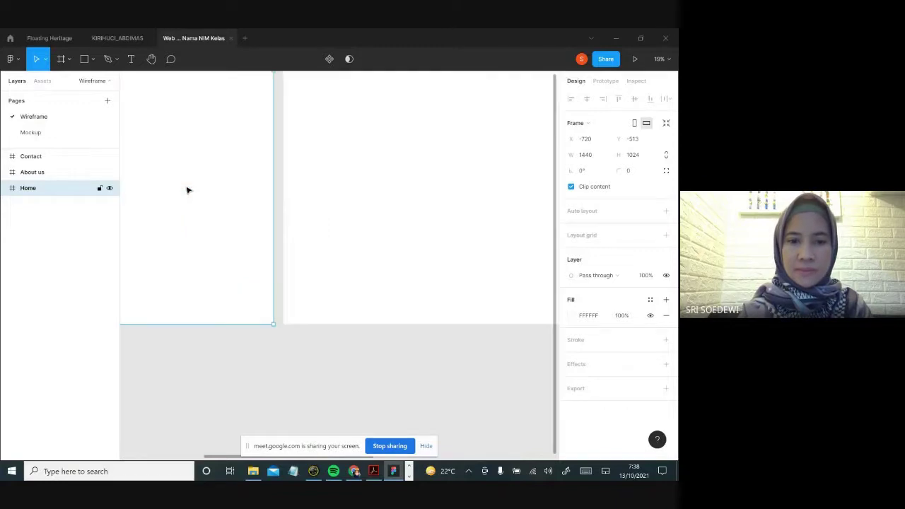
key("shift+2")
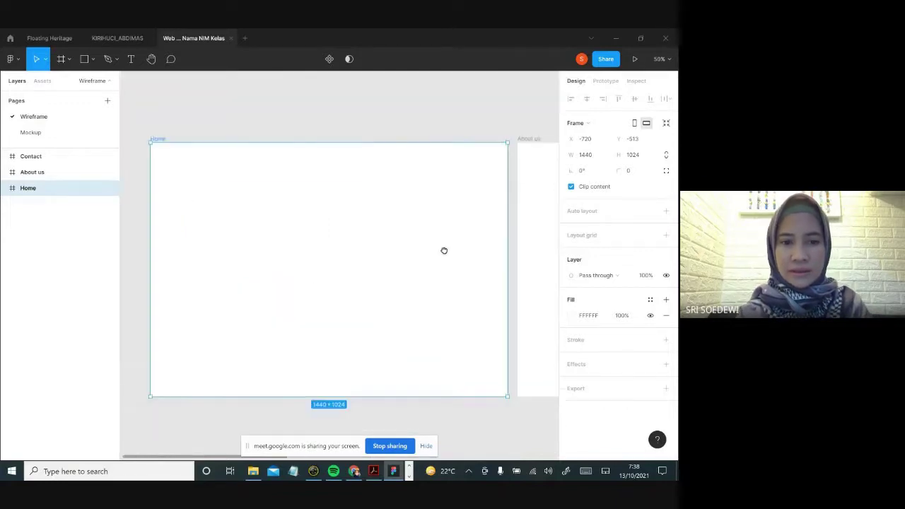
left_click(294, 128)
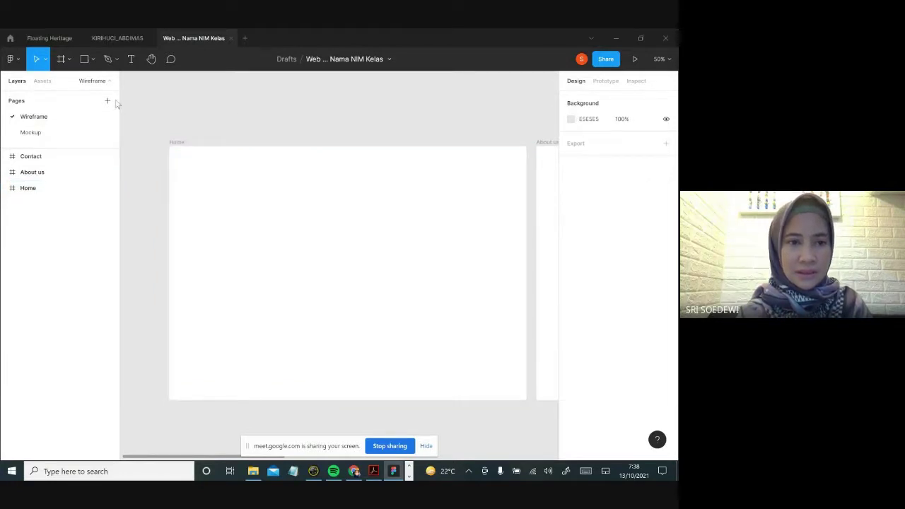
left_click(89, 59)
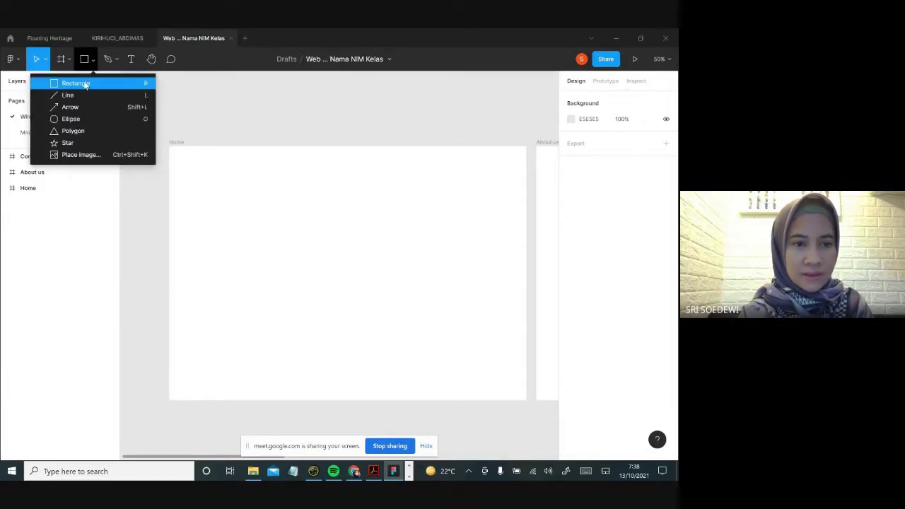
left_click(85, 85)
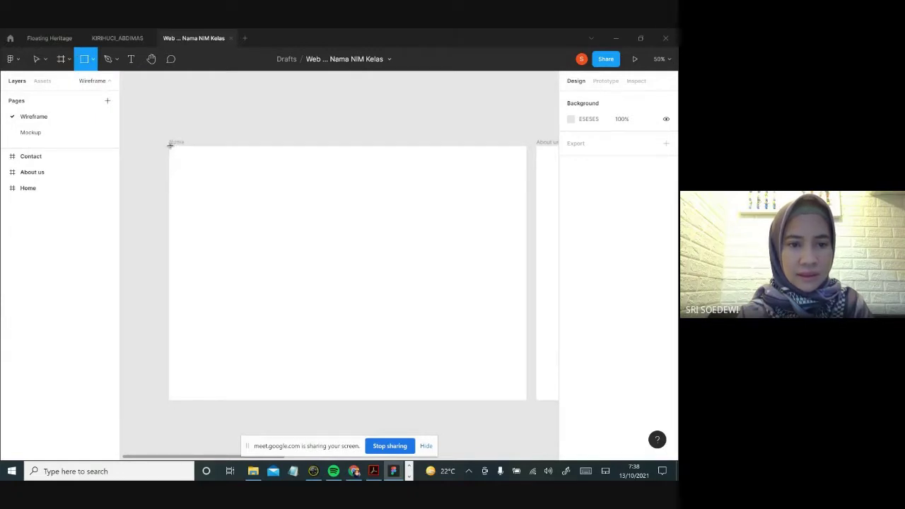
mouse_move(169, 145)
left_mouse_down()
mouse_move(420, 194)
mouse_move(527, 198)
left_mouse_up()
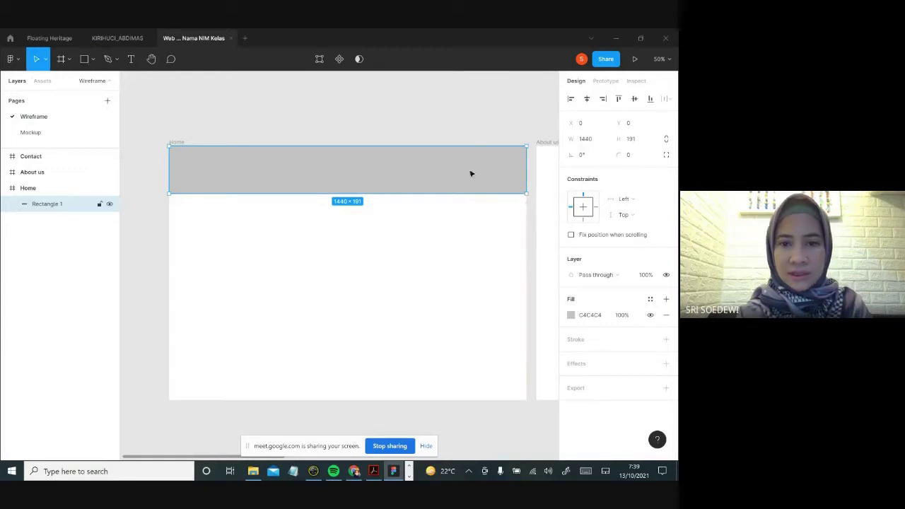
left_click(447, 127)
scroll(489, 218, "right", 2)
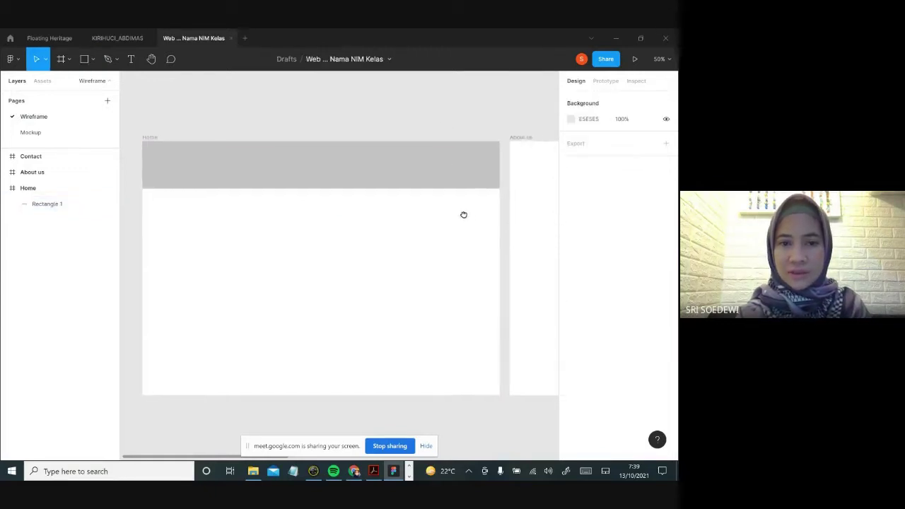
Set the height of the rectangle across the top of the Home frame to 200.
left_click(422, 173)
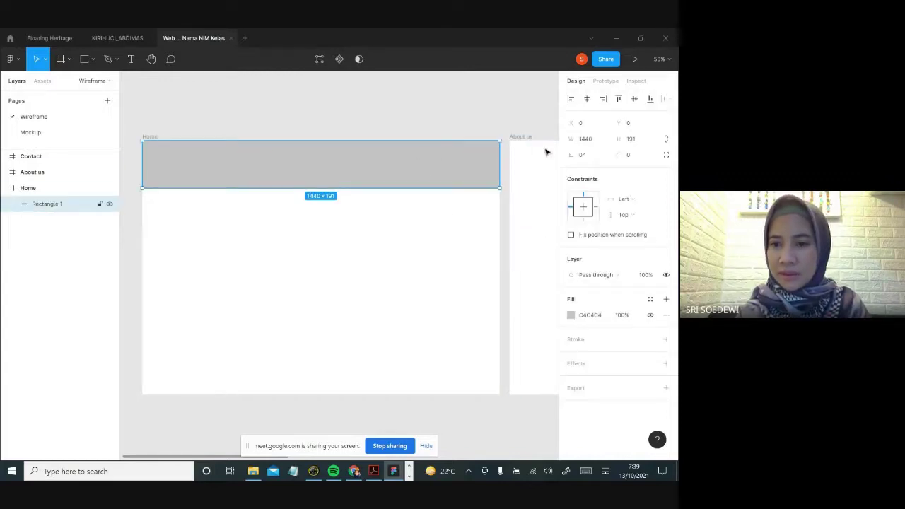
left_click(631, 139)
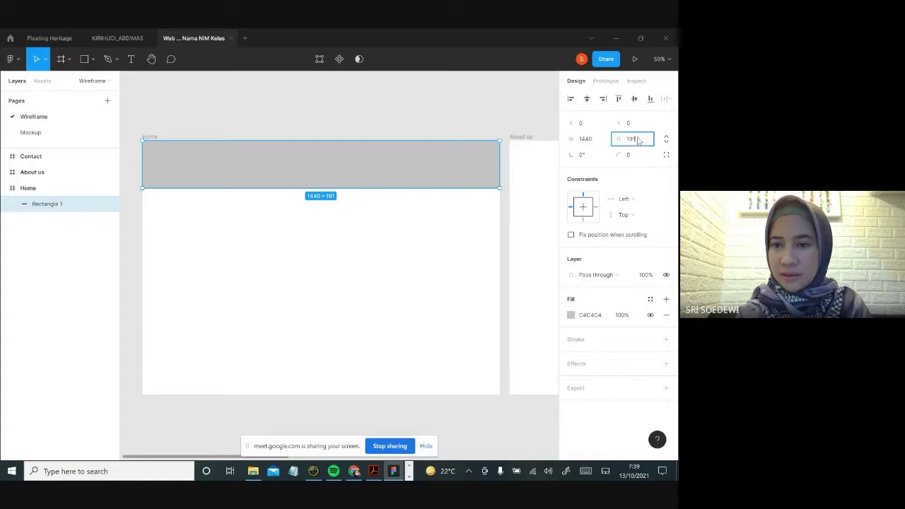
type("200")
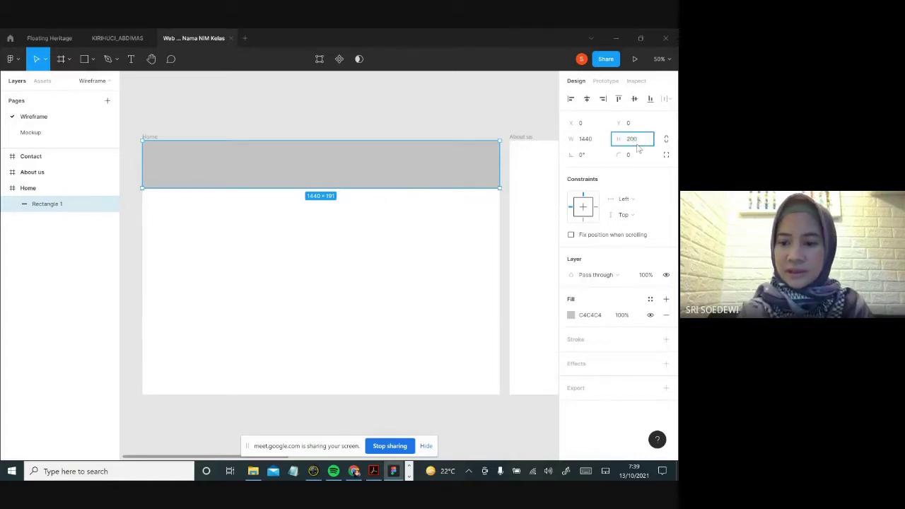
key("Return")
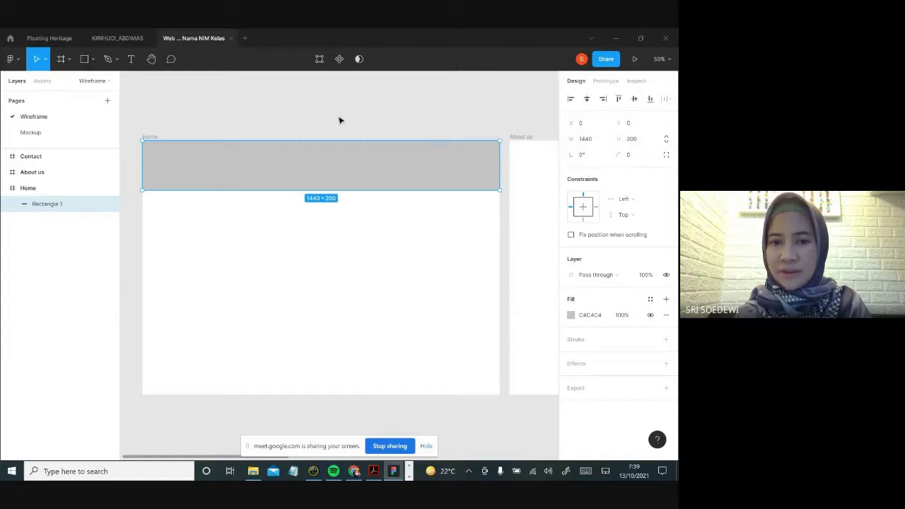
left_click(257, 133)
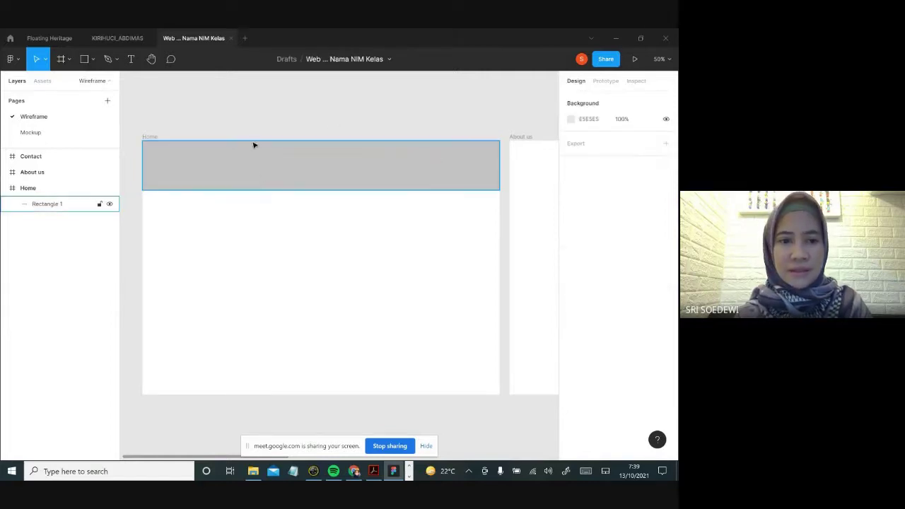
Add a text layer reading HEADER on the grey rectangle in the Home frame.
left_click(131, 60)
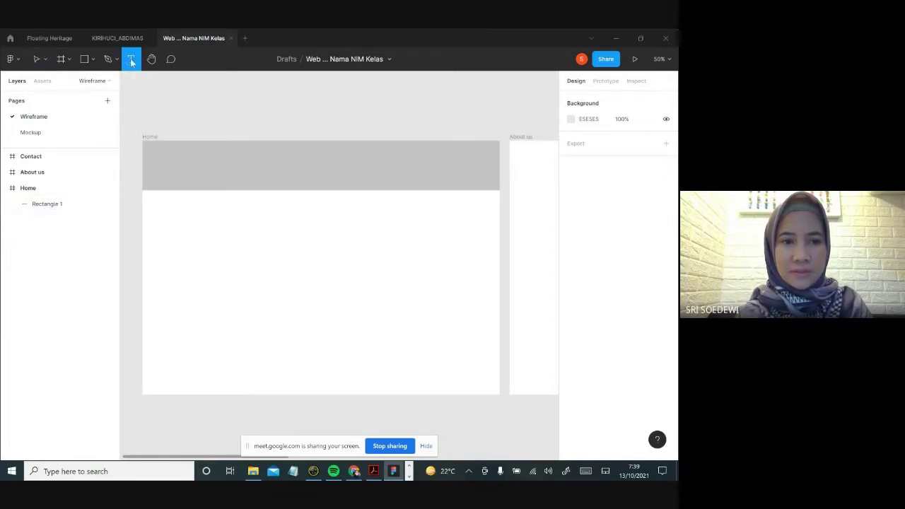
left_click(293, 169)
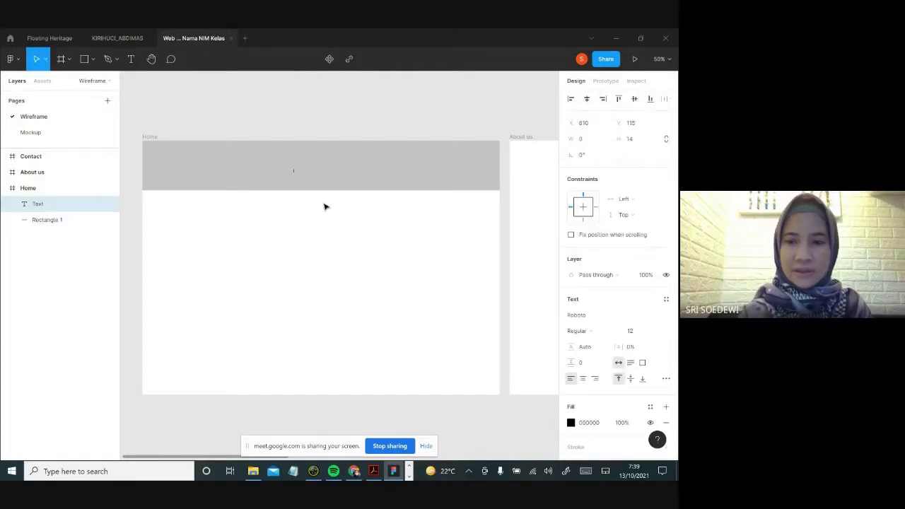
type("HEADER")
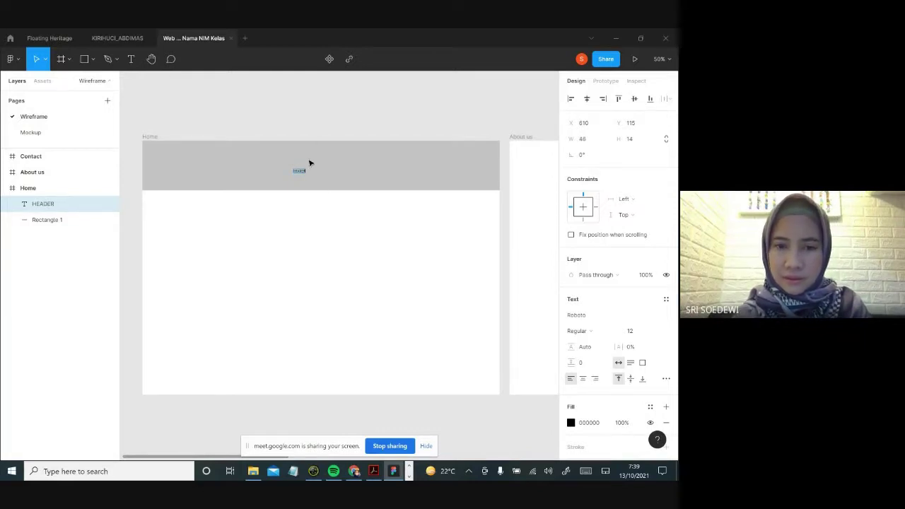
key("Escape")
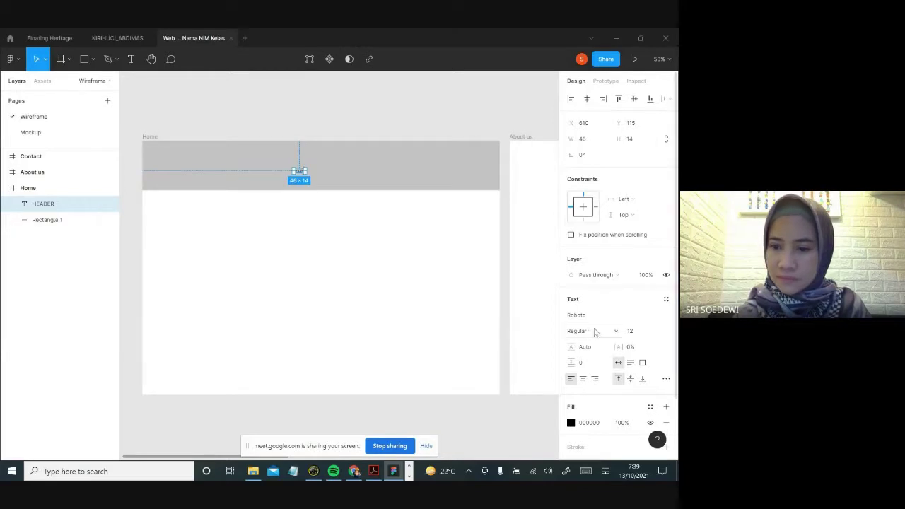
Set the HEADER text size to 36 and move it near the middle of the grey rectangle.
left_click(638, 332)
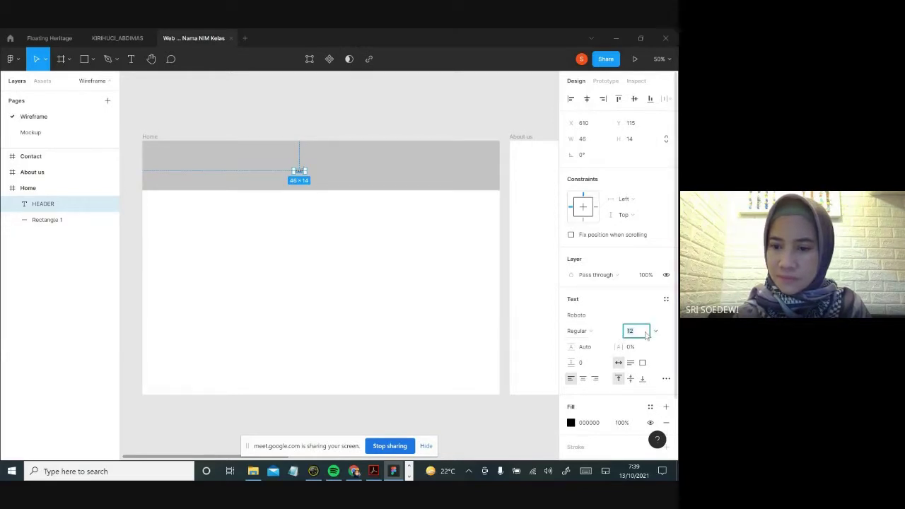
left_click(656, 333)
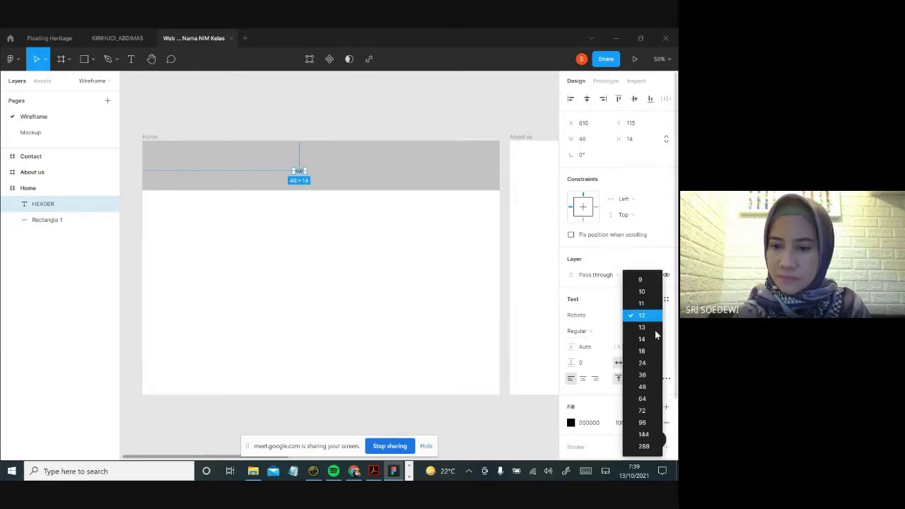
left_click(643, 375)
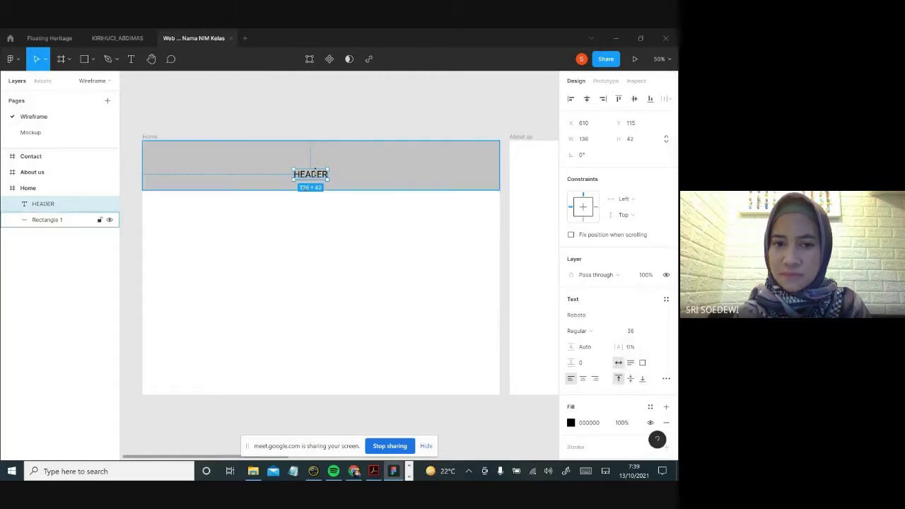
left_click_drag(318, 180, 337, 169)
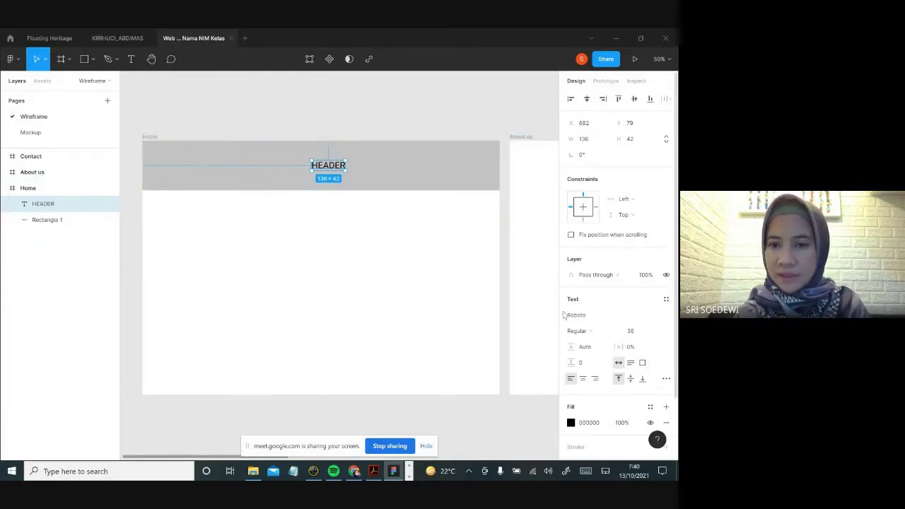
left_click(345, 154)
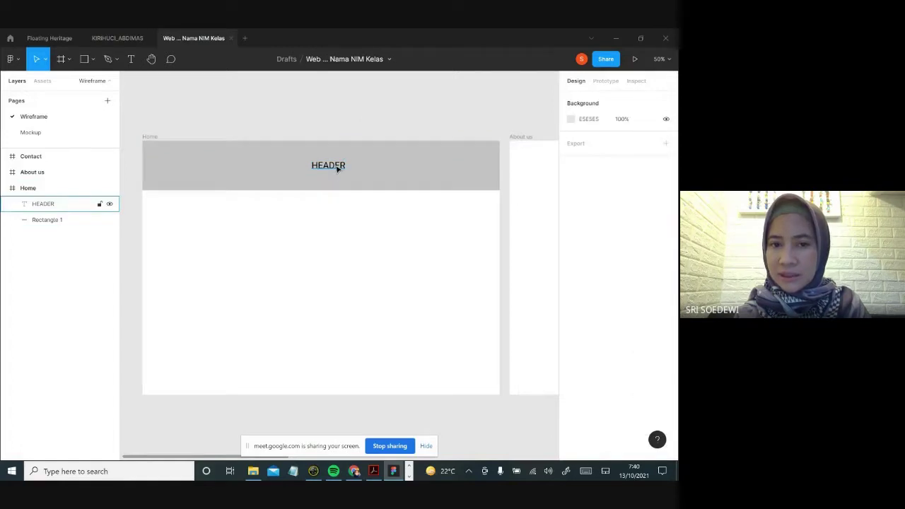
Make the HEADER text Bold and set its fill color to FFFFFF.
left_click(337, 168)
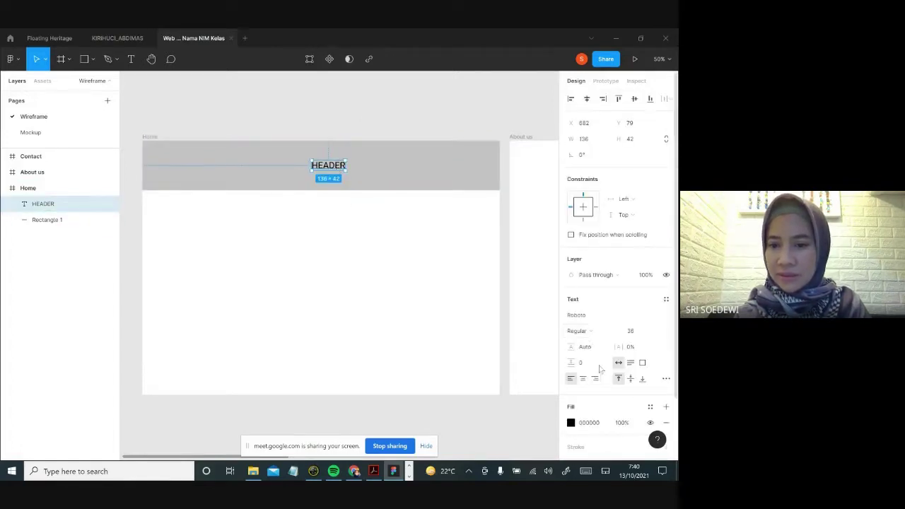
left_click(615, 331)
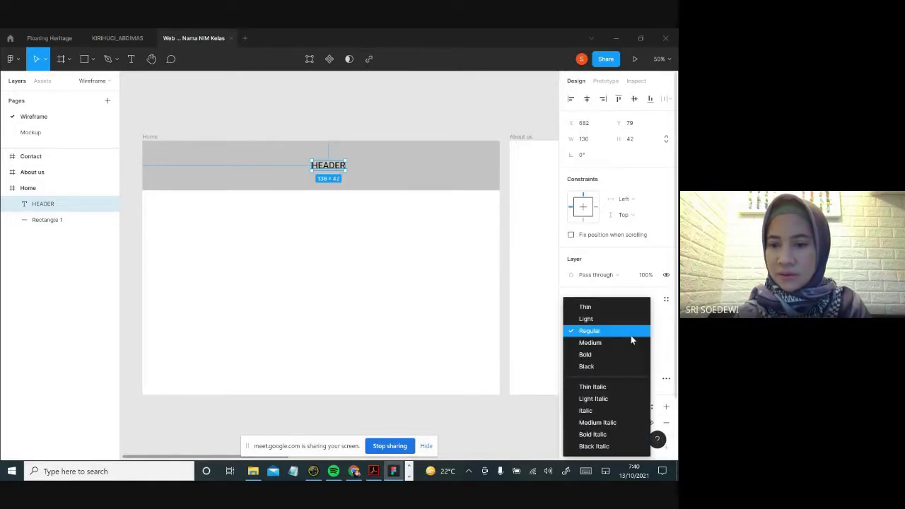
left_click(597, 361)
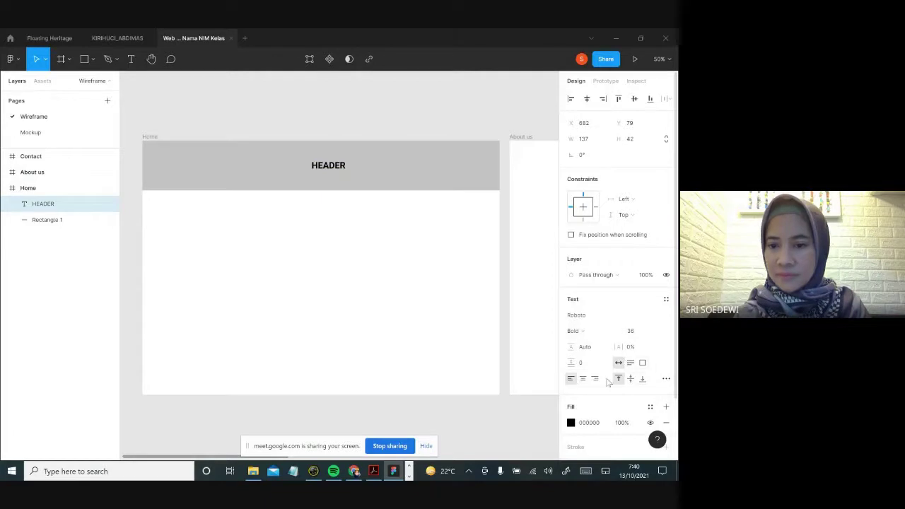
left_click(571, 422)
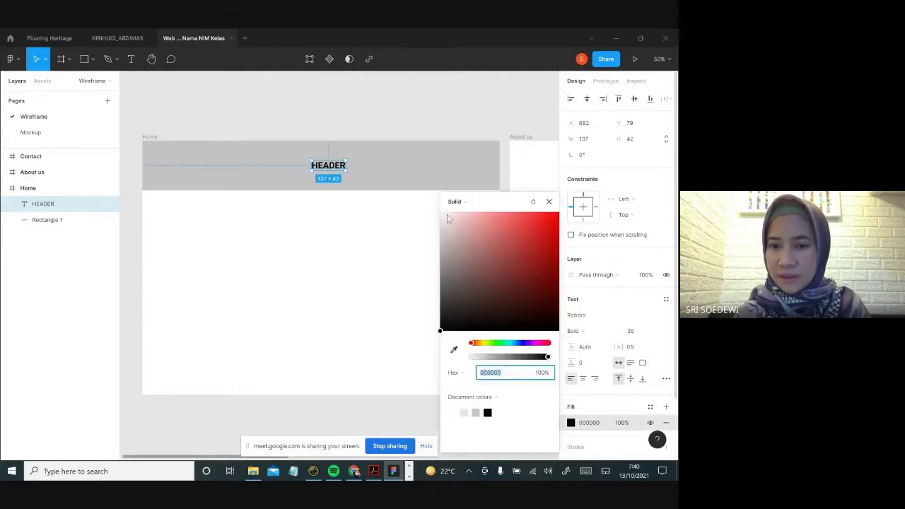
type("ffffff")
key("Return")
left_click(548, 201)
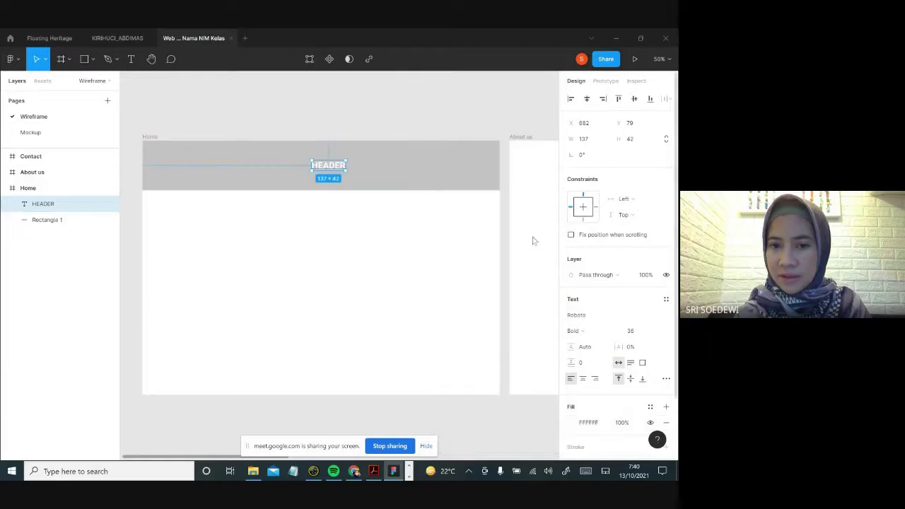
Enlarge the HEADER text to size 48 and reposition it at about X 650, Y 72 in the grey rectangle.
left_click(656, 334)
left_click(648, 346)
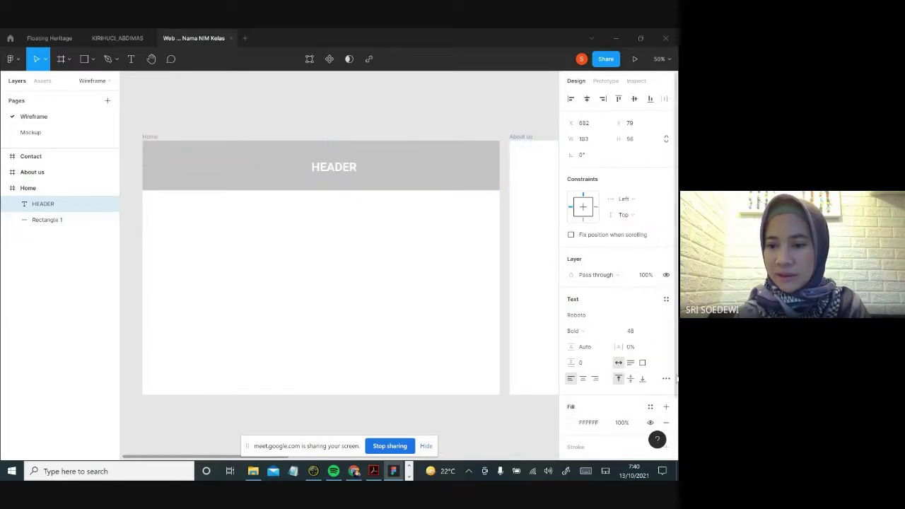
left_click(357, 126)
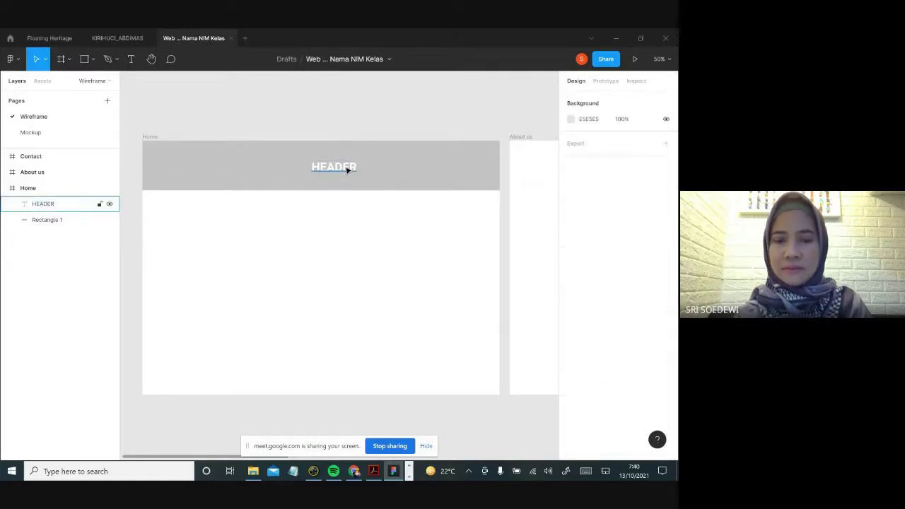
left_click_drag(342, 170, 338, 167)
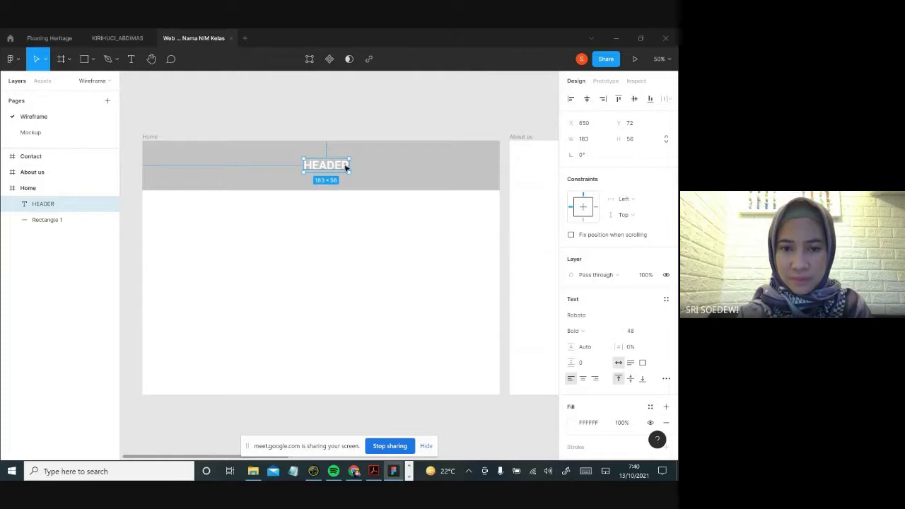
Add a second line reading (banner) below HEADER within the same text layer.
double_click(345, 168)
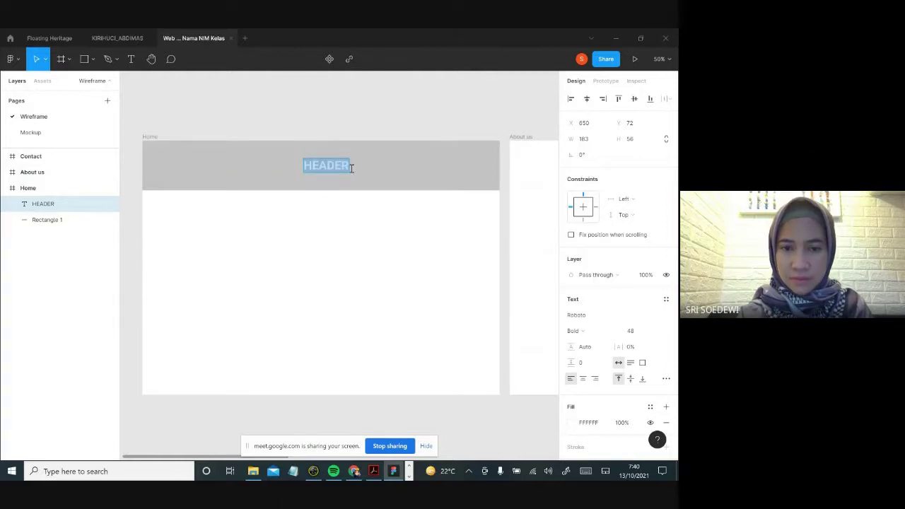
key("Right")
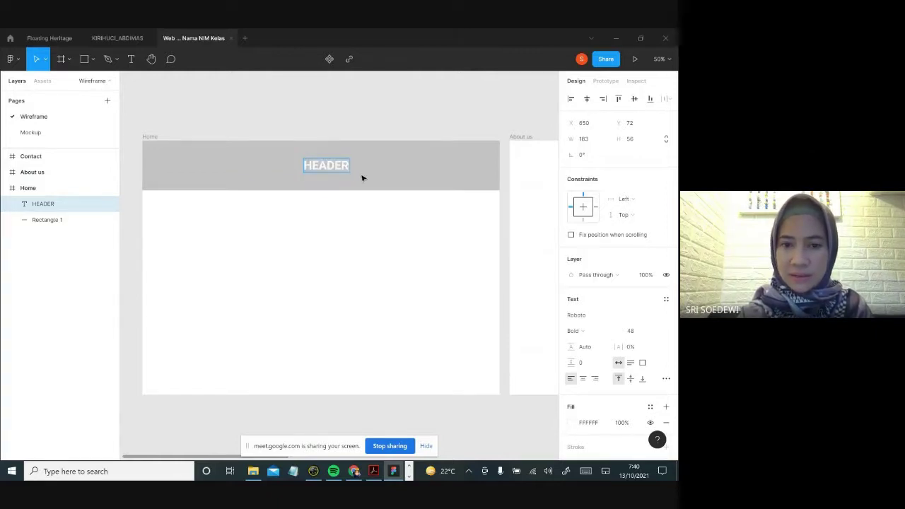
key("Return")
type("(banner")
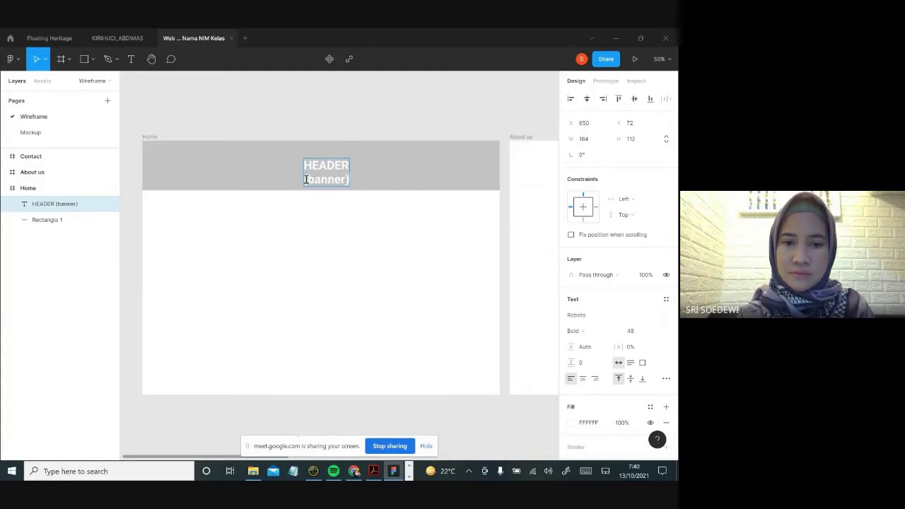
Set the (banner) line of the header text to Regular style at size 24.
left_click_drag(304, 180, 355, 181)
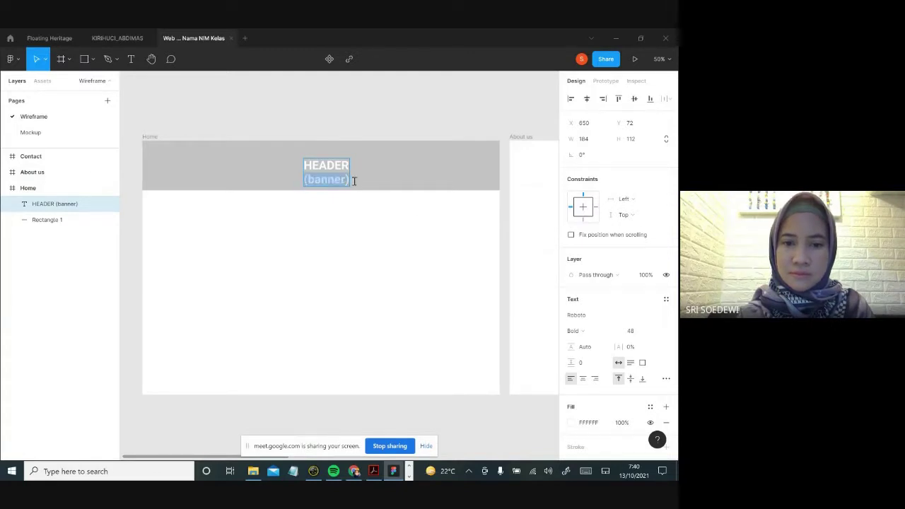
left_click(653, 333)
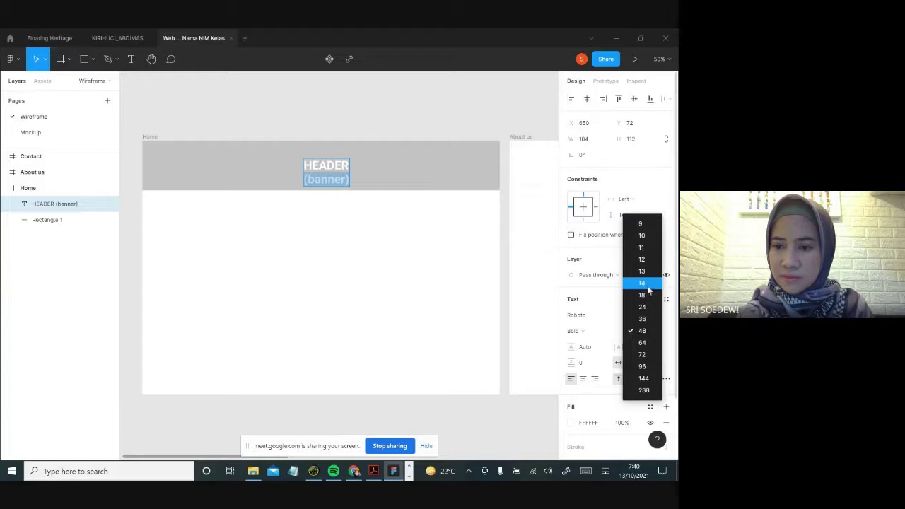
left_click(647, 287)
left_click(585, 331)
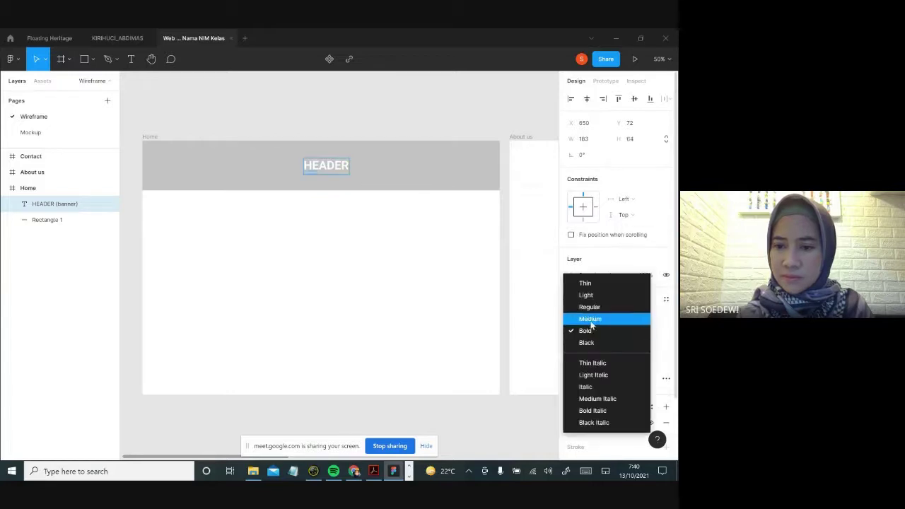
left_click(589, 307)
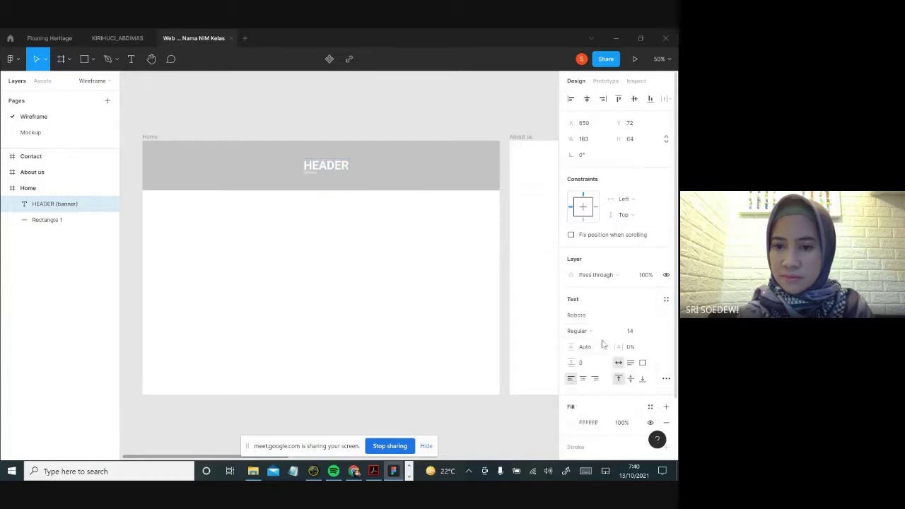
left_click(653, 332)
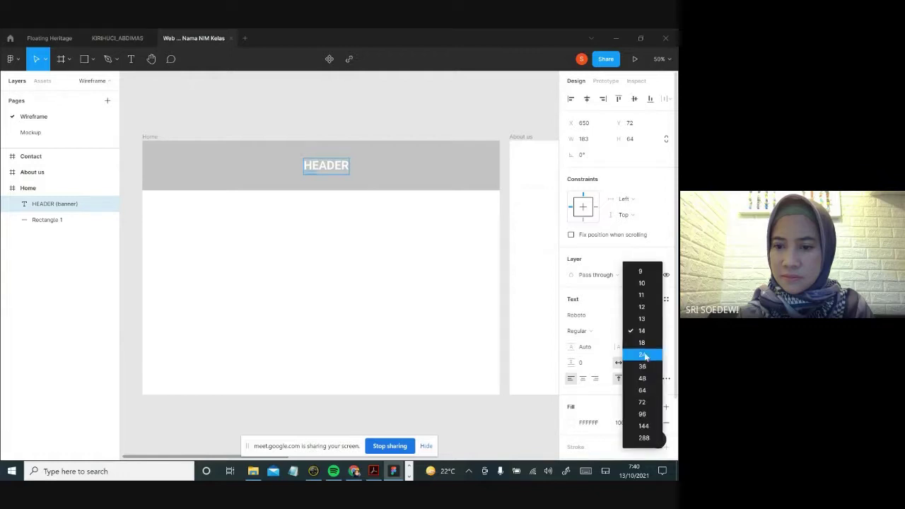
left_click(646, 355)
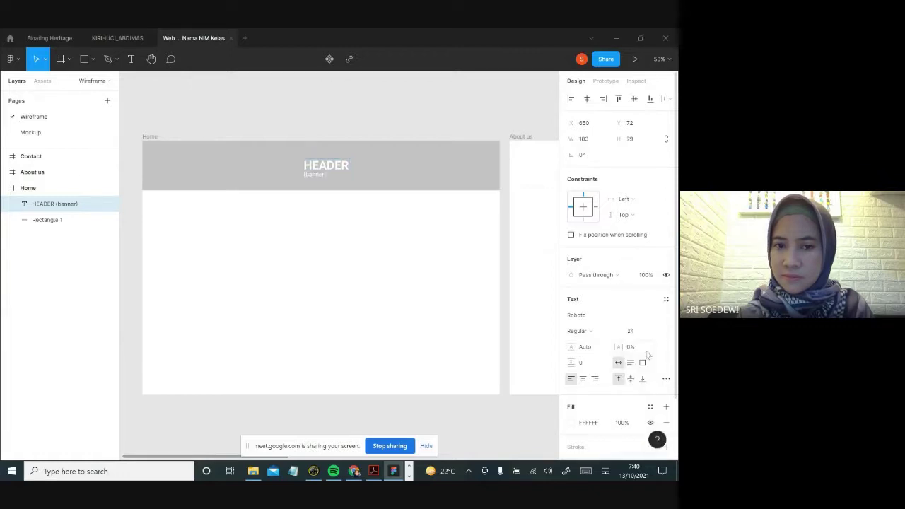
Center-align the two lines of the HEADER (banner) text and deselect it.
left_click(583, 379)
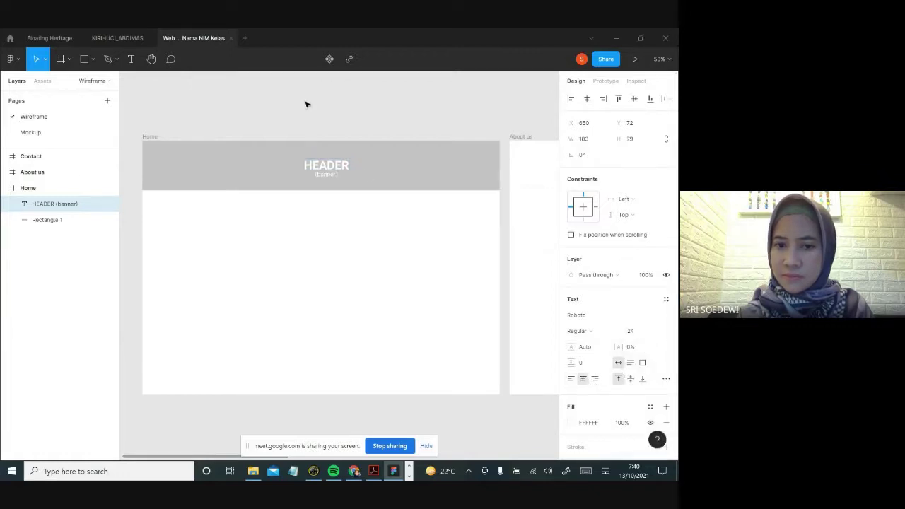
key("Escape")
left_click(335, 119)
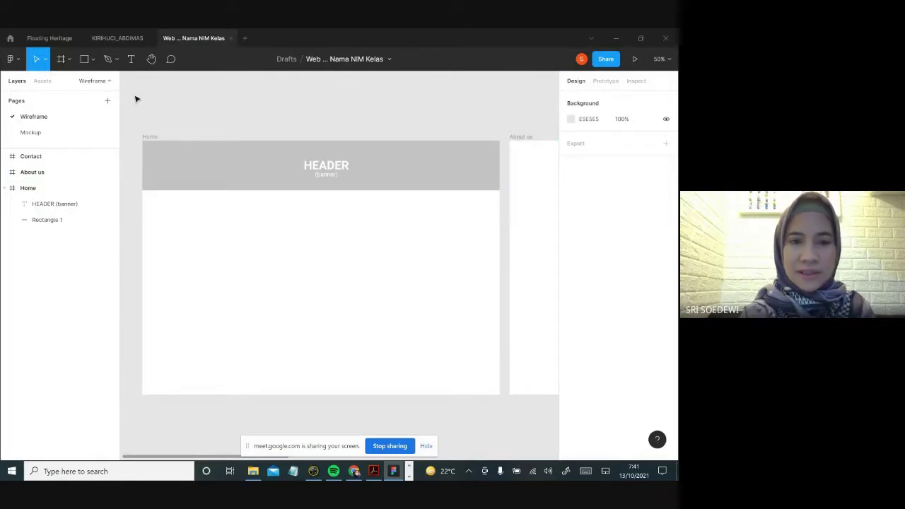
Draw a menu bar rectangle of about 300 × 46 just below the header, at about X 42, Y 233.
left_click(85, 60)
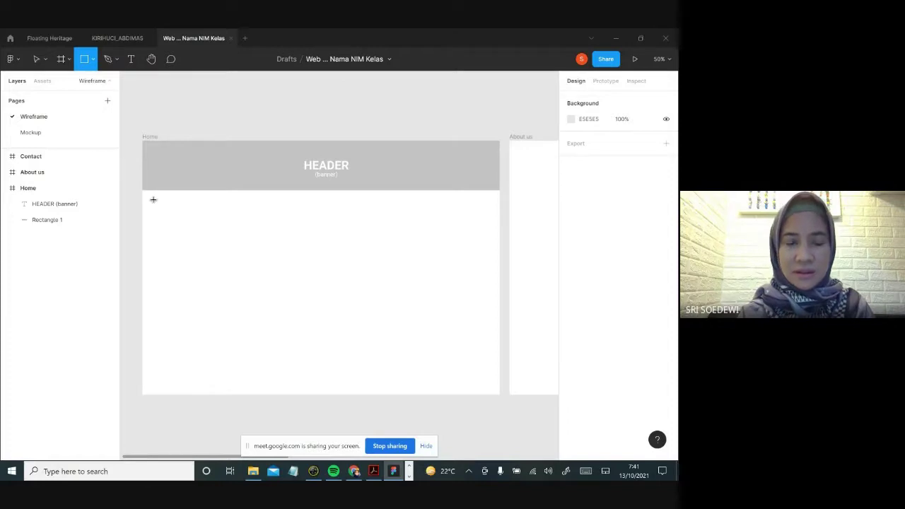
left_click_drag(152, 198, 228, 214)
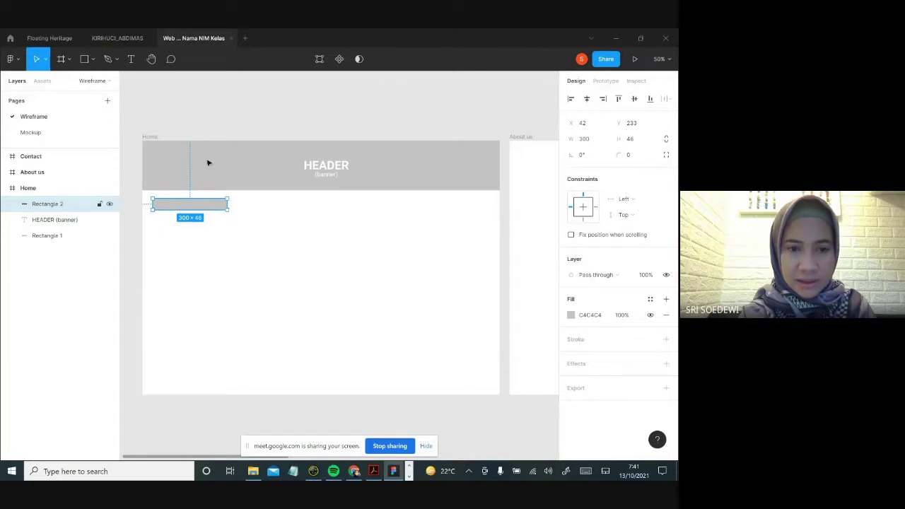
left_click(204, 110)
left_click(205, 207)
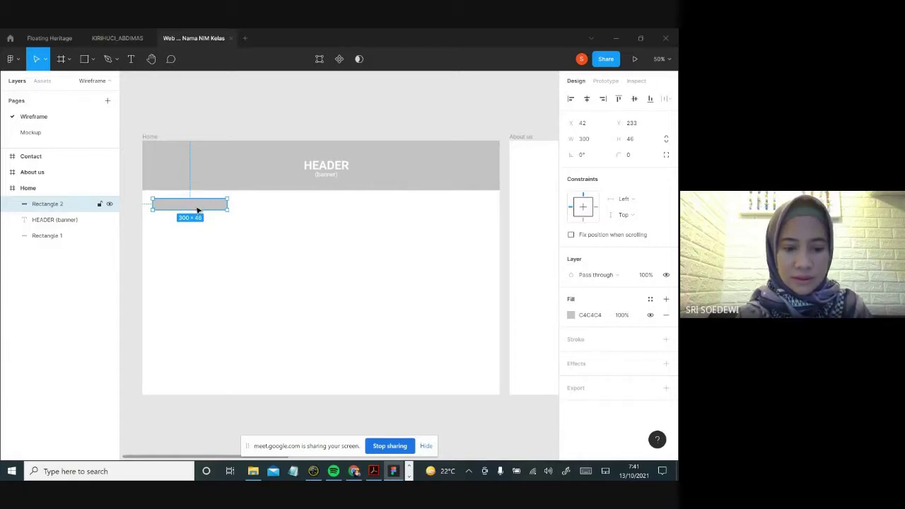
left_click_drag(197, 208, 280, 215)
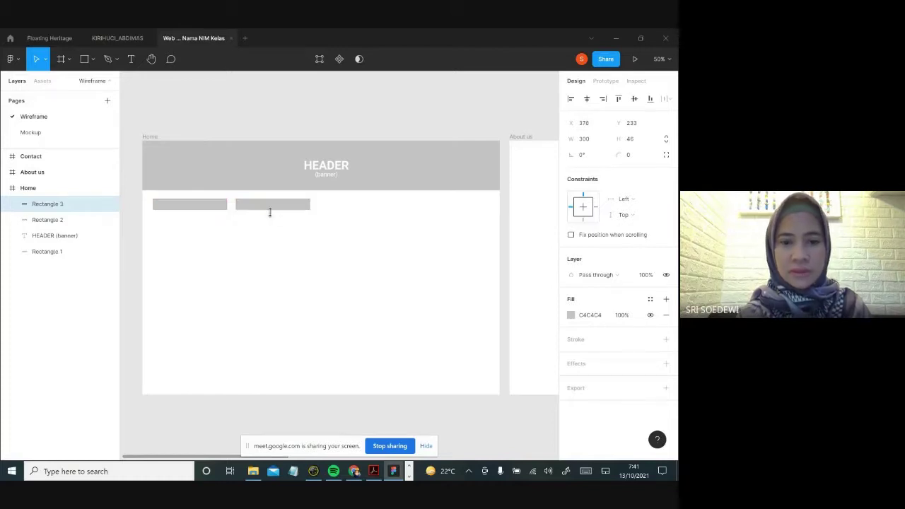
left_click(199, 120)
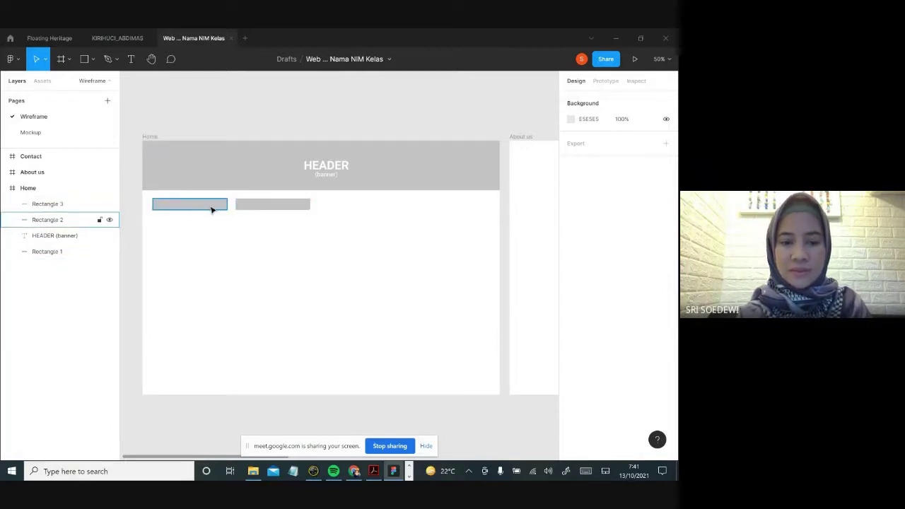
left_click(300, 206)
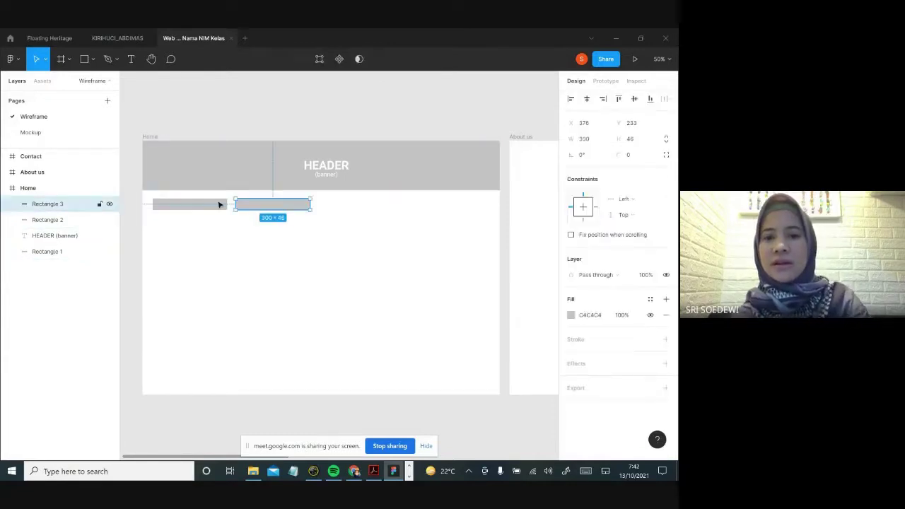
key("ctrl+z")
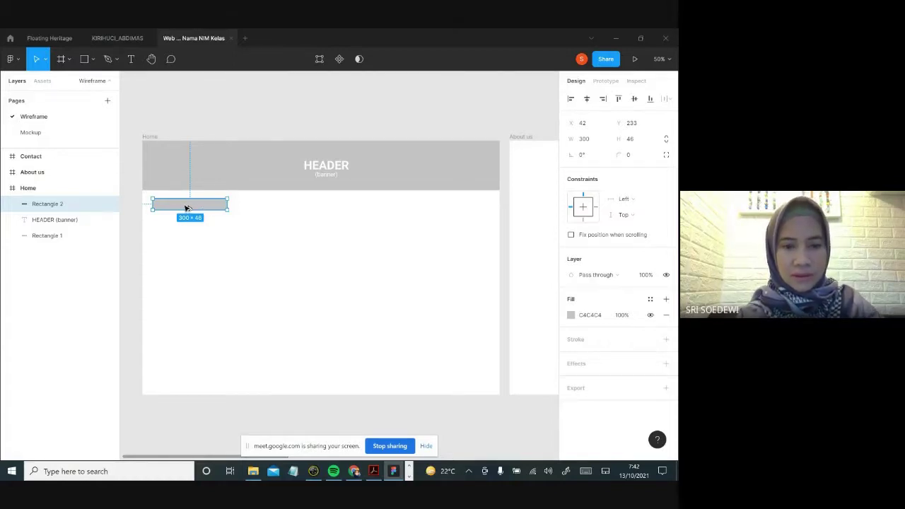
Duplicate the small rectangle twice along the same row, spacing the three rectangles 34 apart.
left_click_drag(186, 206, 263, 211)
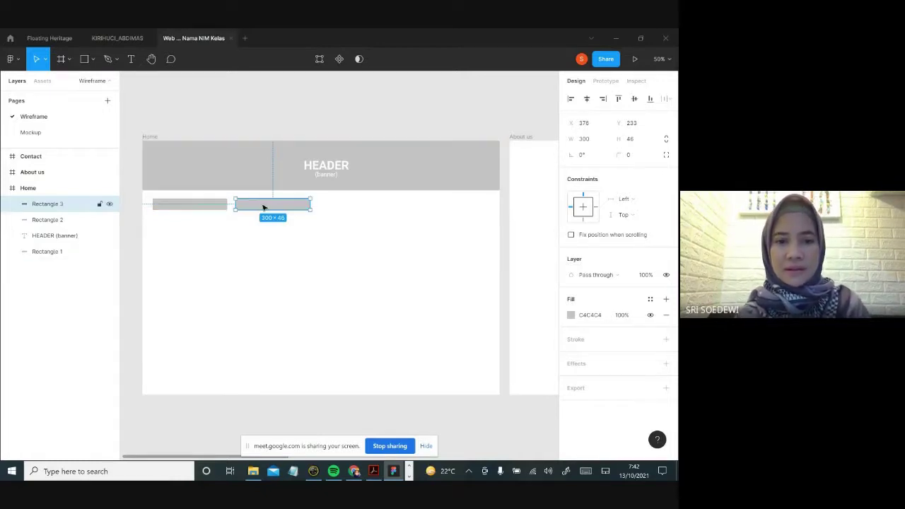
left_click_drag(263, 210, 348, 213)
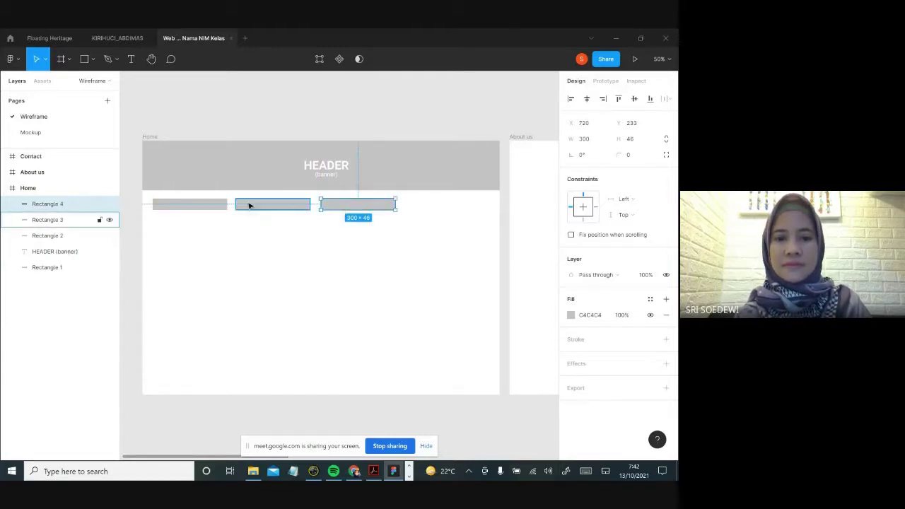
key("Escape")
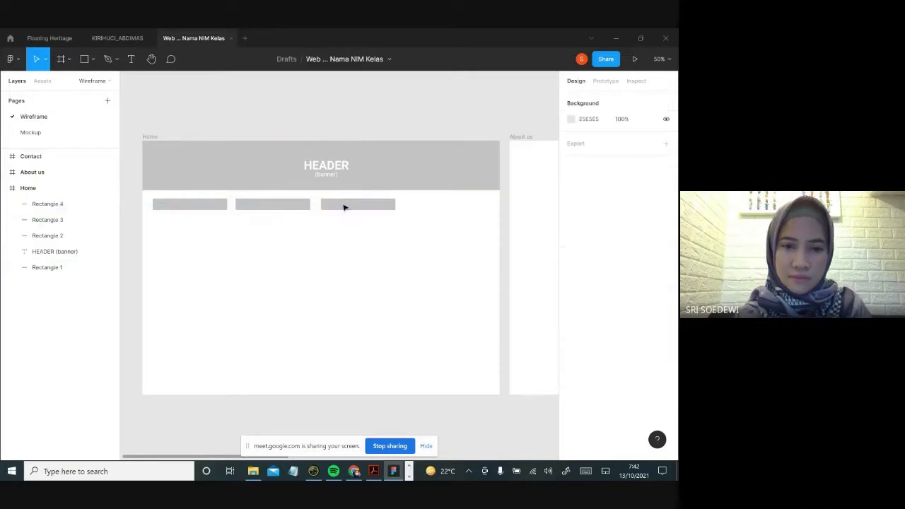
left_click_drag(343, 206, 330, 207)
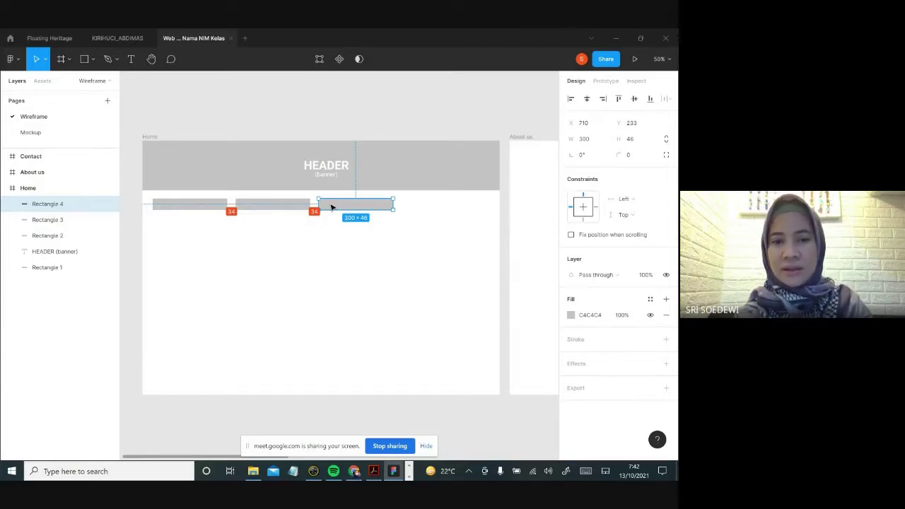
left_click(257, 123)
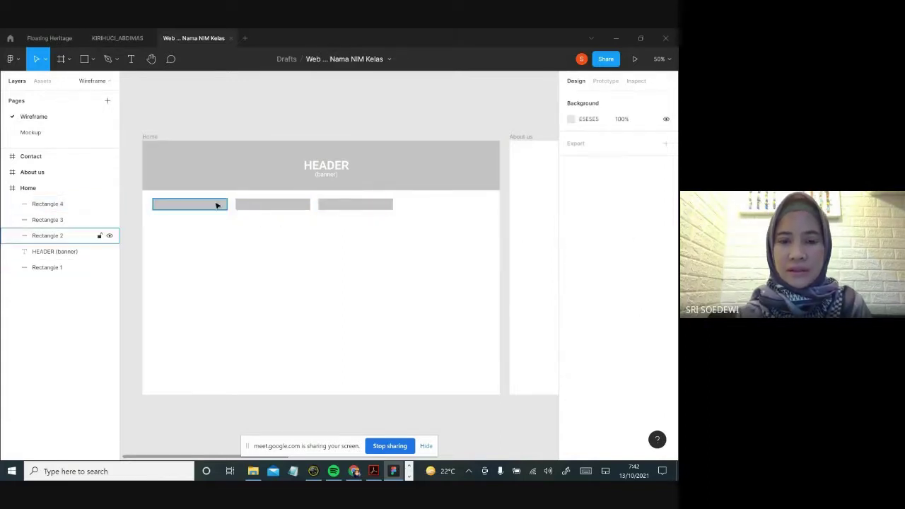
Stretch the three menu rectangles together to an overall width of about 1368, keeping their height at 46.
left_click(332, 207)
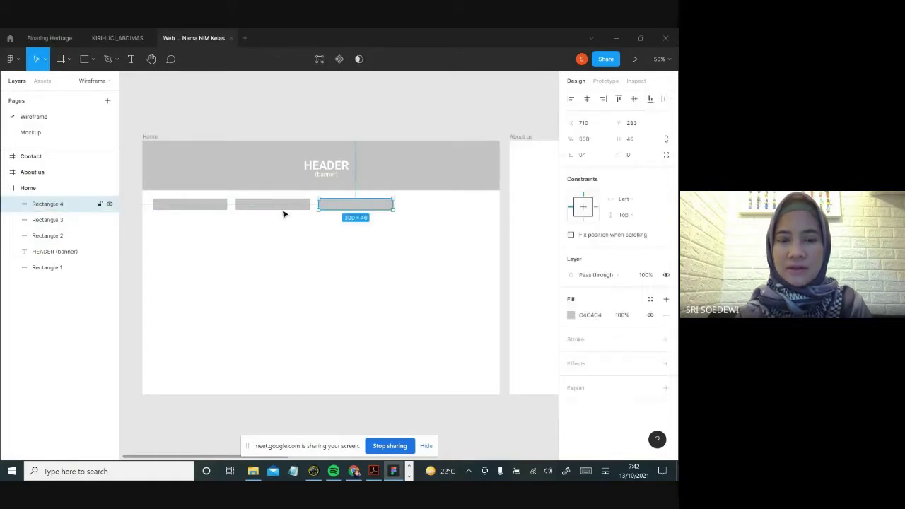
left_click(282, 206, "shift")
left_click(204, 204, "shift")
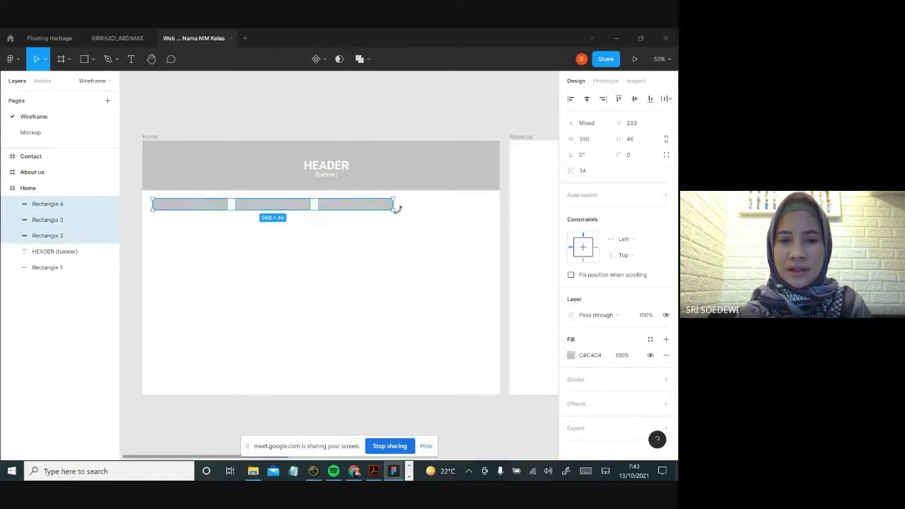
left_click_drag(397, 204, 491, 211)
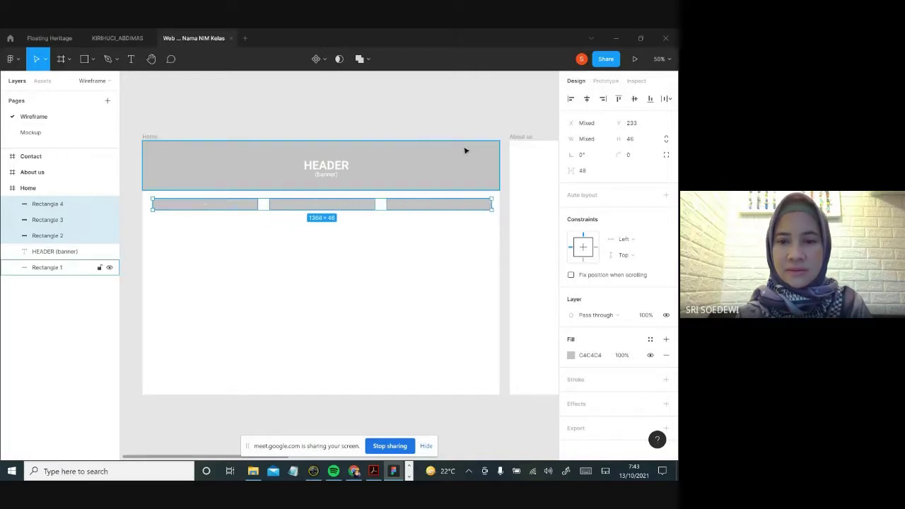
left_click(442, 118)
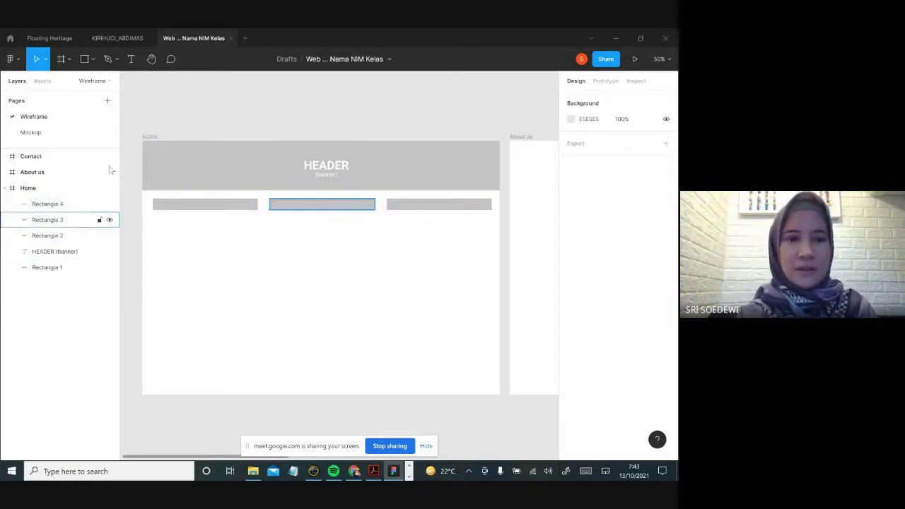
Add a text label reading Home and center it on the first menu rectangle.
left_click(131, 60)
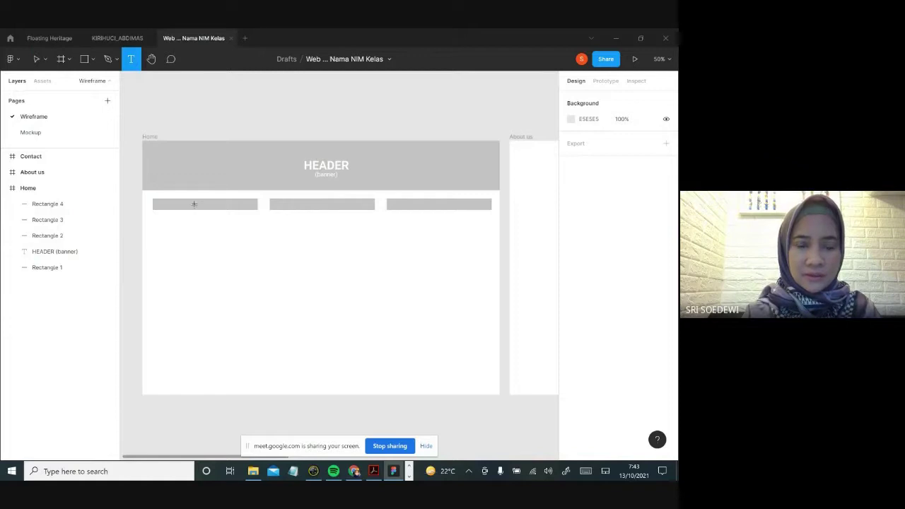
left_click(217, 217)
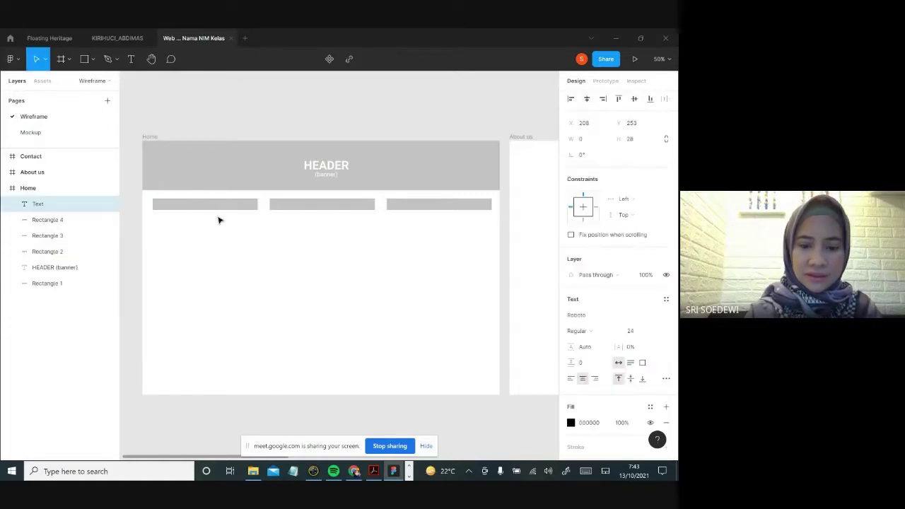
type("Home")
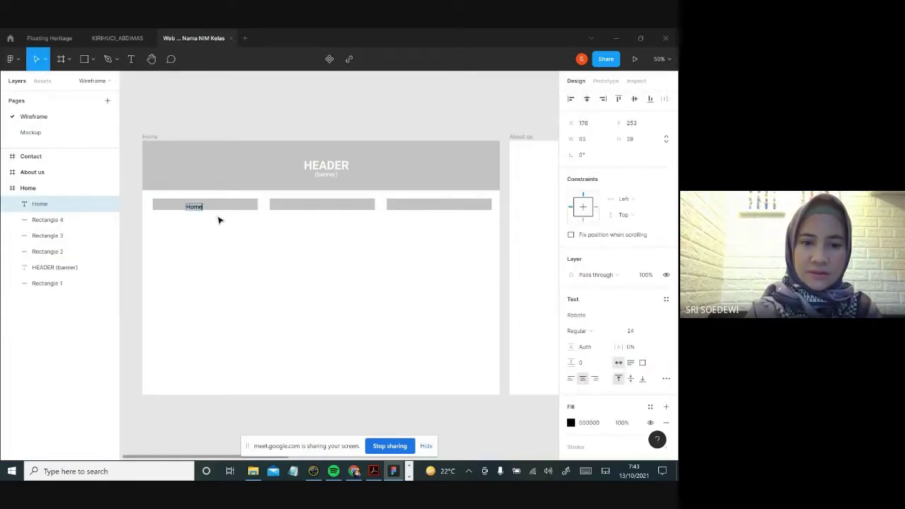
left_click(221, 162)
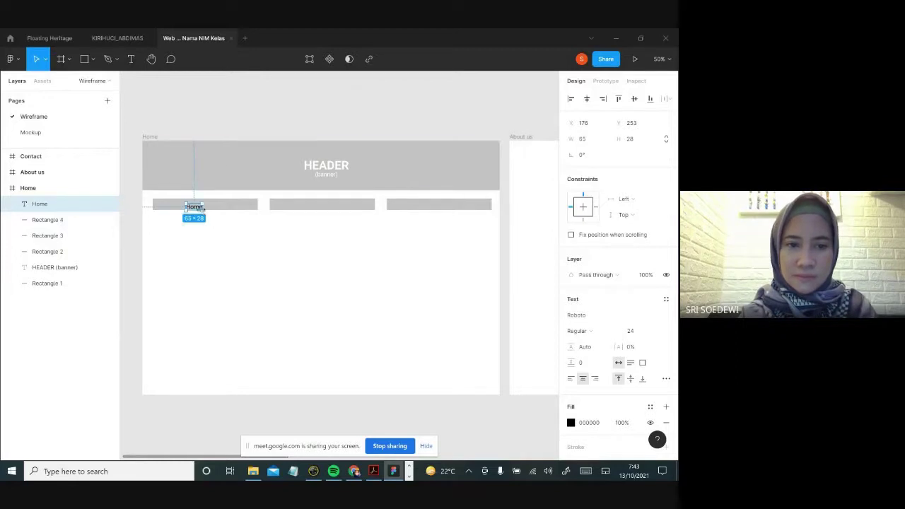
left_click_drag(200, 208, 212, 203)
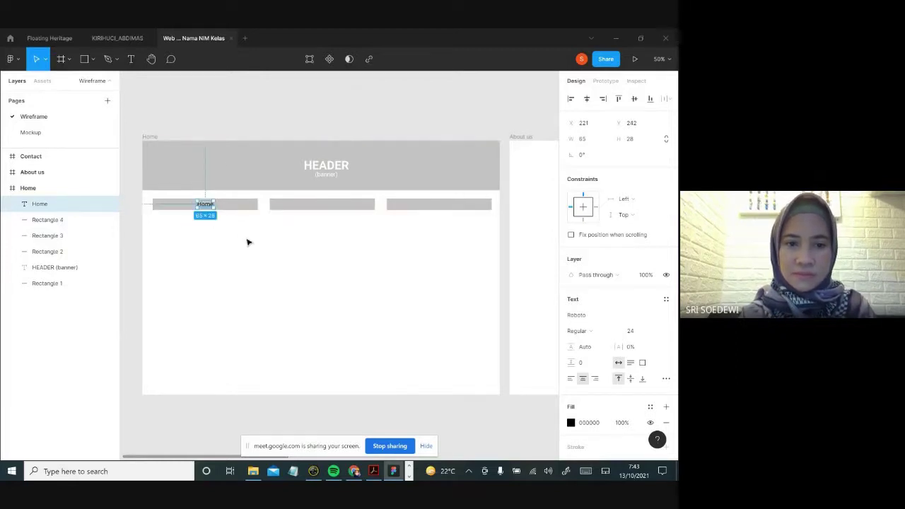
Set the Home label's fill color to FFFFFF.
left_click(571, 423)
left_click(446, 214)
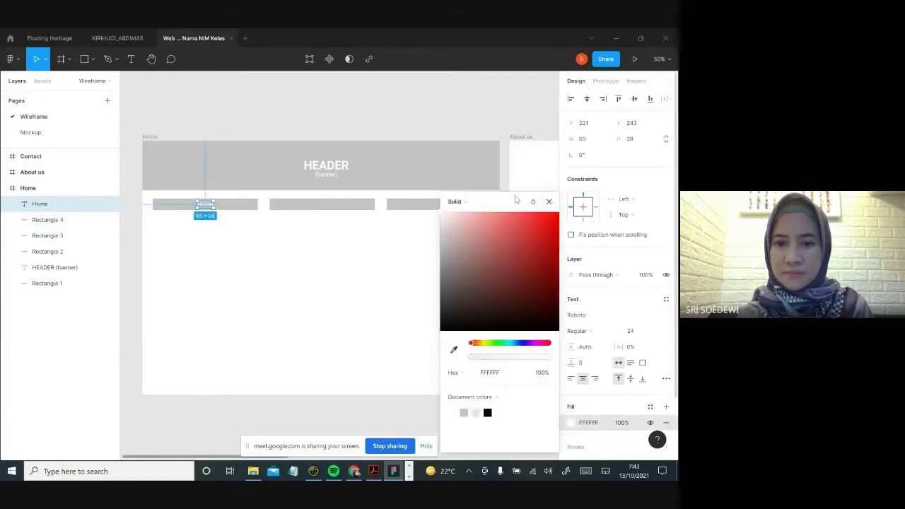
left_click(549, 202)
left_click(295, 101)
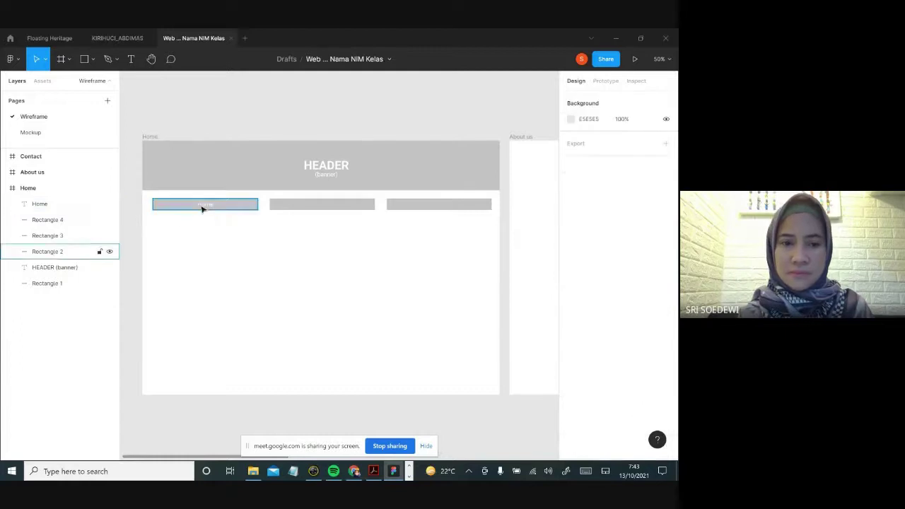
Duplicate the Home label onto the middle menu rectangle and change the copy's text to About us.
left_click(203, 206)
left_click_drag(203, 206, 326, 205)
type("About")
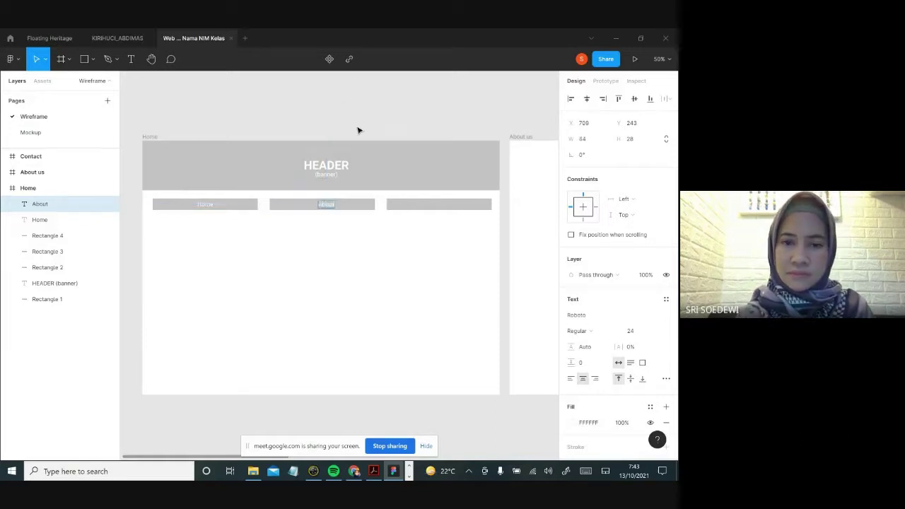
type(" us")
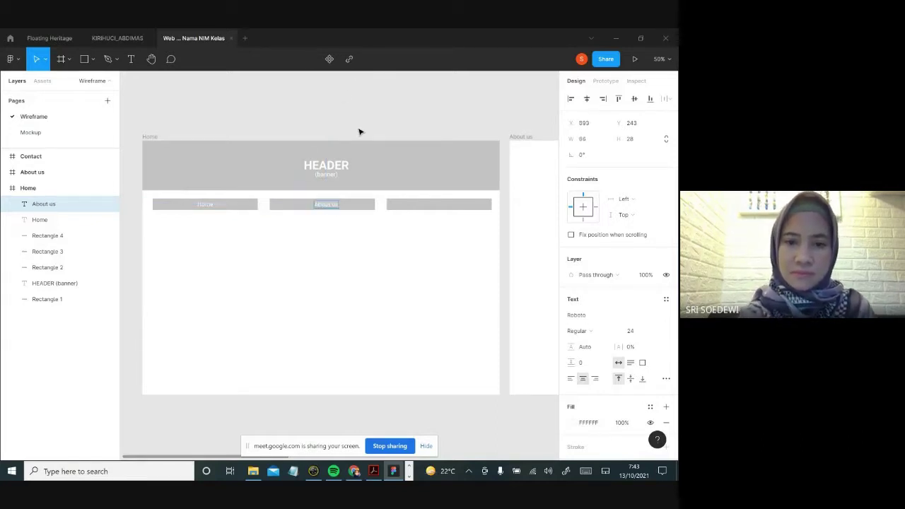
key("Escape")
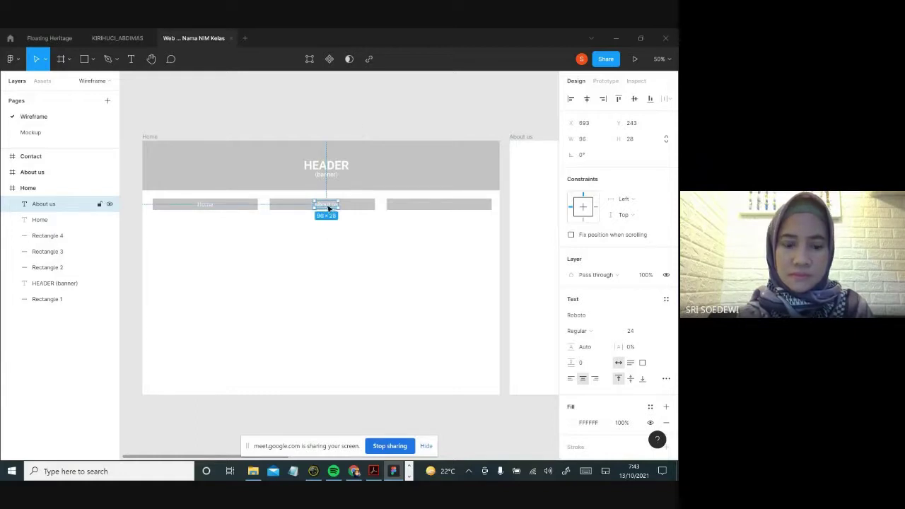
Duplicate the About us label onto the third menu rectangle, change the copy's text to Contact and center it on the rectangle.
left_click_drag(329, 209, 442, 204)
double_click(443, 204)
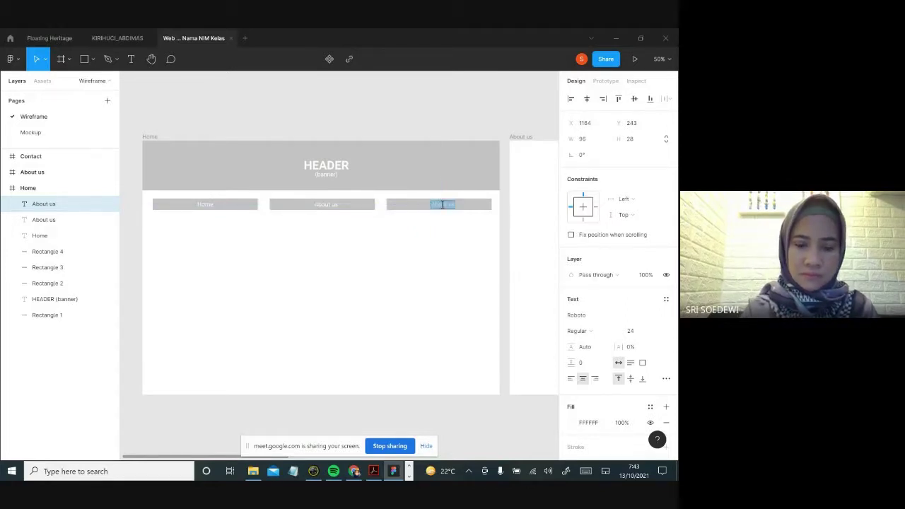
type("Contact")
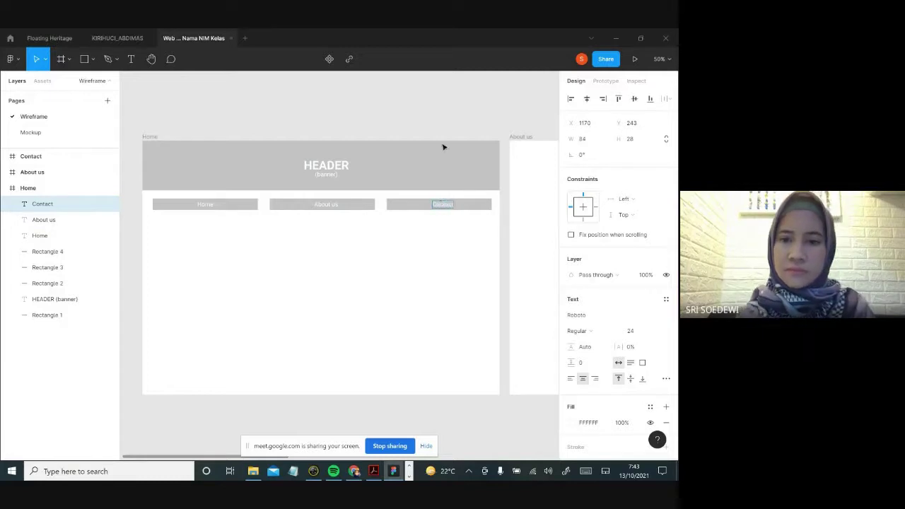
key("Escape")
mouse_move(441, 210)
left_mouse_down()
mouse_move(448, 210)
mouse_move(434, 208)
left_mouse_up()
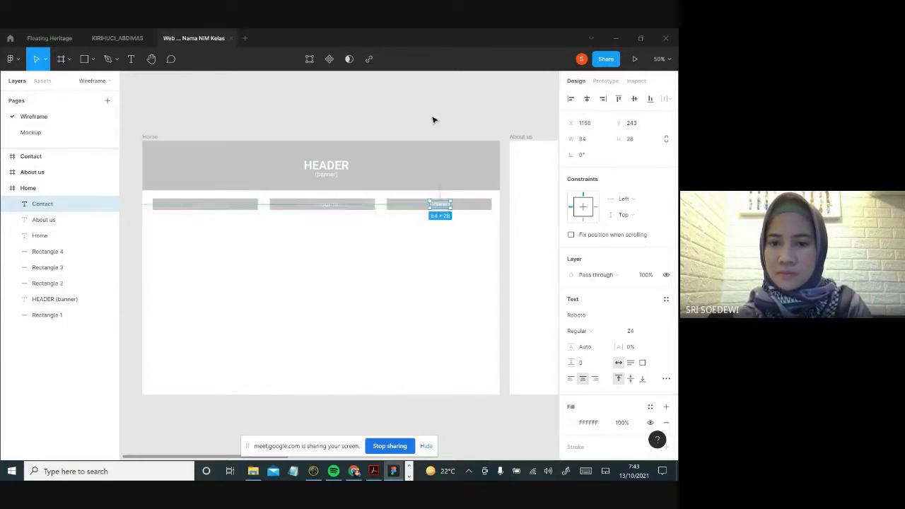
left_click(430, 120)
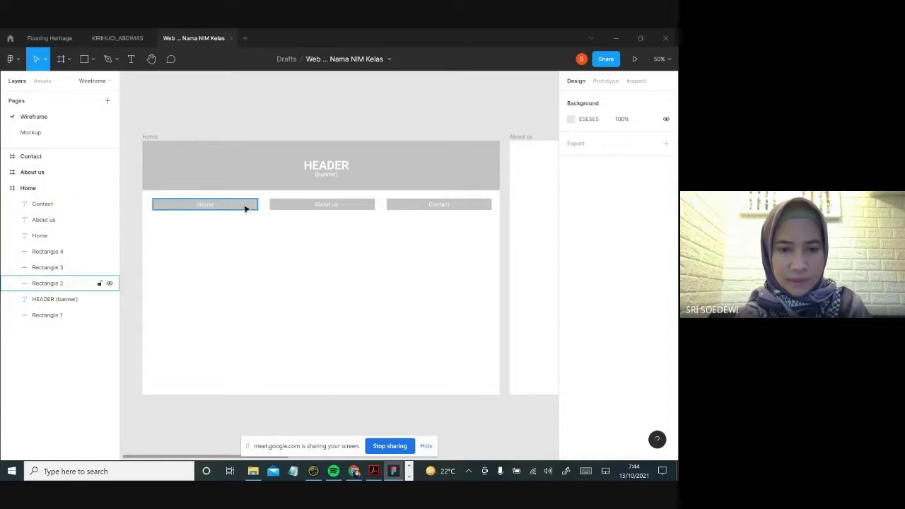
Duplicate the first menu rectangle below the menu row and stretch the copy into a content block of about 1366 × 681.
left_click_drag(245, 208, 489, 247)
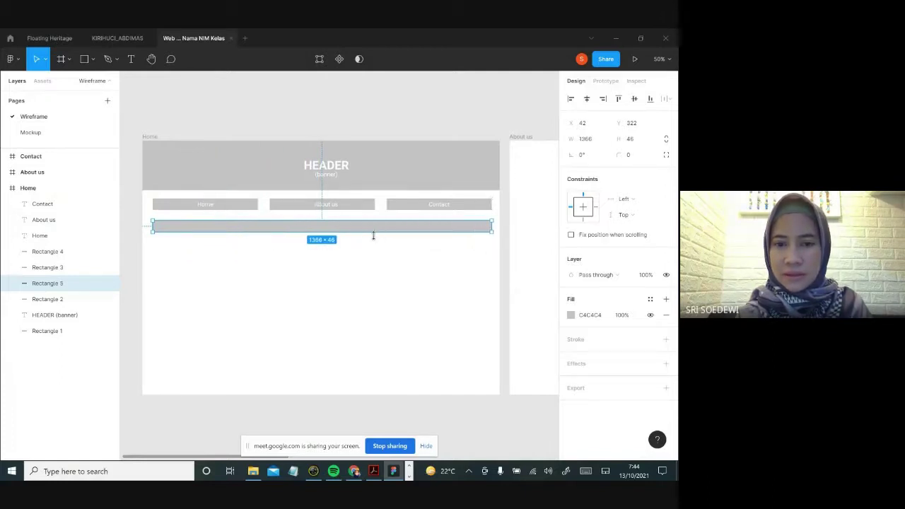
left_click_drag(372, 236, 357, 389)
left_click(433, 427)
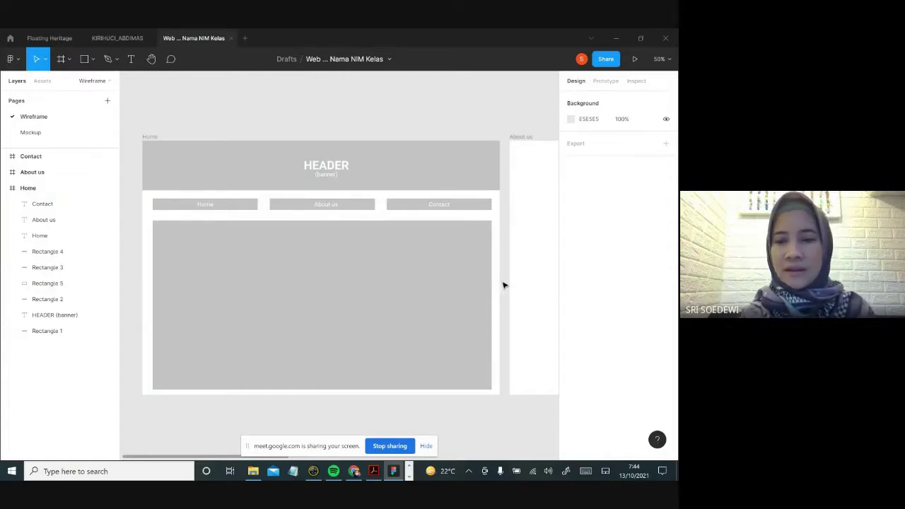
left_click(424, 332)
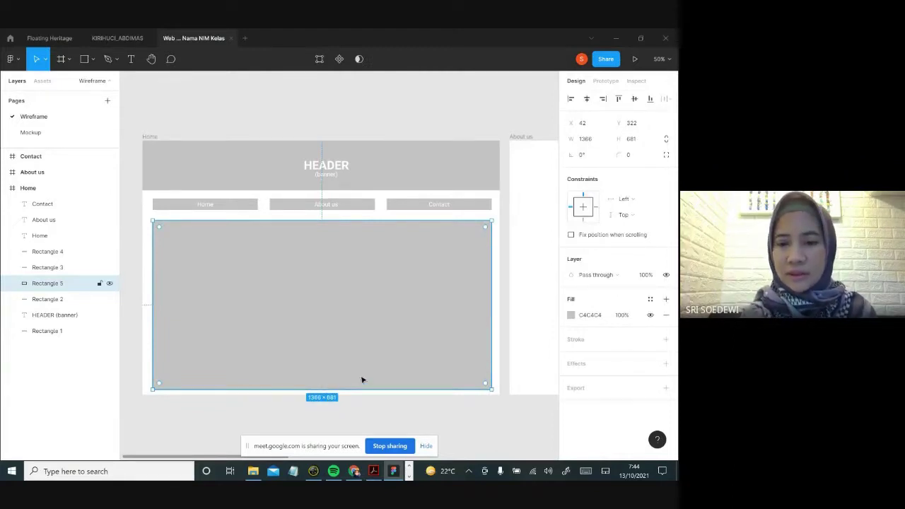
left_click(405, 411)
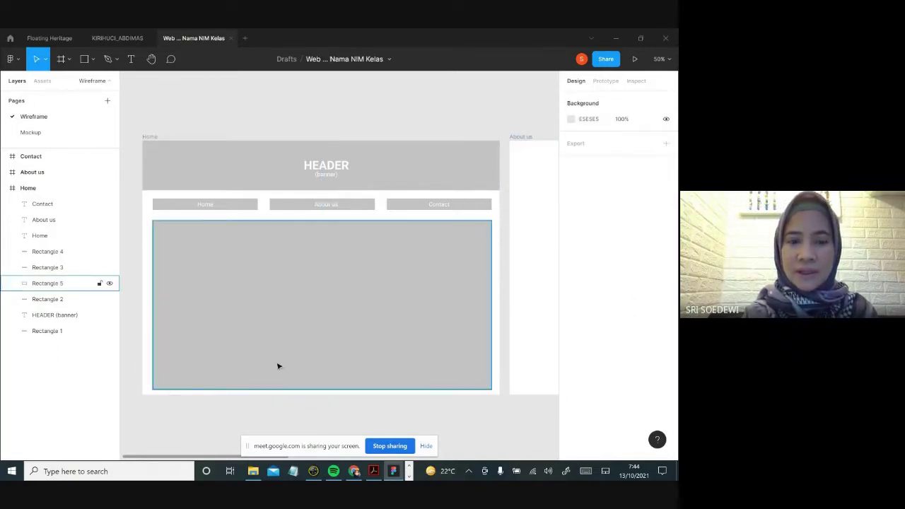
Extend the Home frame's bottom edge downward to a height of about 1275.
scroll(278, 367, "down", 1)
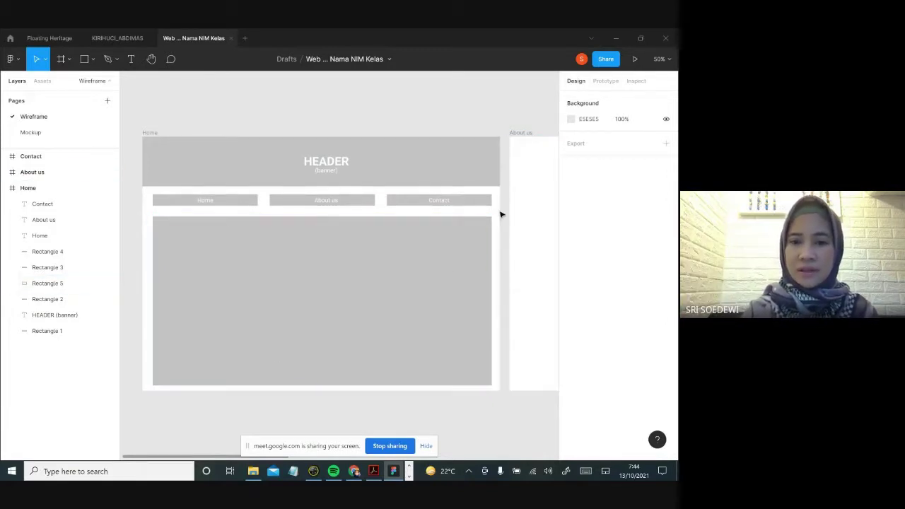
left_click(151, 134)
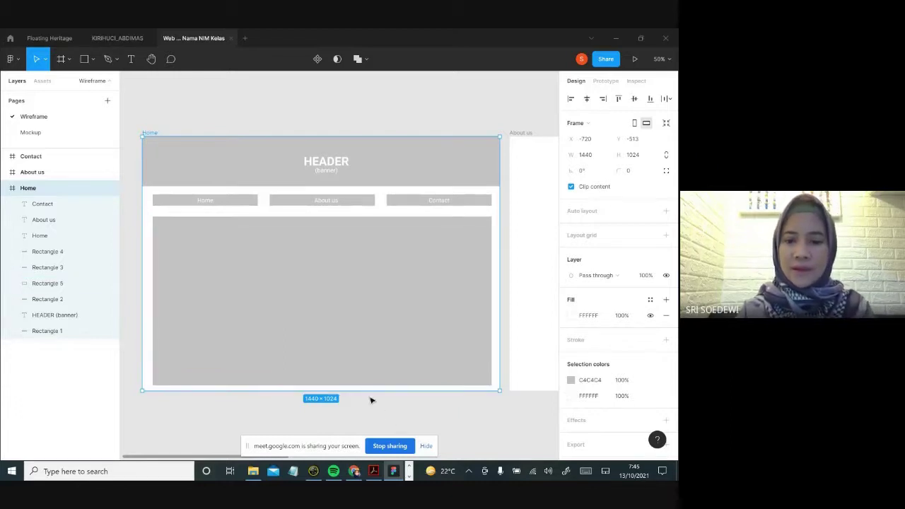
scroll(359, 386, "down", 2)
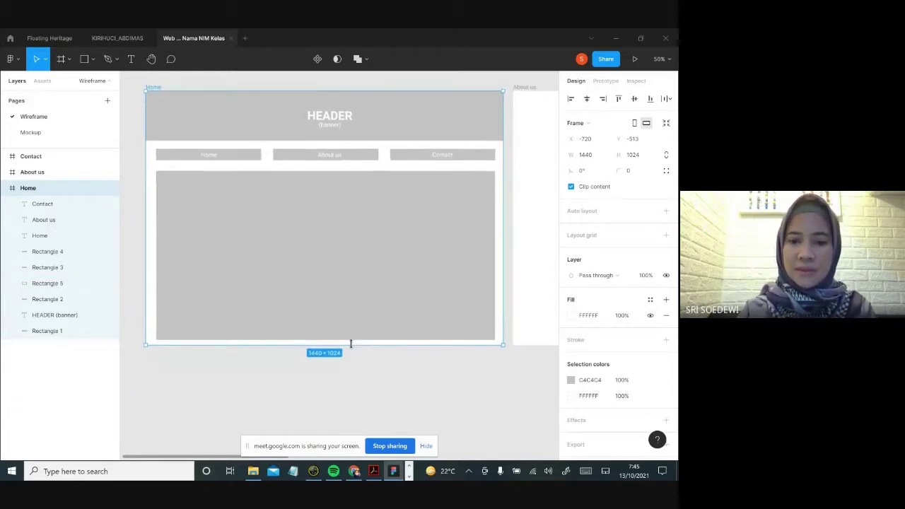
left_click_drag(350, 344, 351, 407)
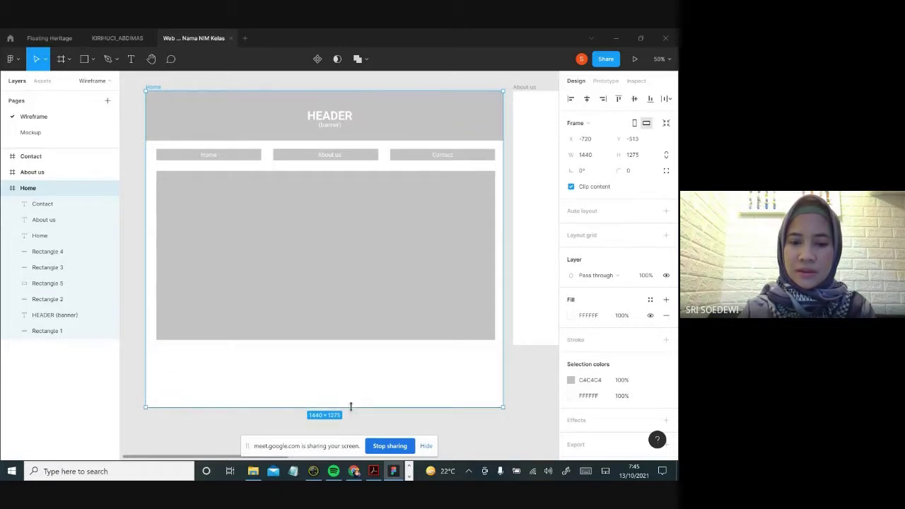
key("Escape")
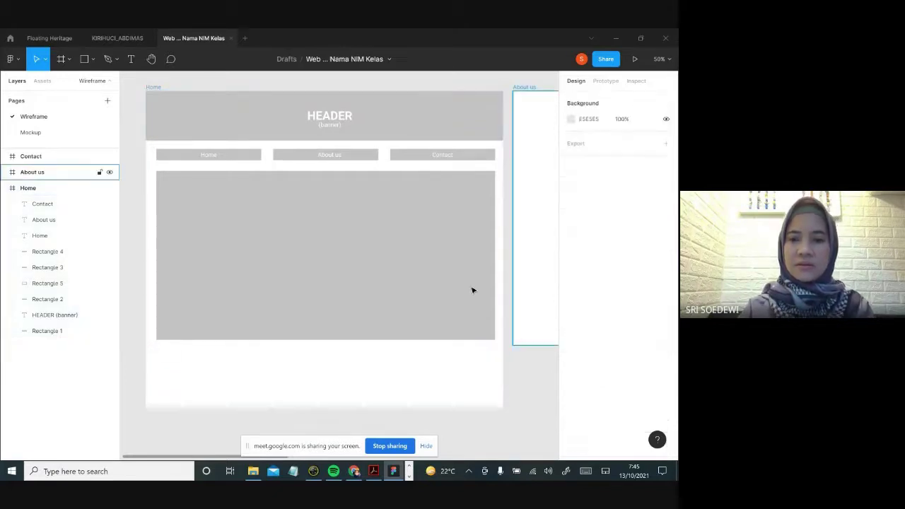
scroll(441, 272, "up", 2)
scroll(441, 273, "right", 1)
scroll(435, 270, "down", 1)
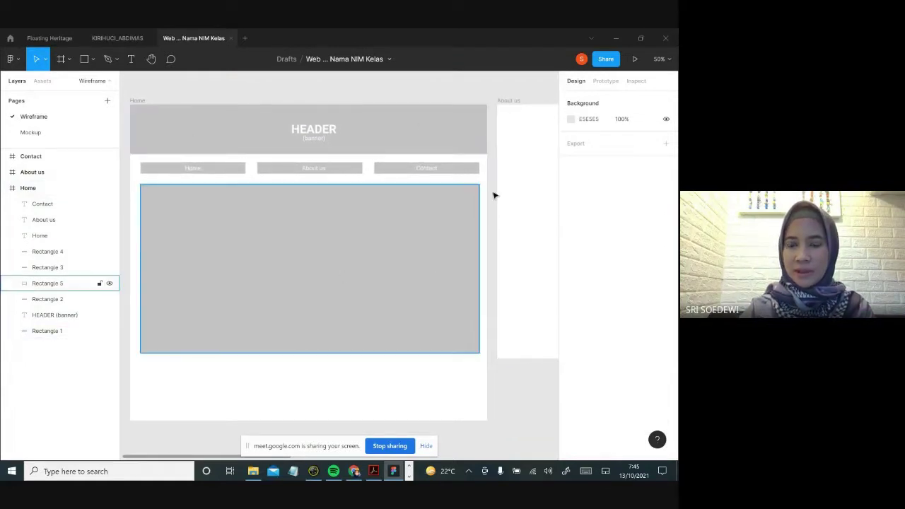
left_click(517, 192)
left_click_drag(517, 191, 474, 187)
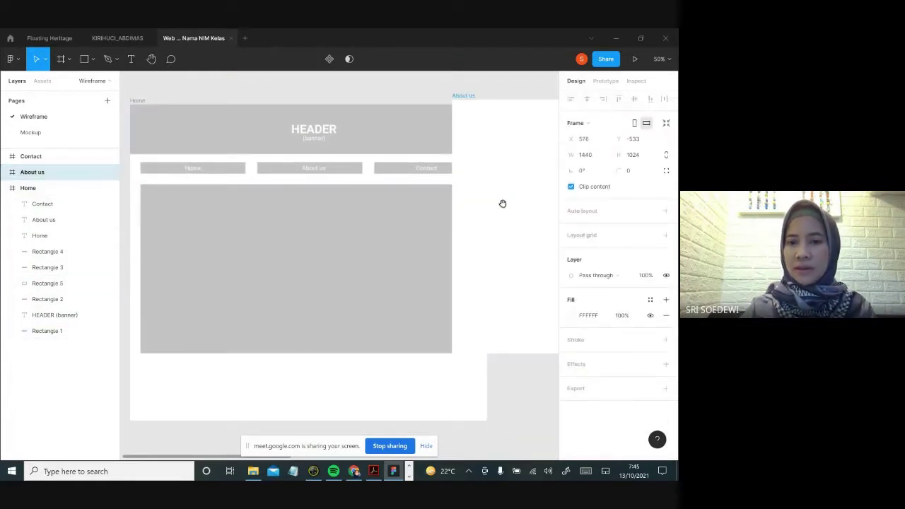
key("ctrl+z")
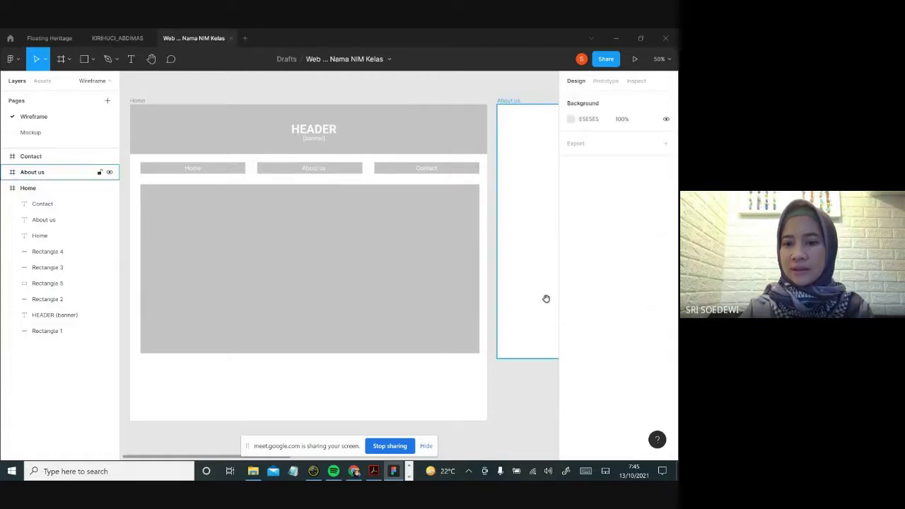
left_click_drag(545, 297, 365, 287)
left_click_drag(357, 289, 558, 302)
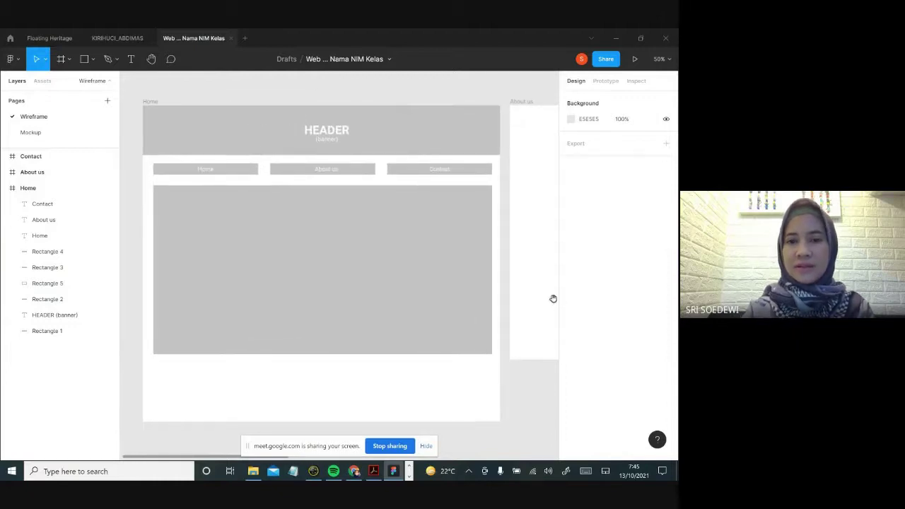
left_click(393, 299)
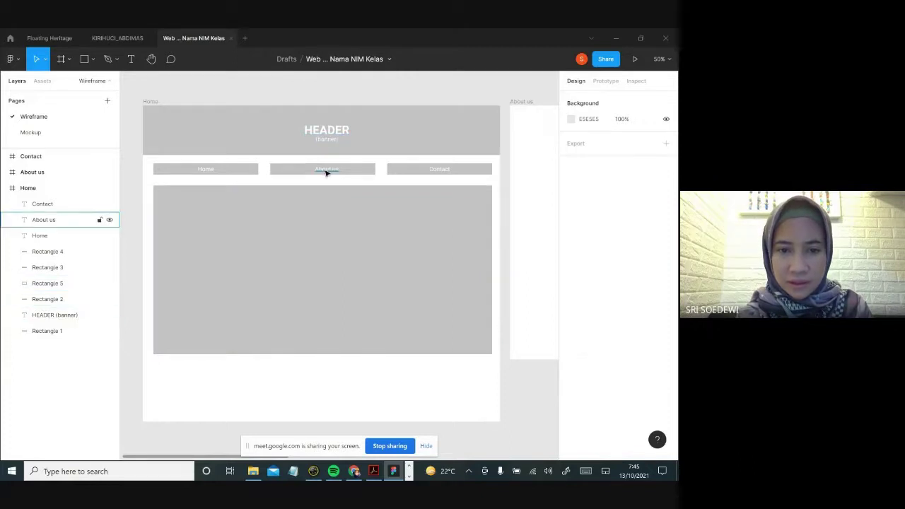
Duplicate the HEADER (banner) label to the center of the content block and reorder the copy's layer to just above the rectangles.
left_click_drag(329, 134, 324, 276)
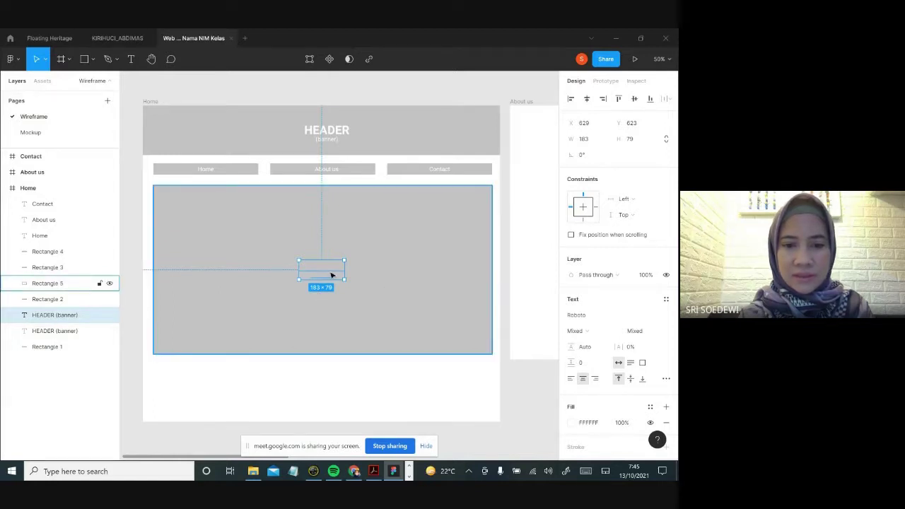
right_click(332, 275)
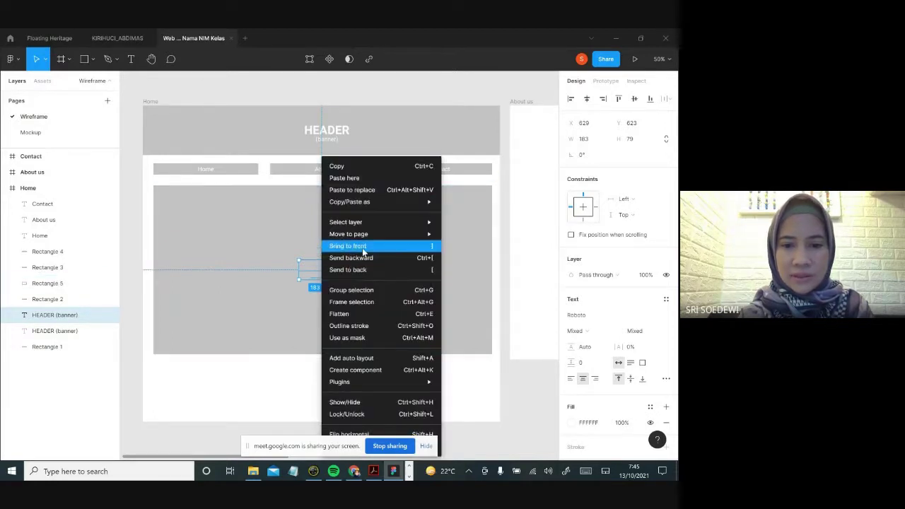
left_click(363, 247)
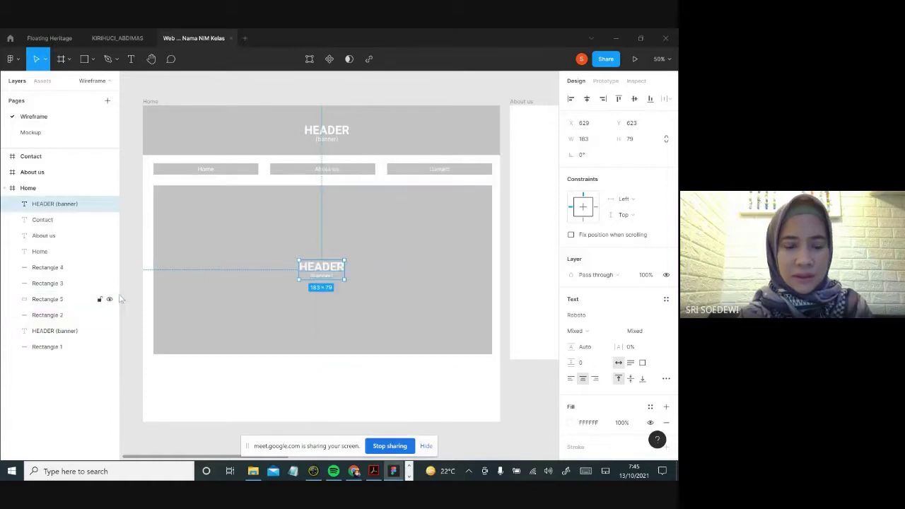
left_click_drag(106, 203, 113, 314)
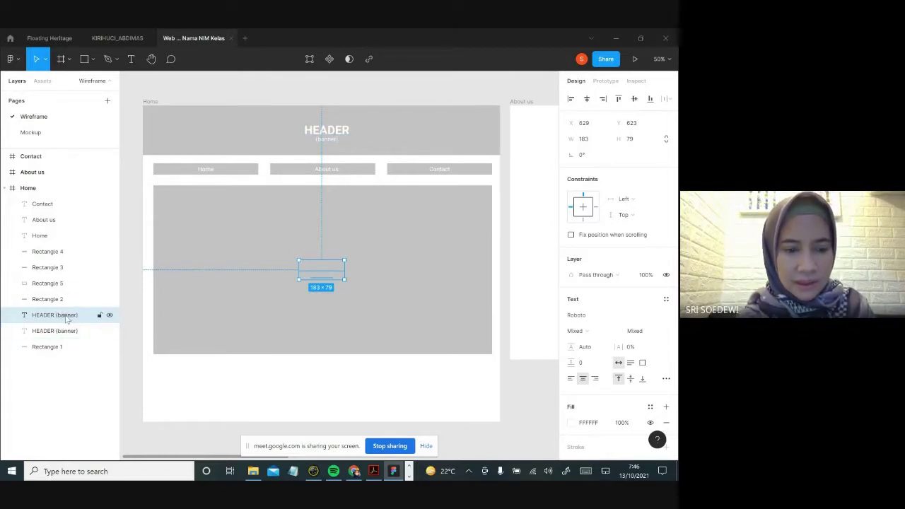
left_click_drag(67, 313, 60, 245)
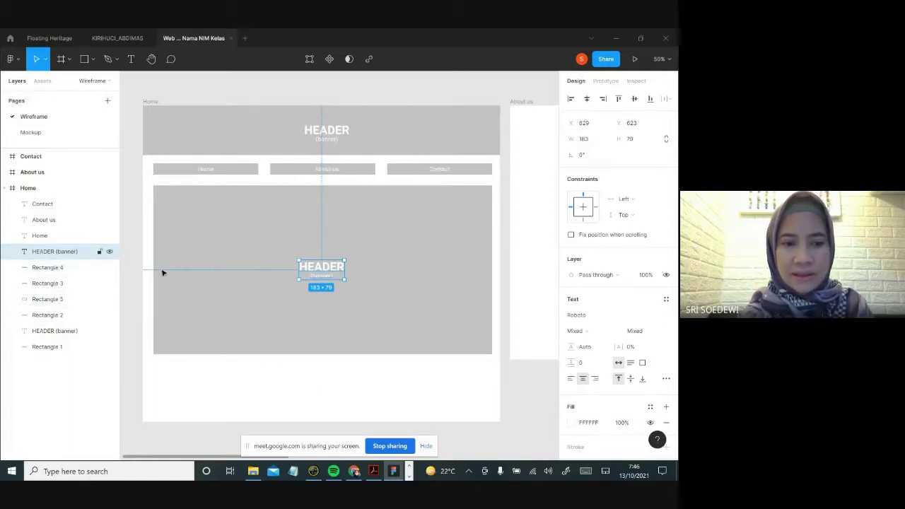
Change the copied label's text to CONTENT and set its font weight to Bold.
double_click(322, 268)
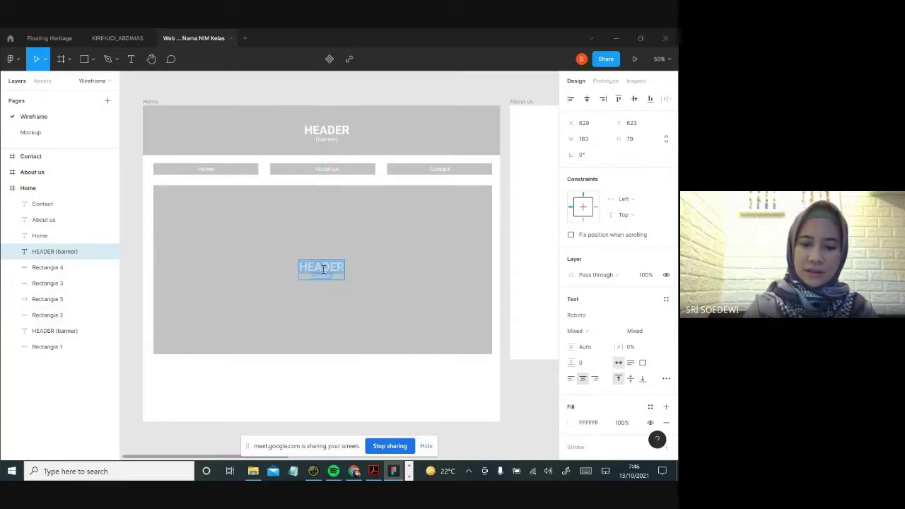
type("CONTE")
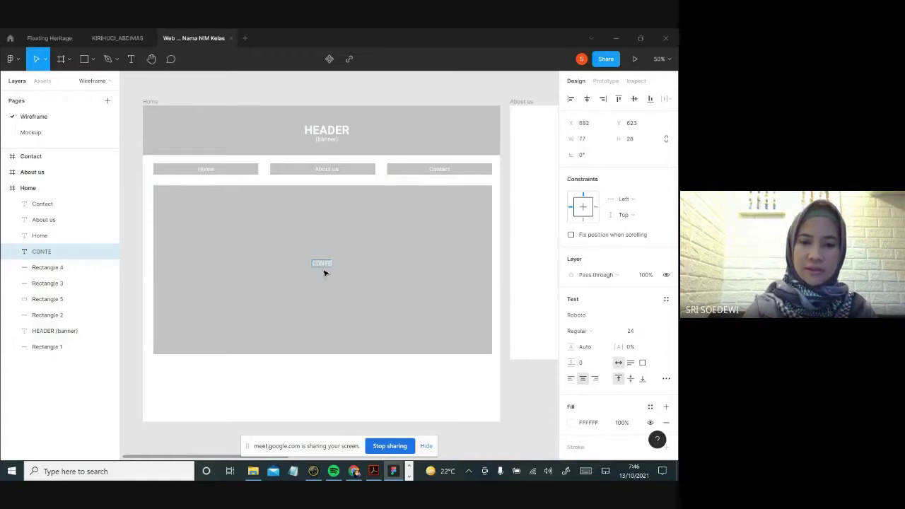
type("NT")
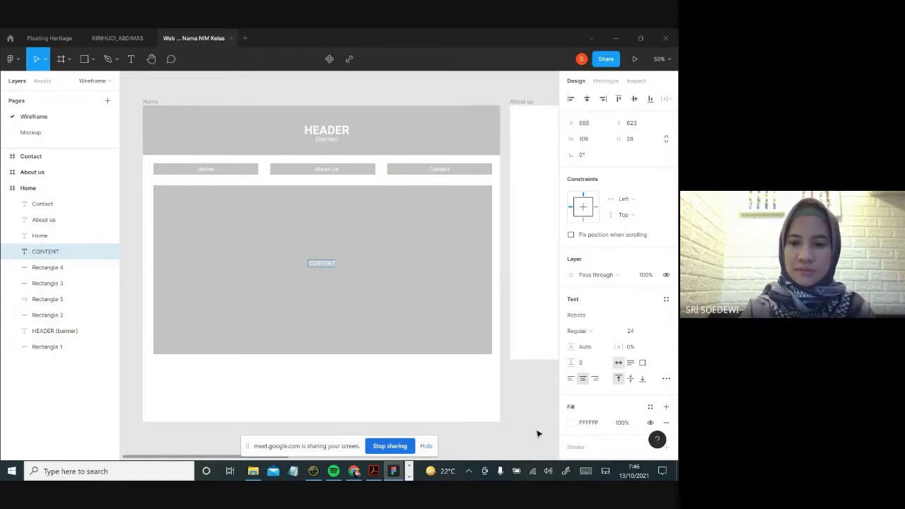
key("Escape")
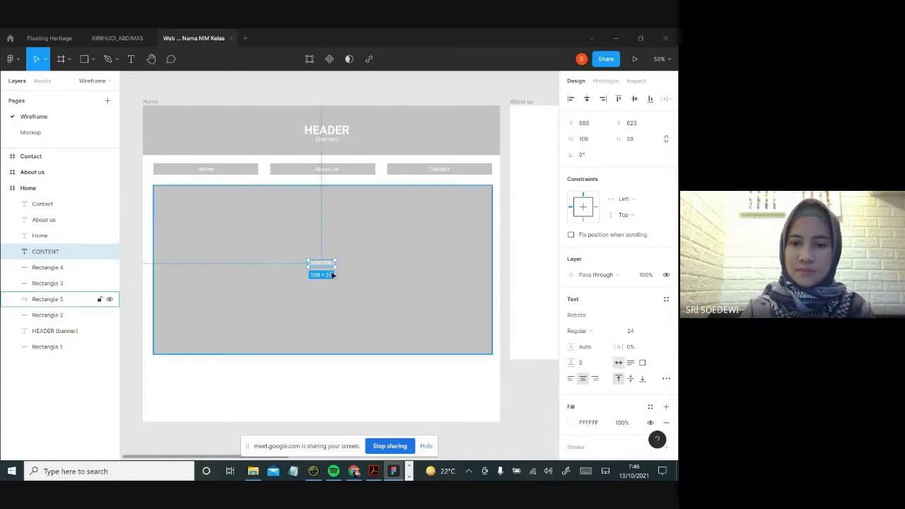
left_click(593, 331)
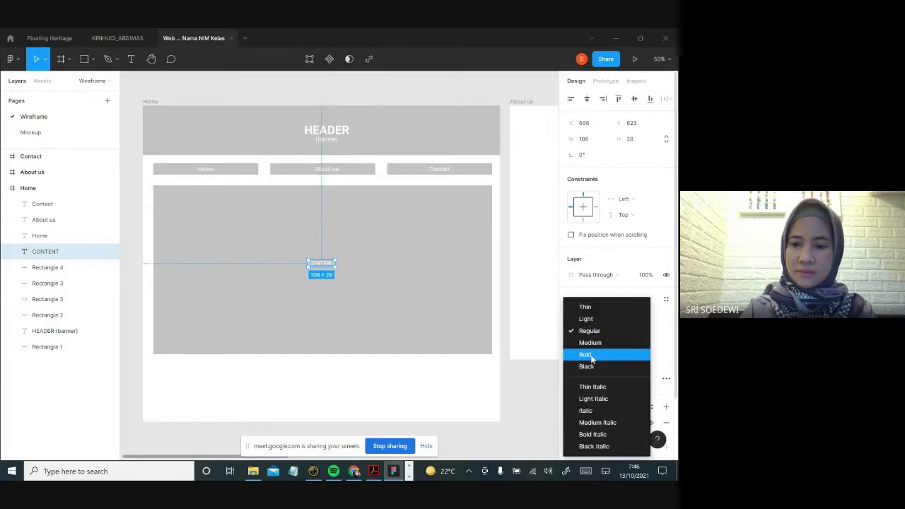
left_click(591, 356)
left_click(531, 400)
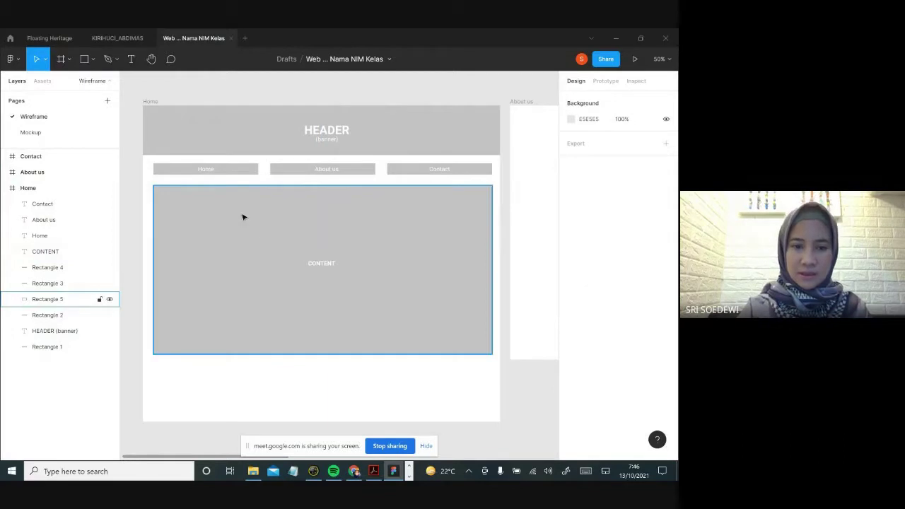
Duplicate the Home menu rectangle below the content block, aligned to its left edge, and resize the copy to about 772 × 229.
left_click(240, 172)
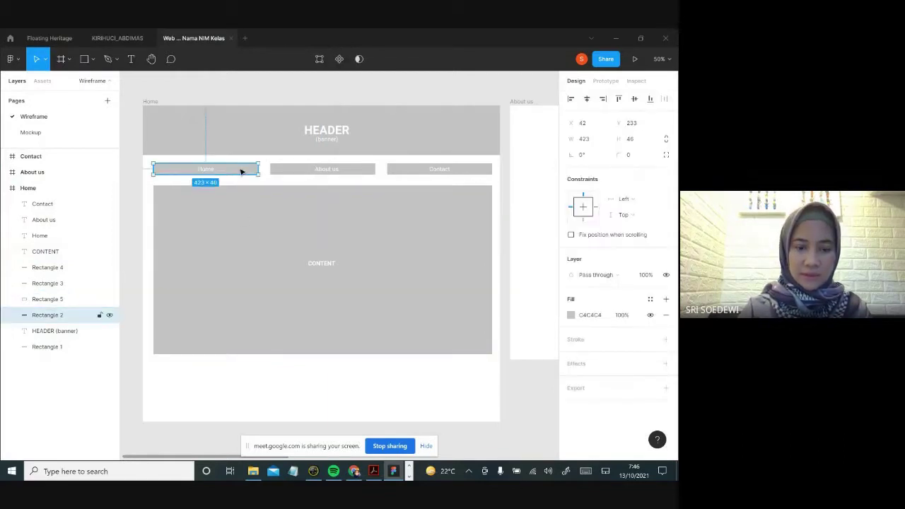
left_click_drag(240, 172, 315, 421)
left_click(438, 395)
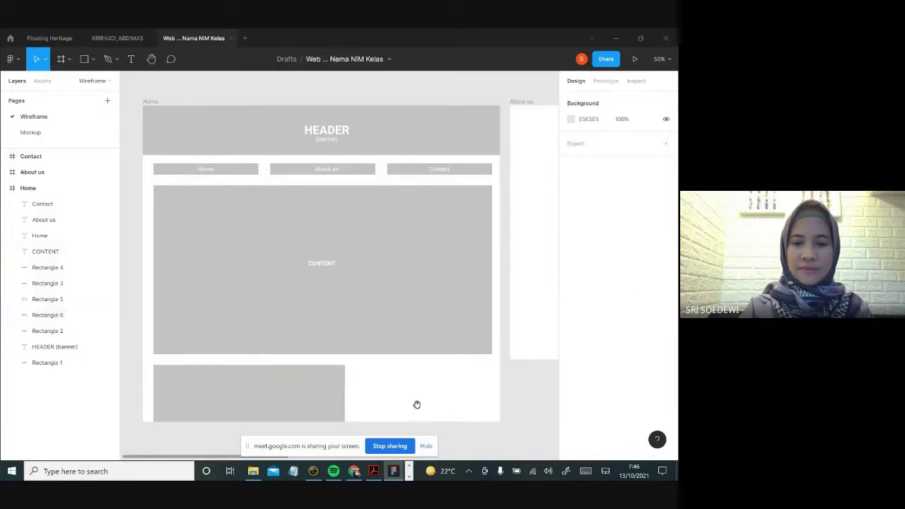
Extend the Home frame's height to about 1325 to leave a margin below the new rectangle.
scroll(417, 389, "down", 1)
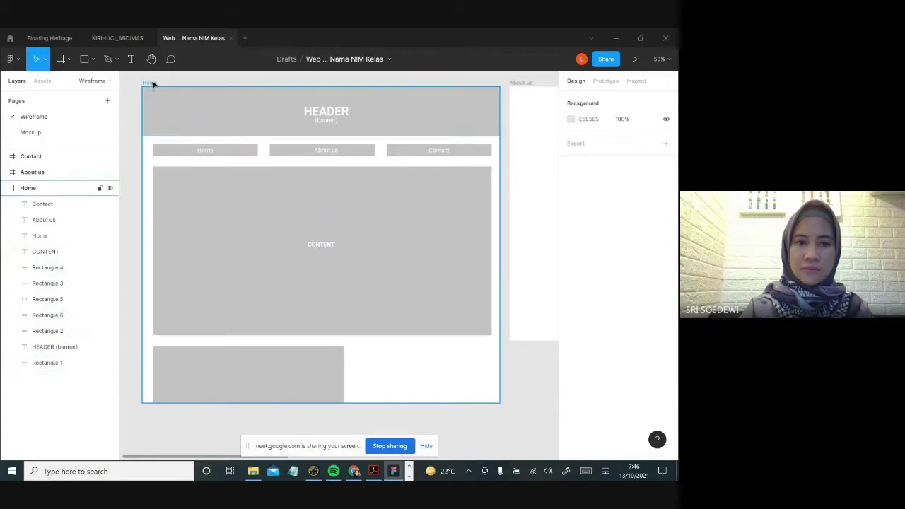
left_click(150, 83)
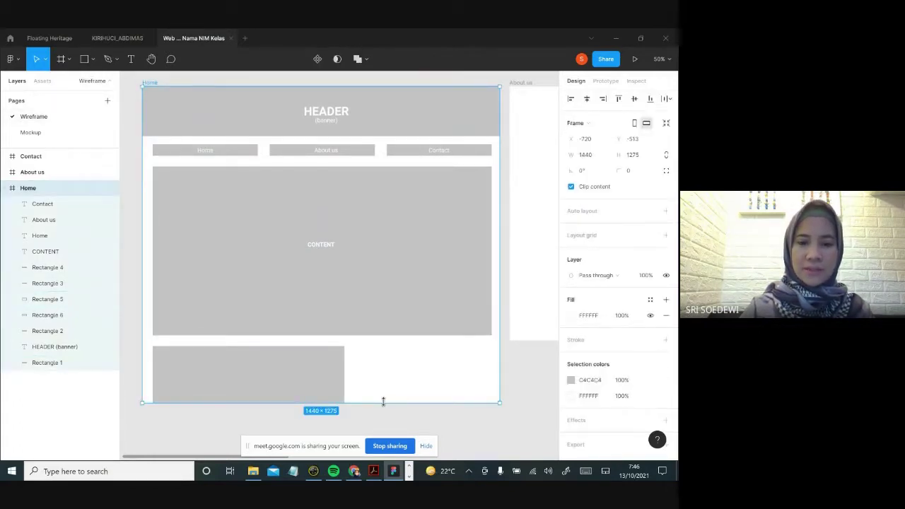
left_click_drag(383, 401, 382, 416)
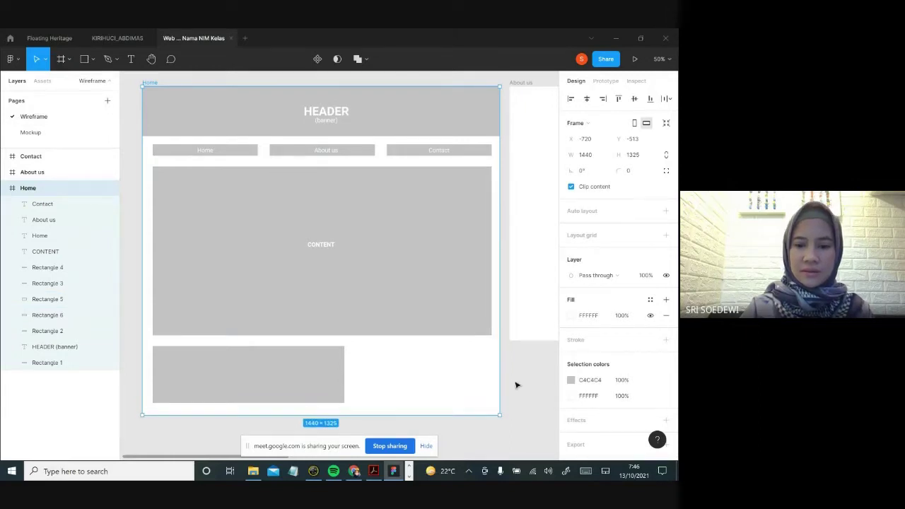
Build three stacked bars, 558 wide, beside the lower-left rectangle from a resized copy of it, ending at the content block's right edge.
left_click(289, 358)
left_click_drag(250, 363, 453, 374)
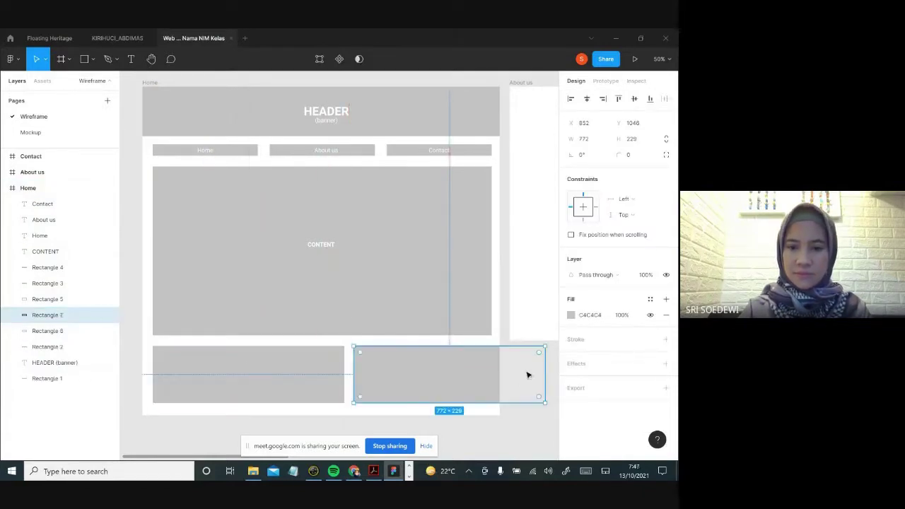
left_click_drag(543, 368, 492, 368)
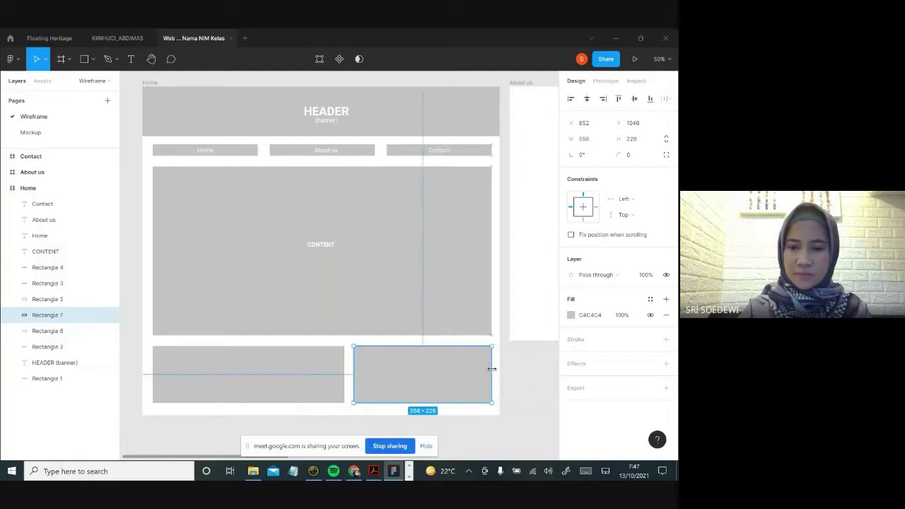
mouse_move(423, 402)
left_mouse_down()
mouse_move(425, 362)
mouse_move(436, 380)
mouse_move(432, 406)
left_mouse_up()
Extend the lower-left rectangle's height to about 267, level with the lowest bar, and the Home frame's height to about 1367.
left_click(286, 385)
left_click_drag(258, 403, 258, 415)
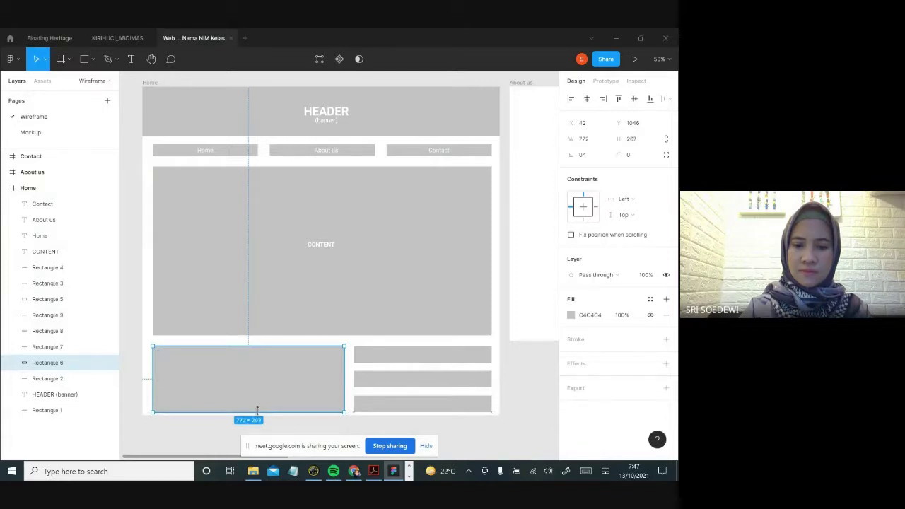
left_click(381, 340)
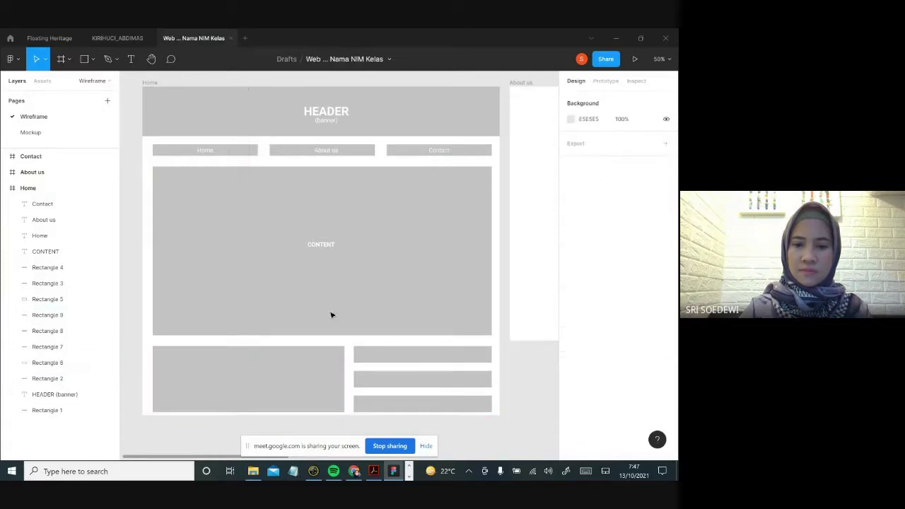
left_click(151, 83)
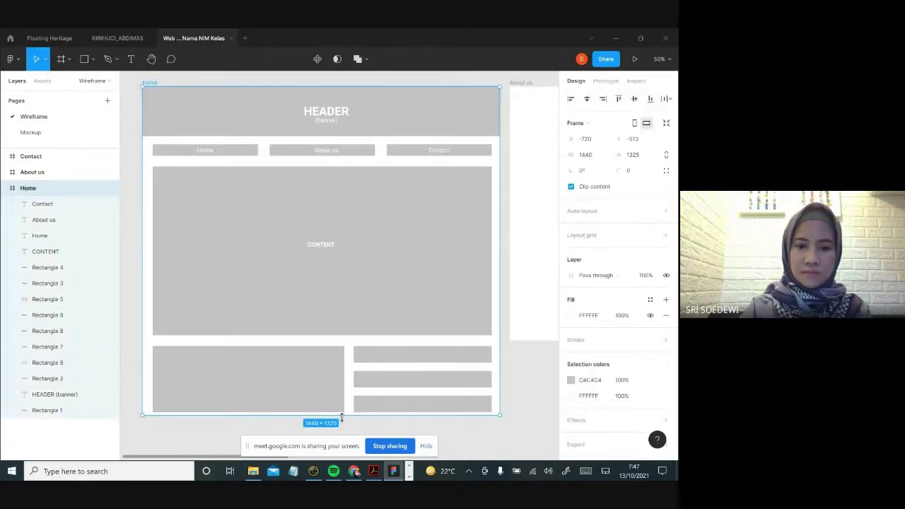
left_click_drag(341, 417, 343, 424)
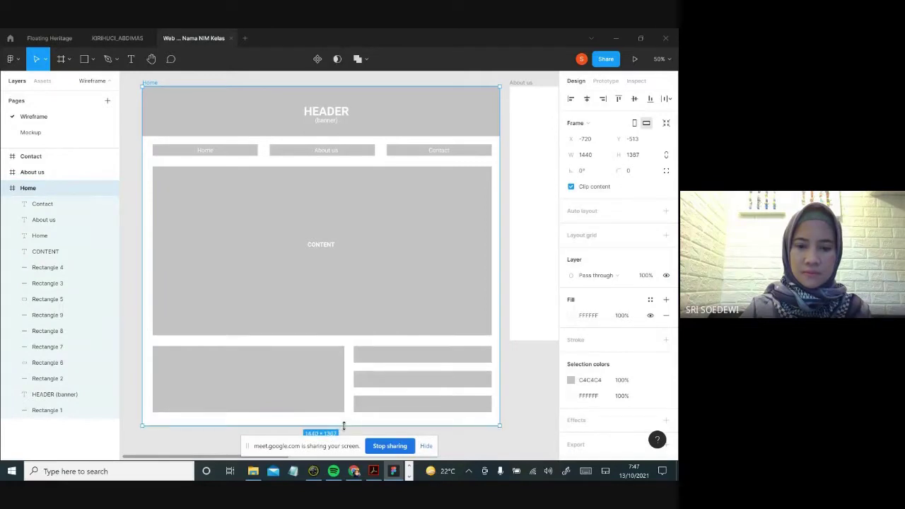
left_click(521, 397)
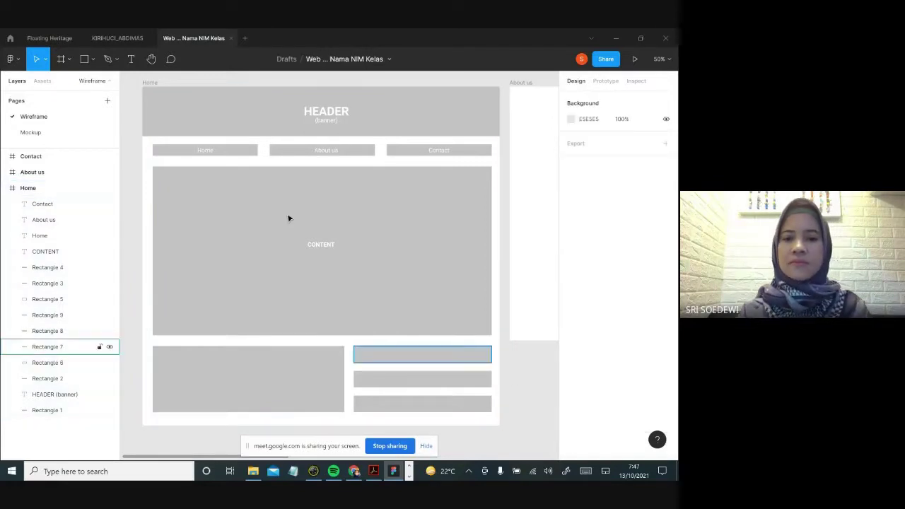
Set the font size of the CONTENT label in the large content block to 48.
left_click(325, 246)
left_click(656, 332)
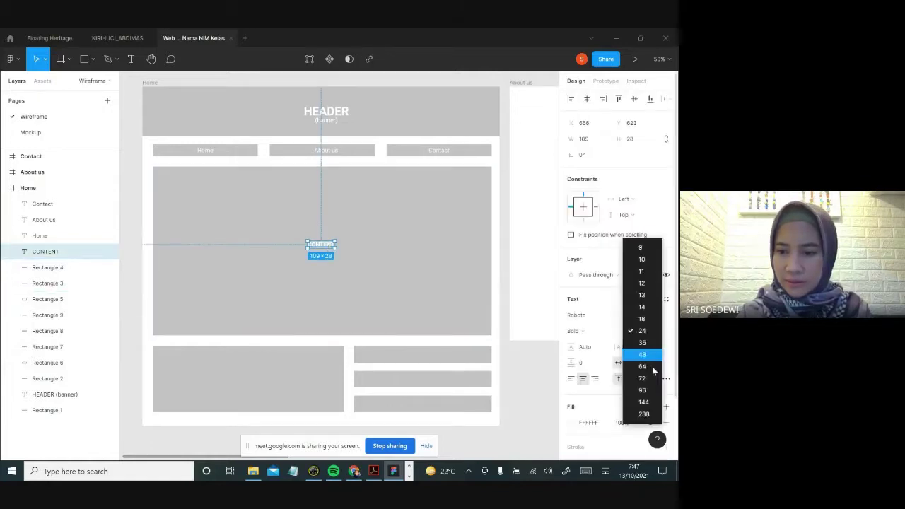
left_click(643, 354)
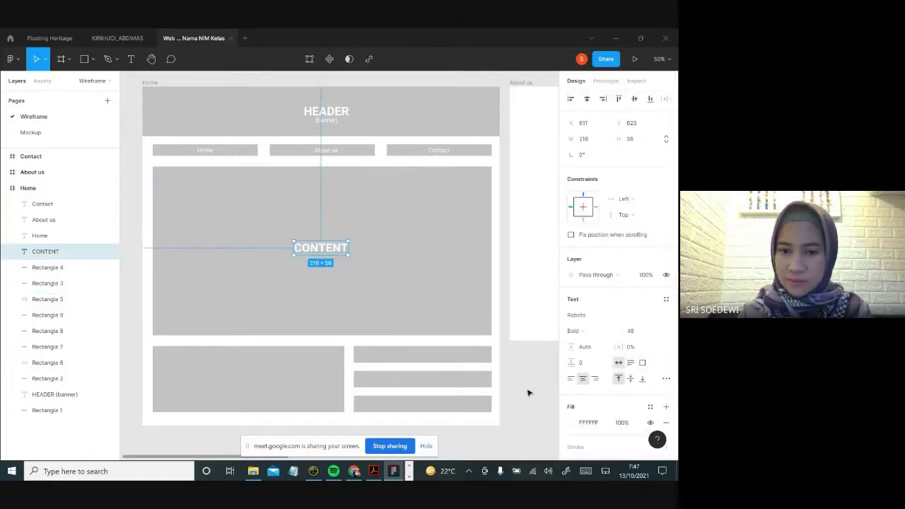
left_click(528, 393)
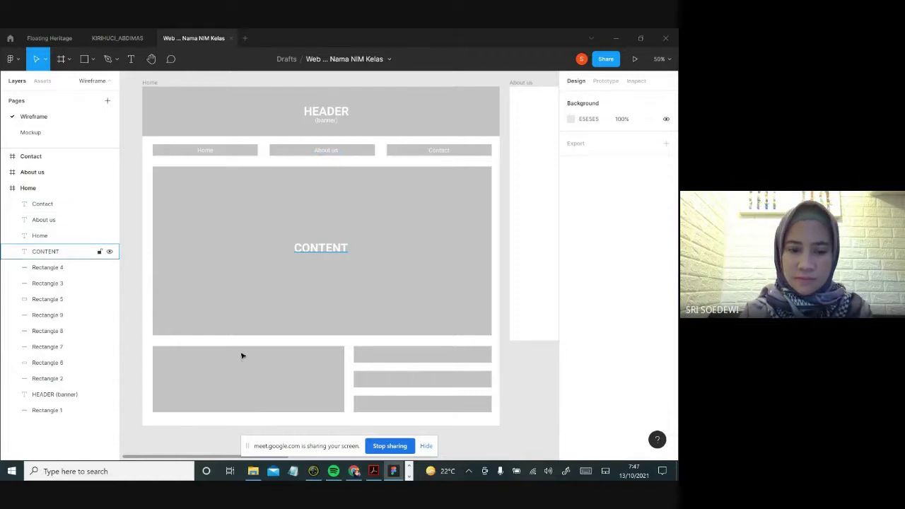
Duplicate the CONTENT label to the center of the lower-left rectangle and change the copy's text to MAPS.
left_click_drag(316, 252, 246, 380)
double_click(249, 381)
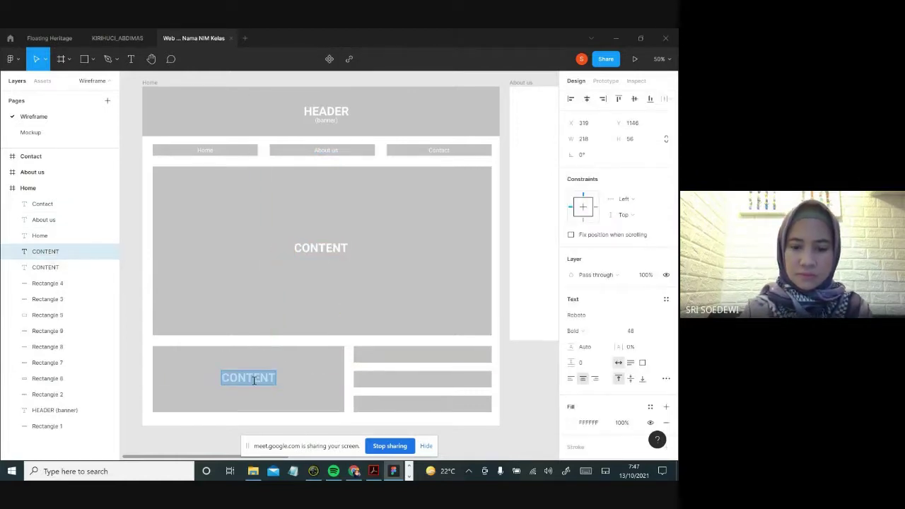
type("MAPS")
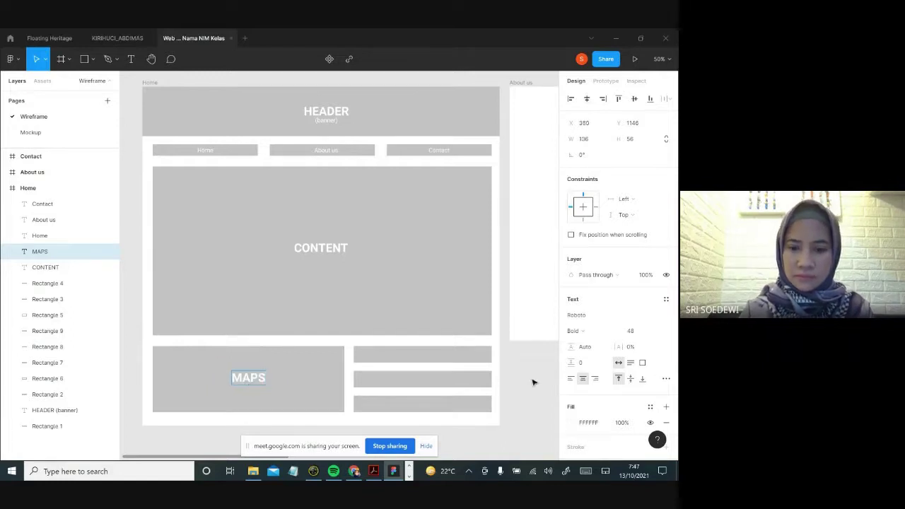
key("Escape")
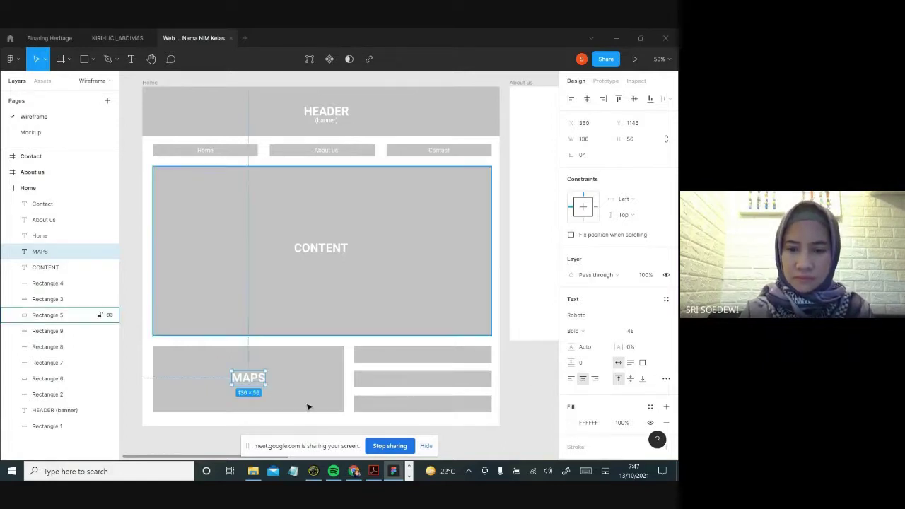
left_click(543, 397)
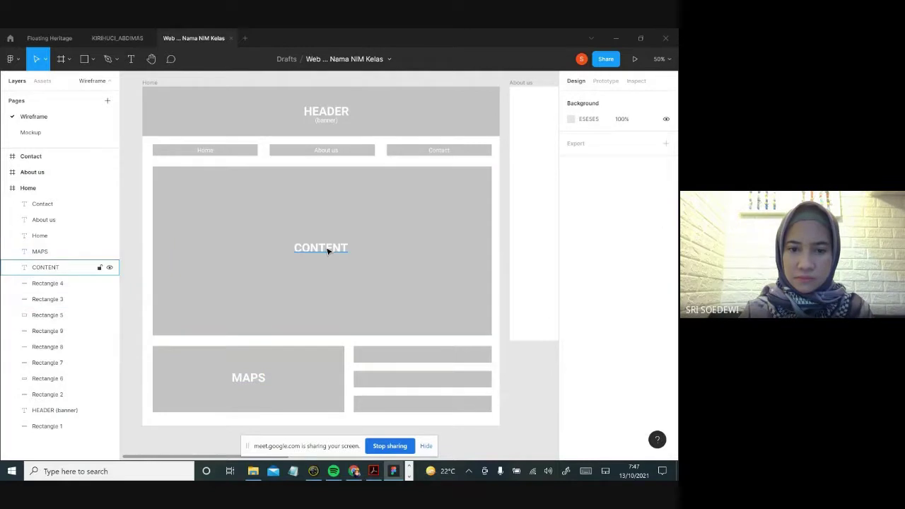
Move the CONTENT label onto the uppermost bar beside the MAPS block and change its text to Address.
left_click_drag(328, 252, 426, 359)
double_click(430, 355)
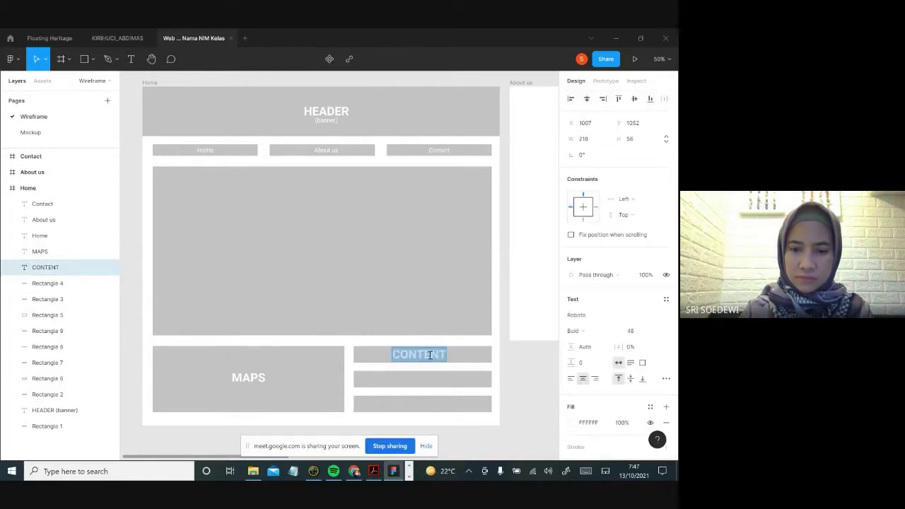
type("Addres")
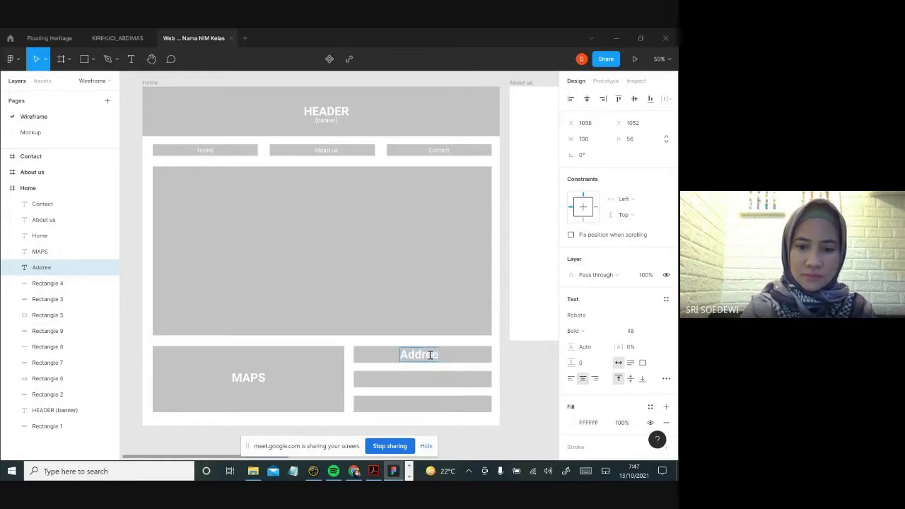
type("s")
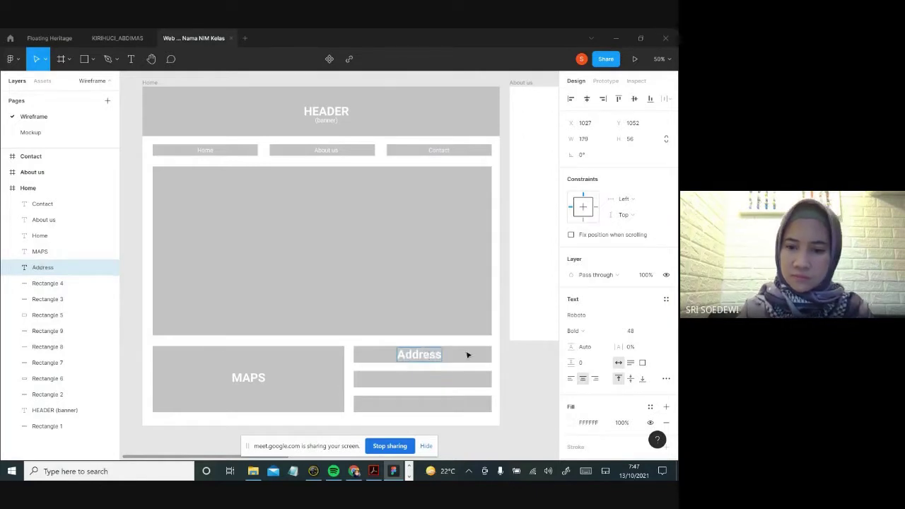
key("Escape")
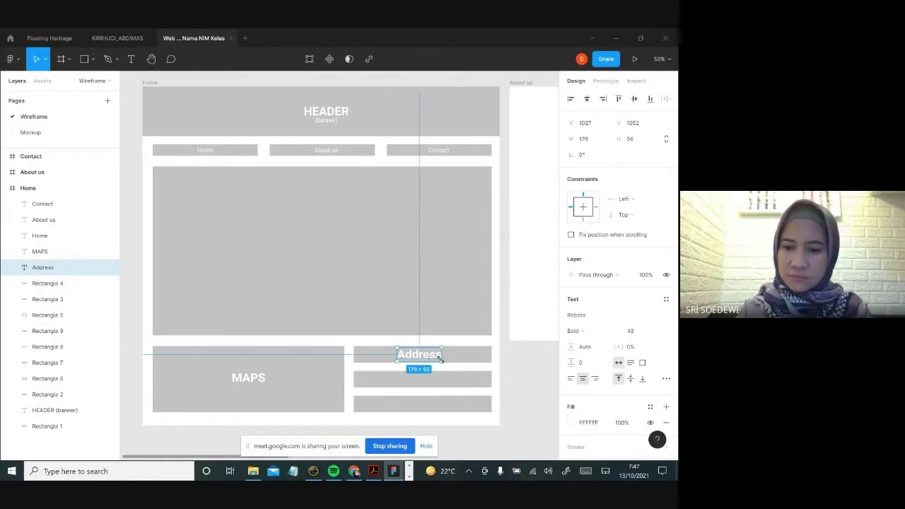
Set the Address label's font size to 24 and center the label in its bar.
left_click(657, 332)
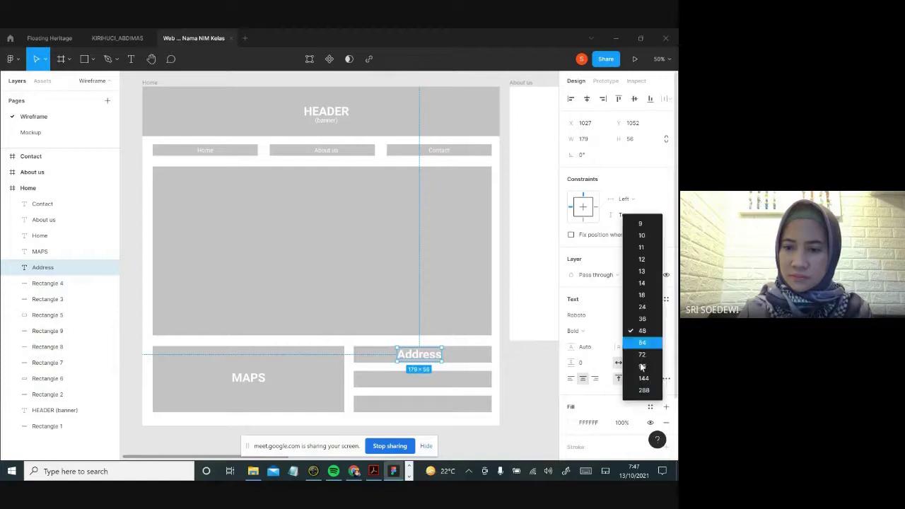
left_click(642, 307)
left_click(527, 373)
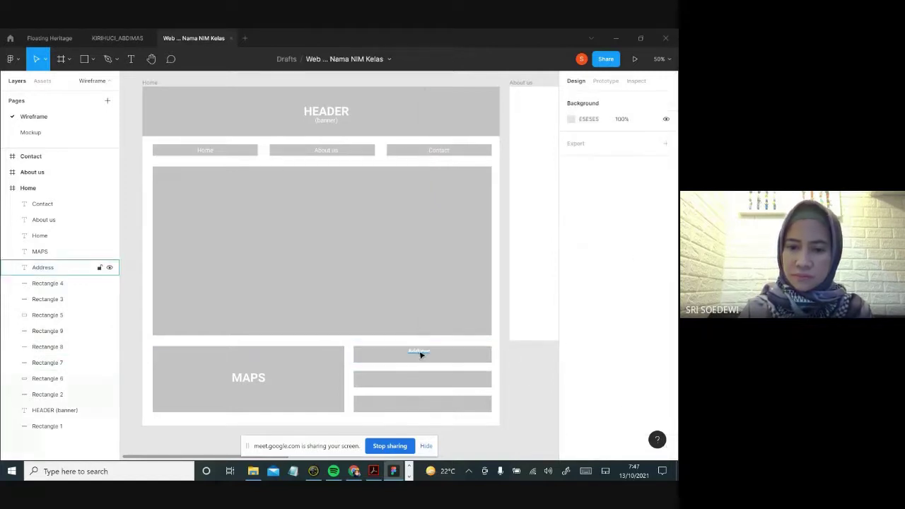
left_click(422, 353)
Duplicate the Address label to the center of the middle bar and change the copy's text to Telp/Fax.
left_click_drag(424, 362, 425, 382)
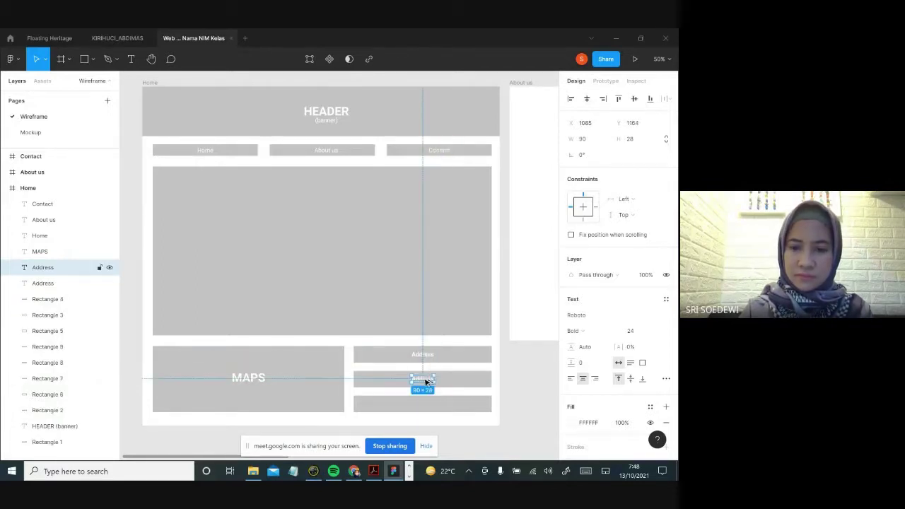
double_click(424, 379)
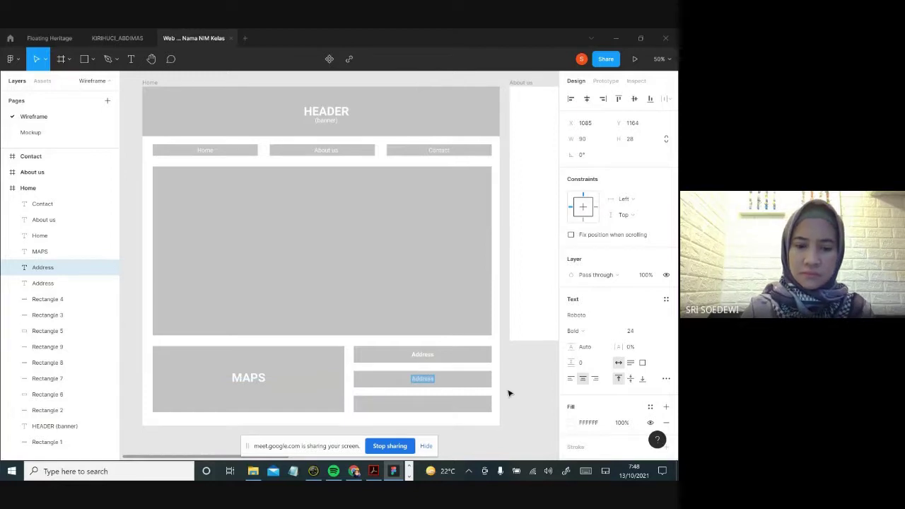
type("Telp")
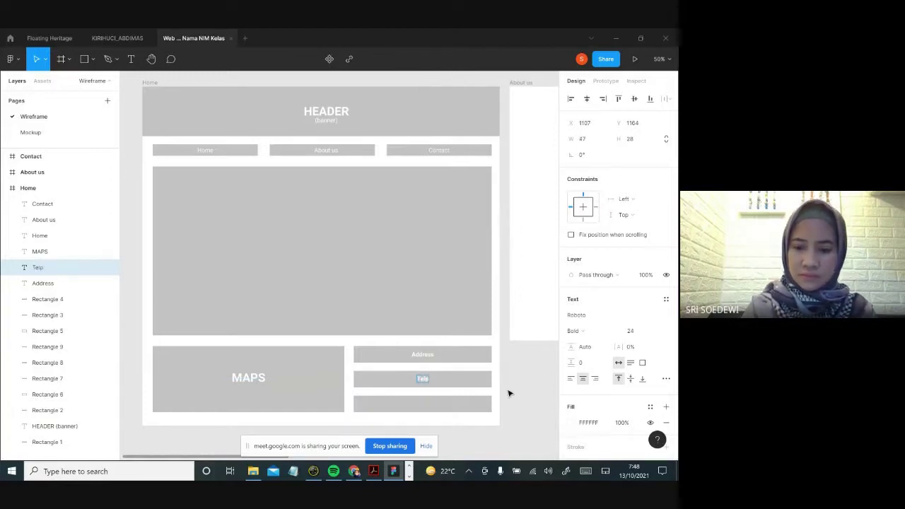
type("/Fax")
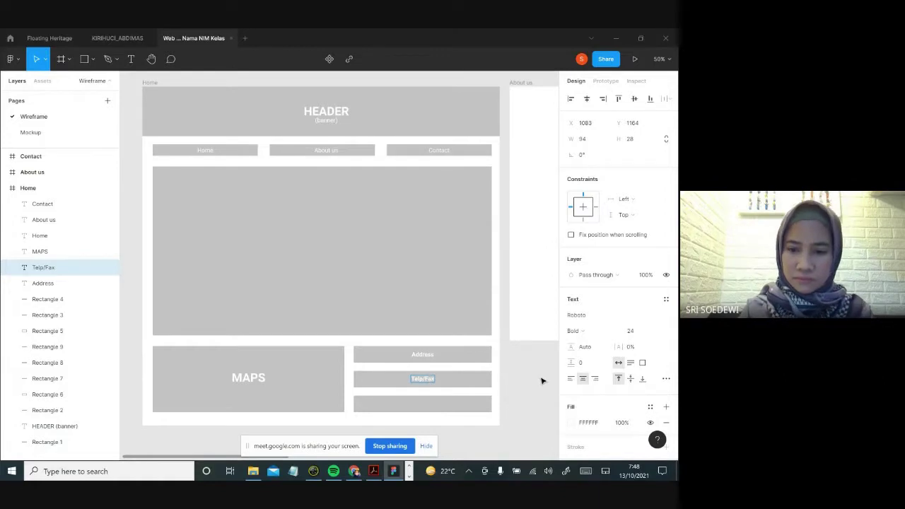
key("Escape")
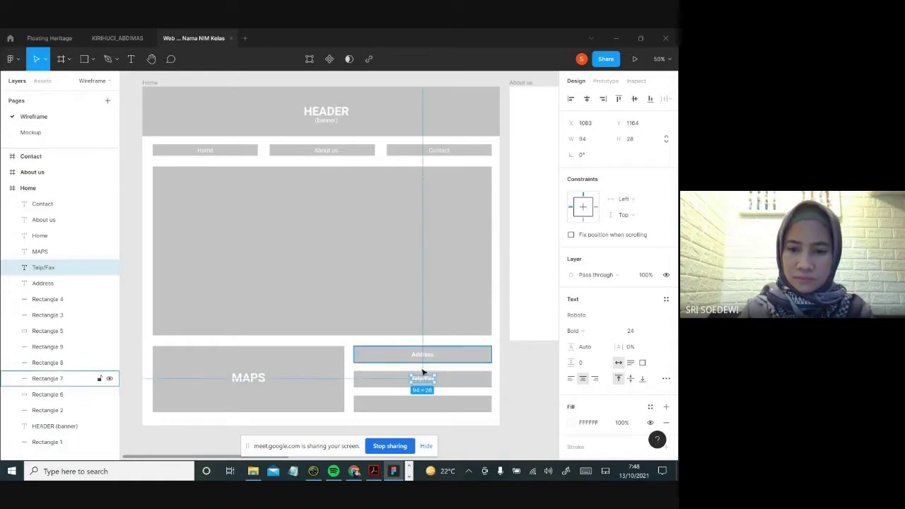
Duplicate the Telp/Fax label to the center of the lowest bar and change the copy's text to Sosmed.
left_click_drag(426, 382, 431, 407)
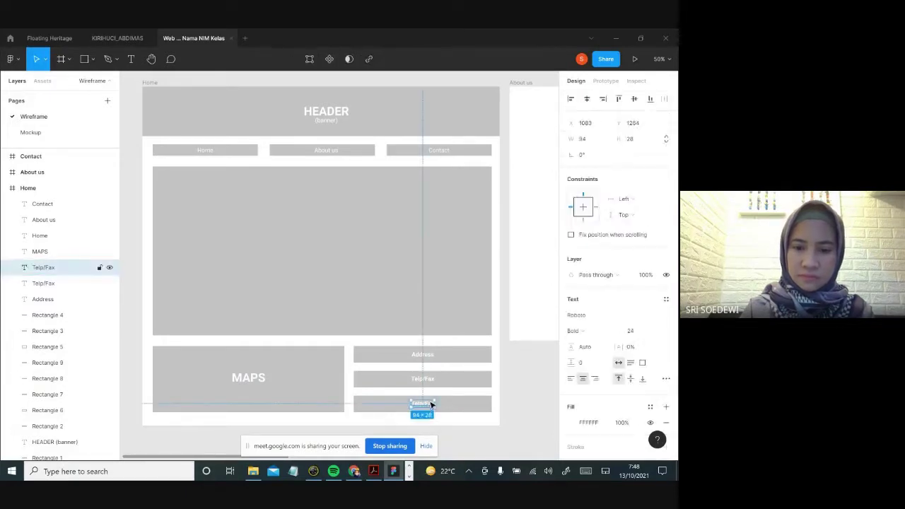
double_click(431, 404)
type("So")
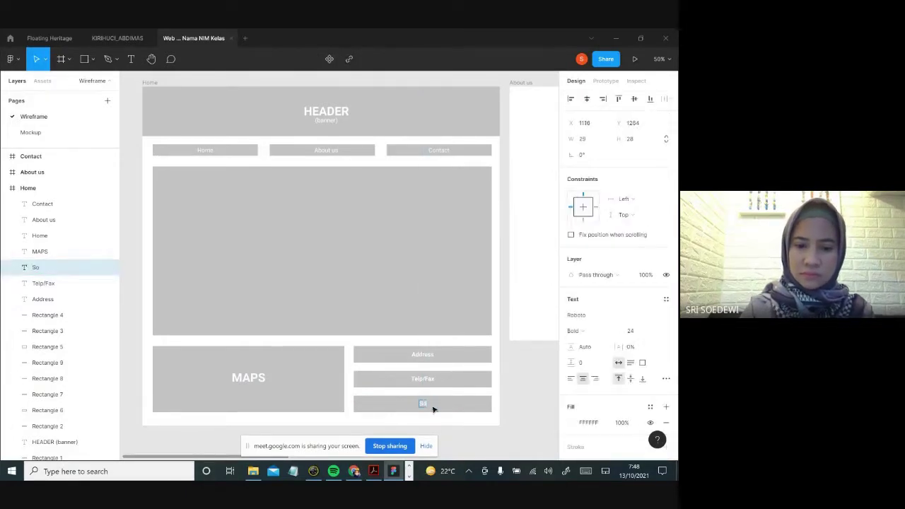
type("sm")
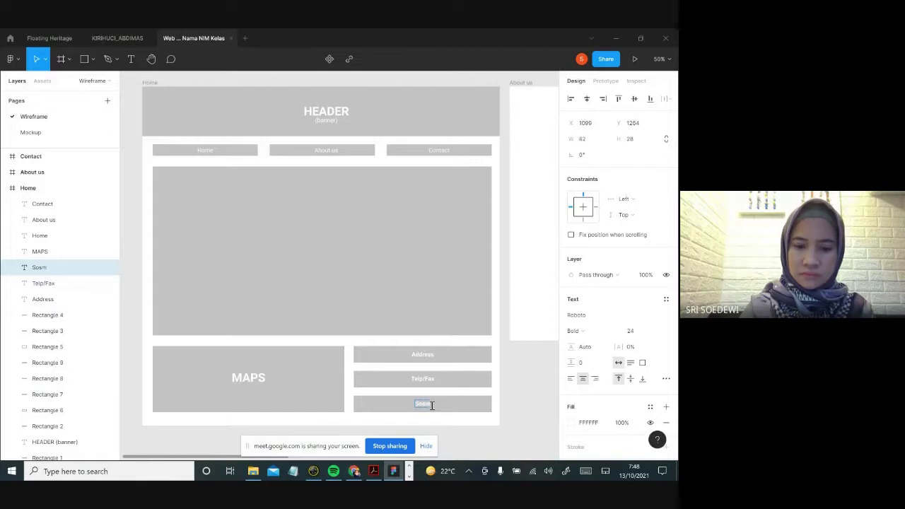
type("ed")
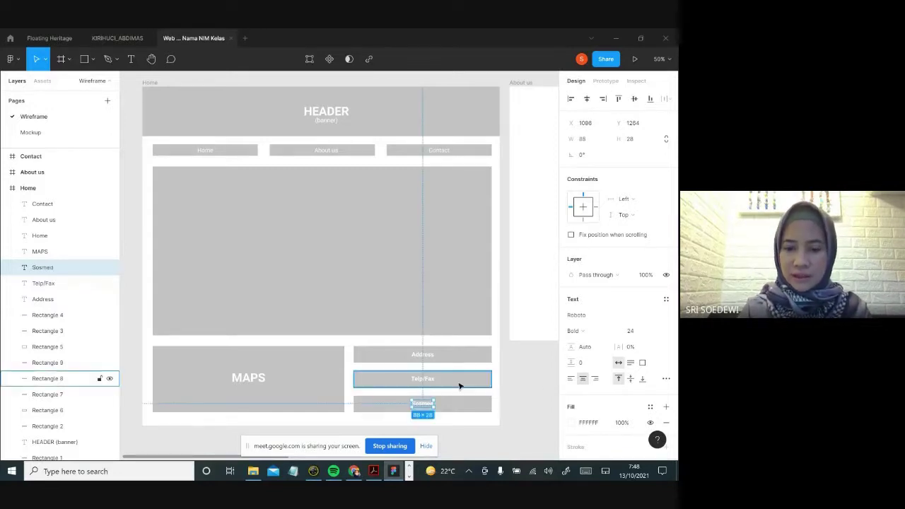
left_click(496, 412)
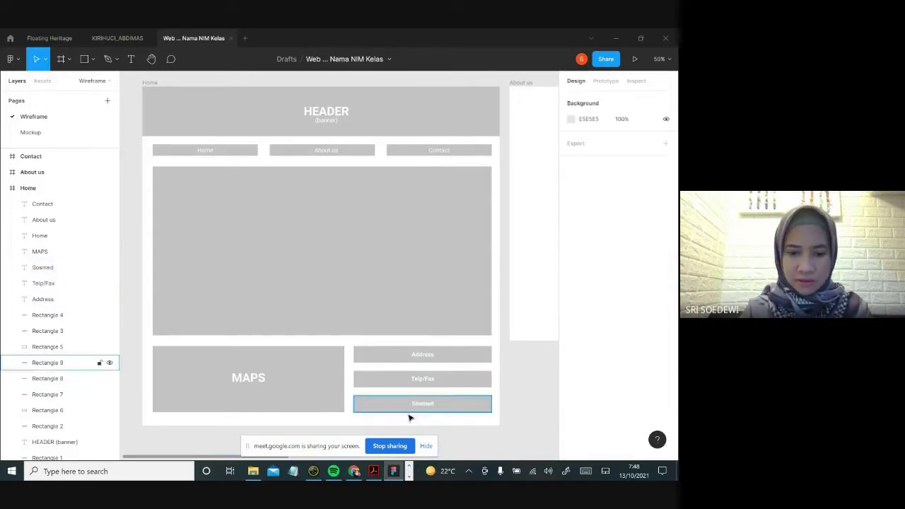
Duplicate the Sosmed label to the horizontal center of the Home frame's bottom margin and set the copy's fill to gray A7A7A7.
left_click_drag(417, 409, 325, 424)
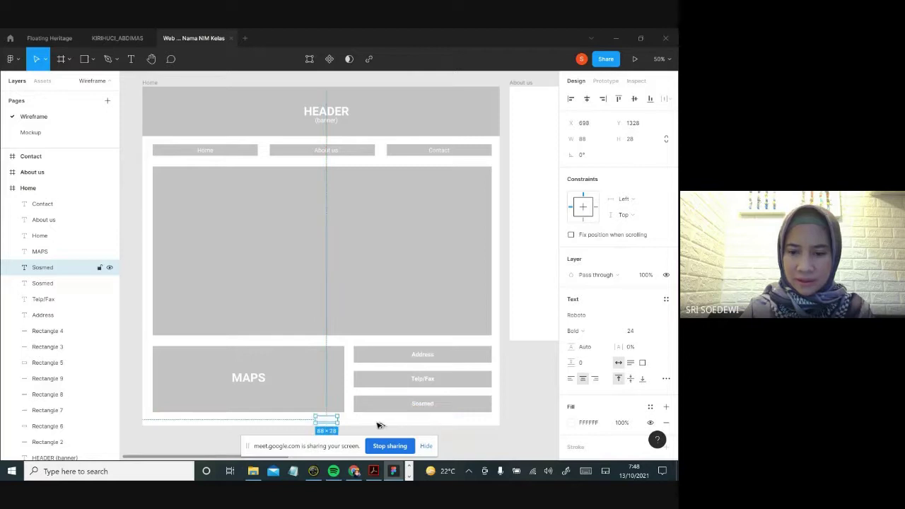
left_click(572, 424)
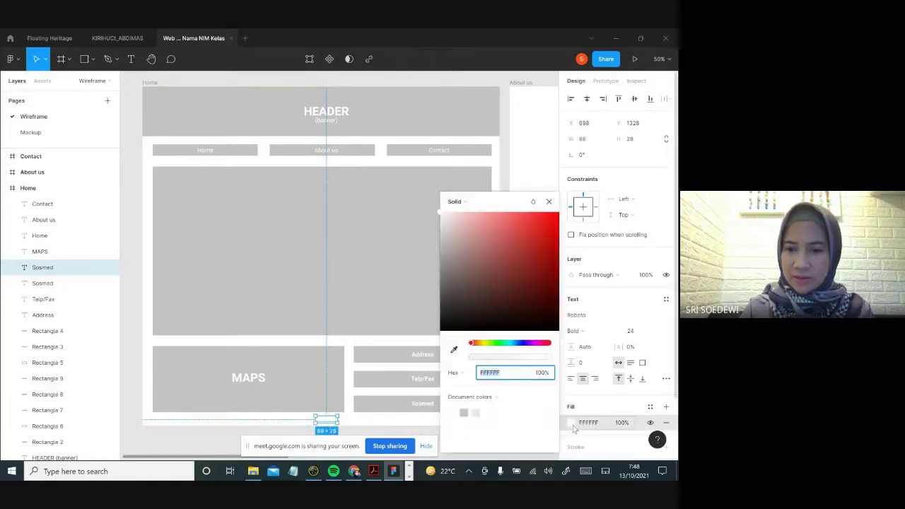
left_click_drag(440, 233, 439, 252)
key("Escape")
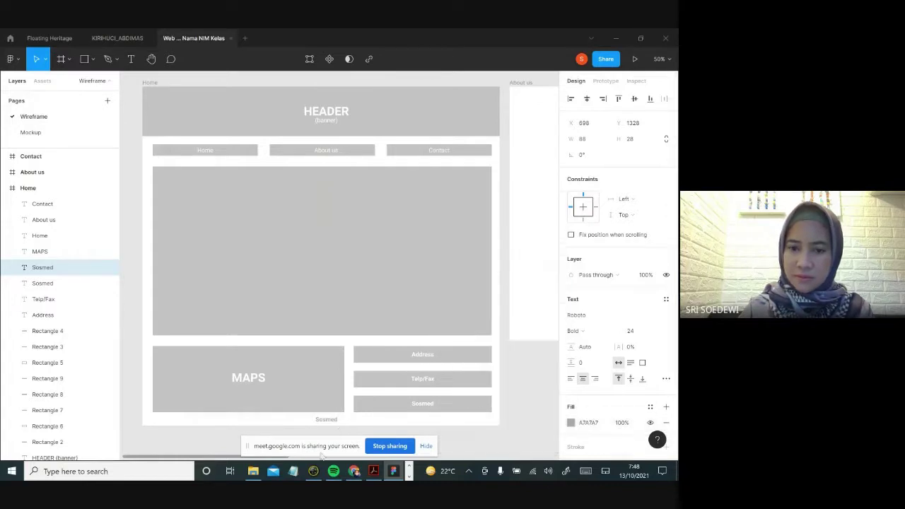
Set the duplicated bottom label's font weight to Regular and change its text to Copyright (c) 2021.
left_click(591, 332)
left_click(586, 307)
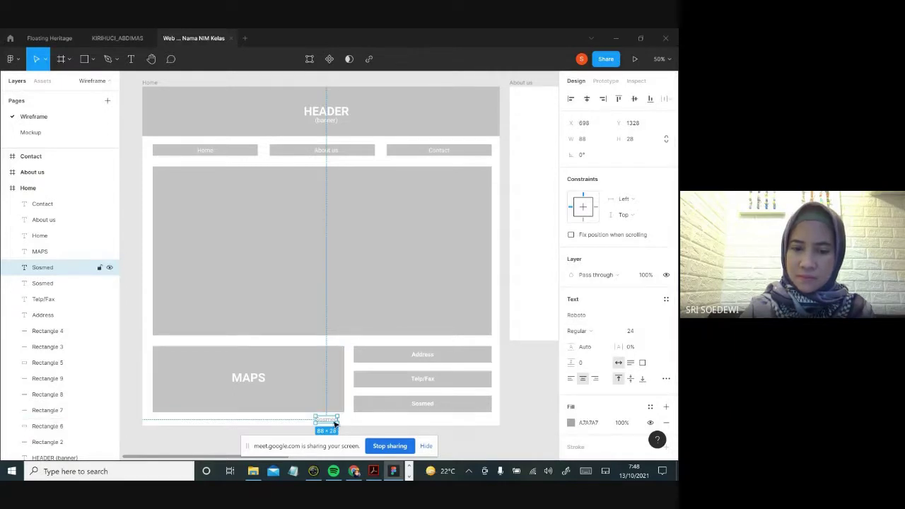
double_click(336, 420)
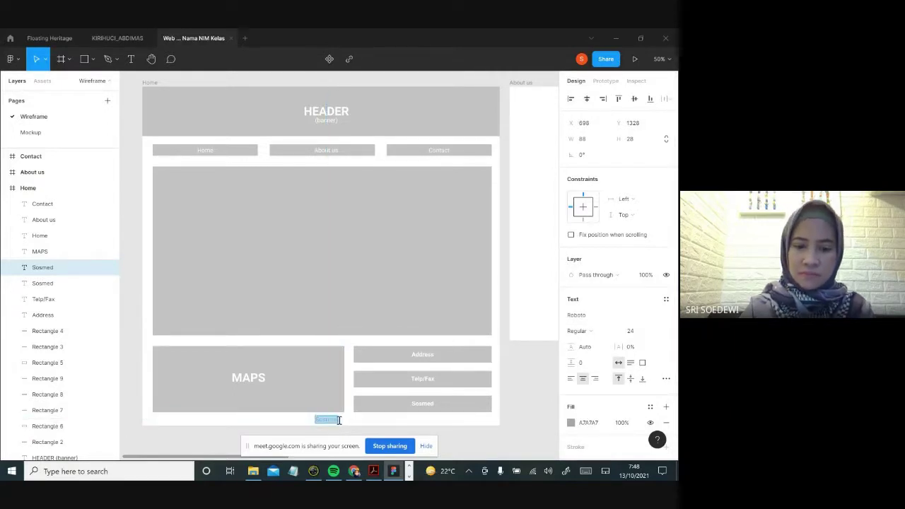
type("Copyri")
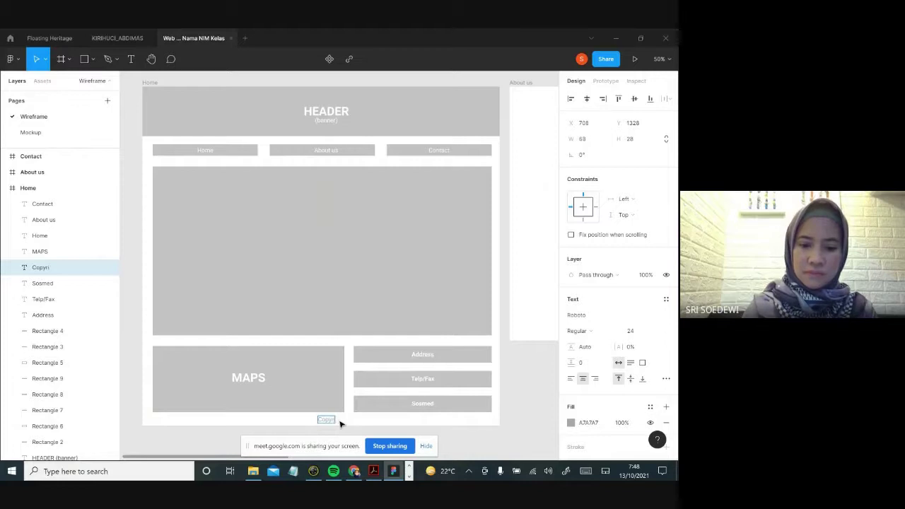
type("ght (")
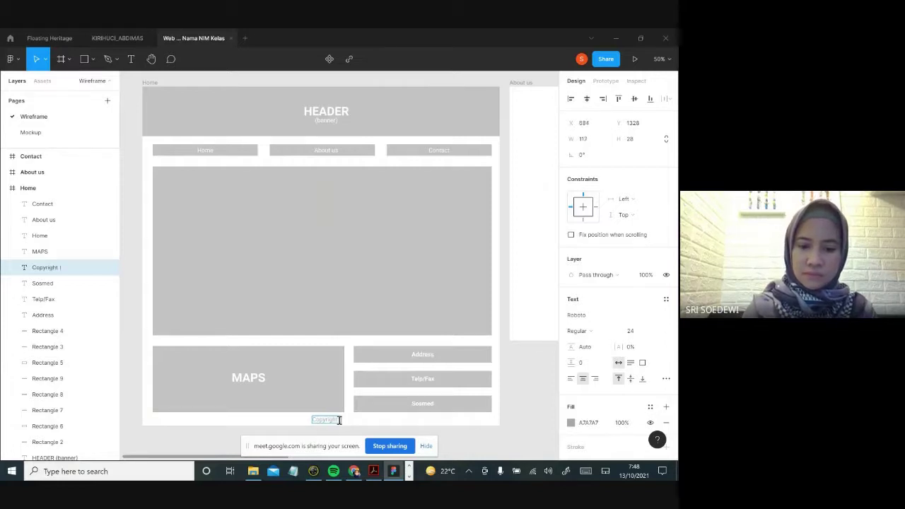
type("c) 2021")
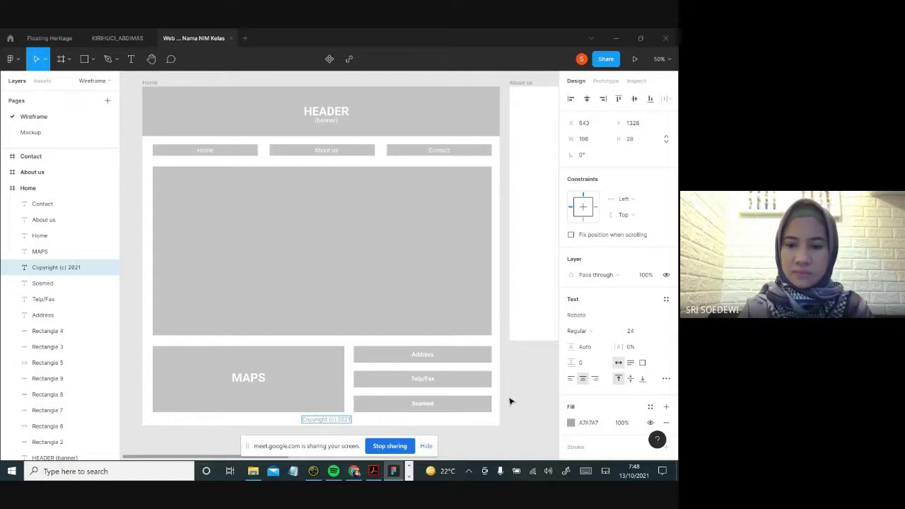
key("Escape")
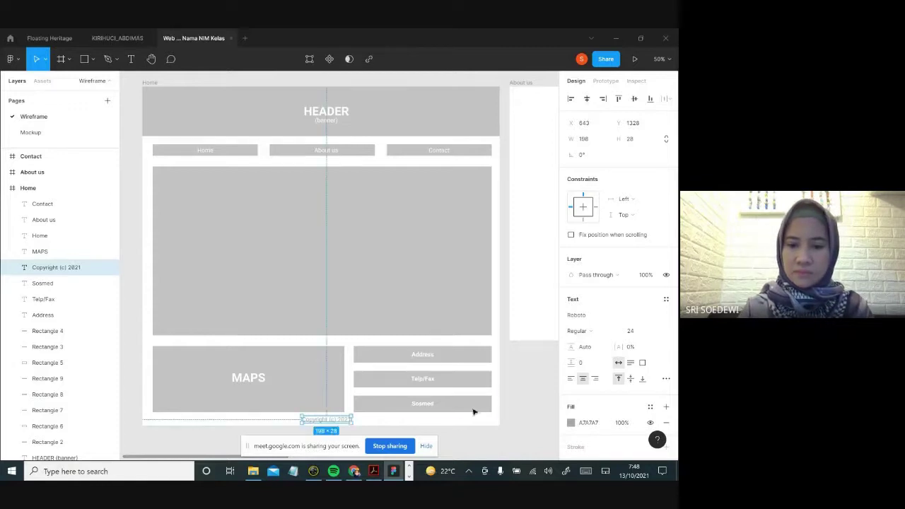
Shift the copyright text to X 679, Y 1326 in the Home frame's bottom margin.
mouse_move(342, 419)
left_mouse_down()
mouse_move(384, 426)
mouse_move(358, 424)
left_mouse_up()
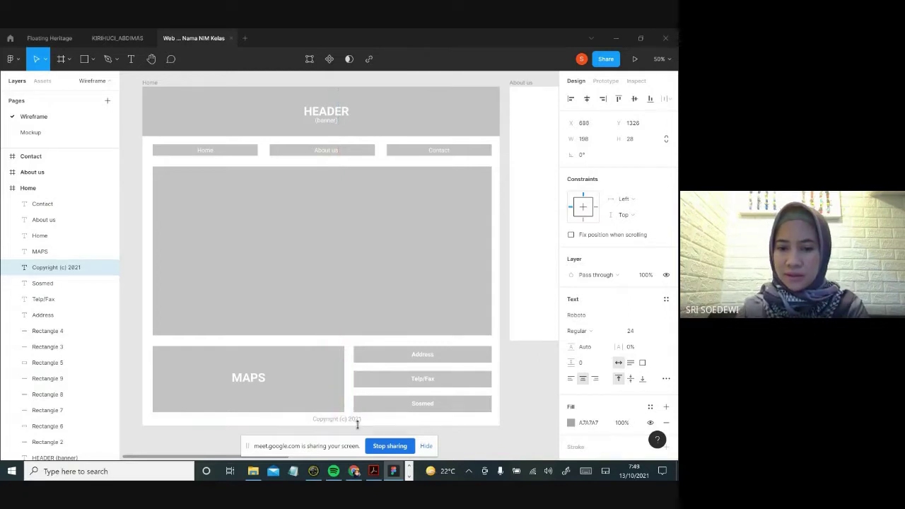
key("shift+Left")
key("shift+Left")
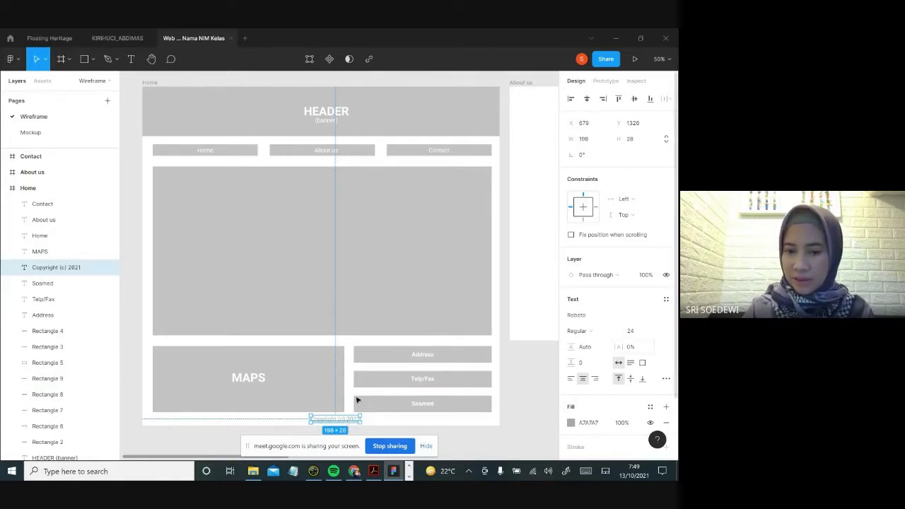
left_click(516, 404)
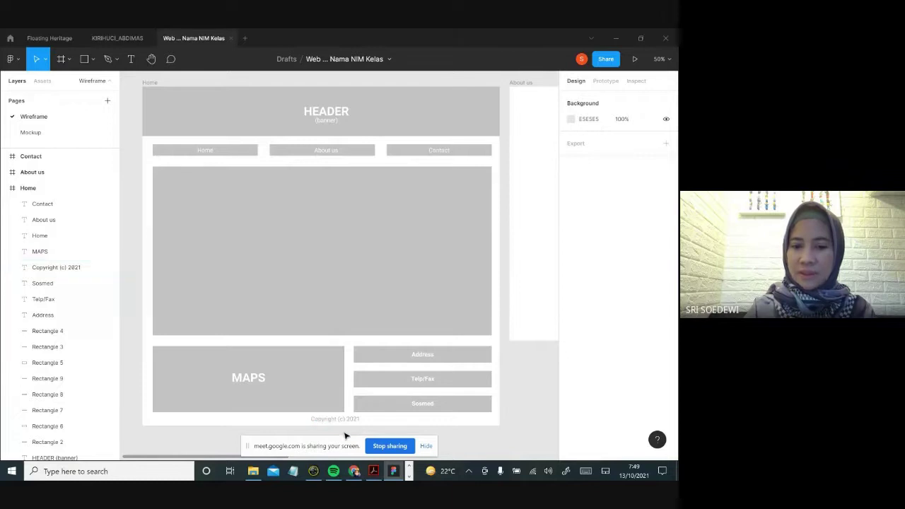
Set the copyright text's font size to 10.
left_click(345, 419)
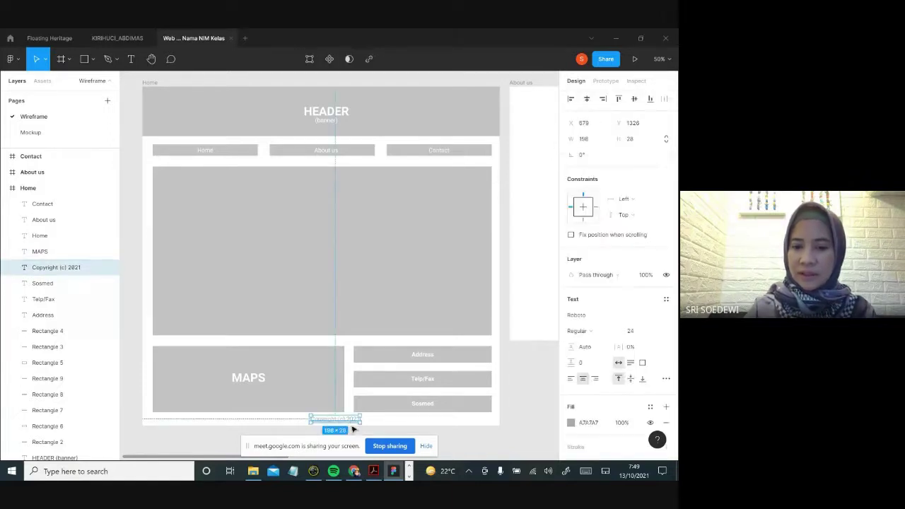
left_click(656, 333)
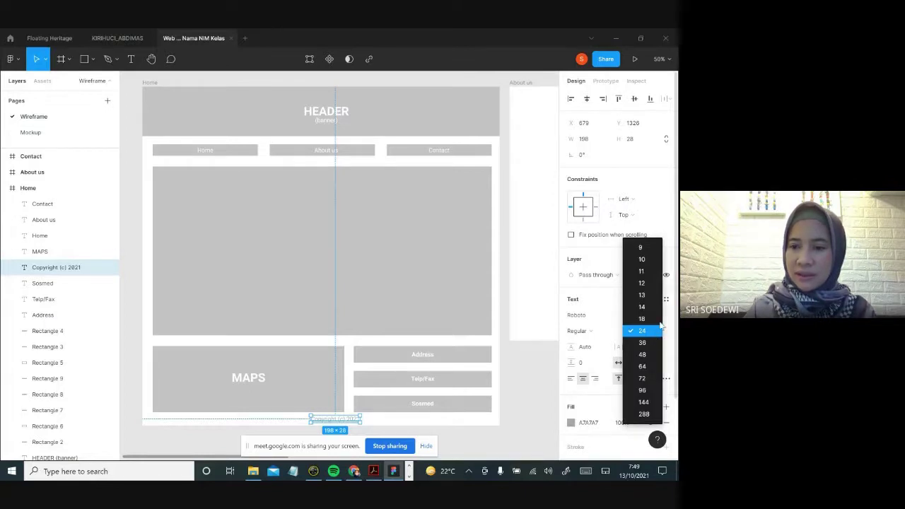
left_click(643, 263)
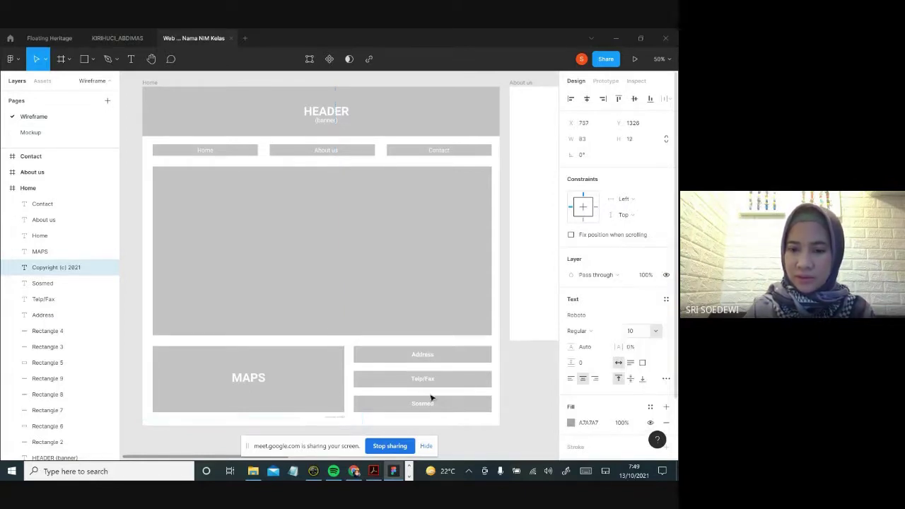
left_click(528, 389)
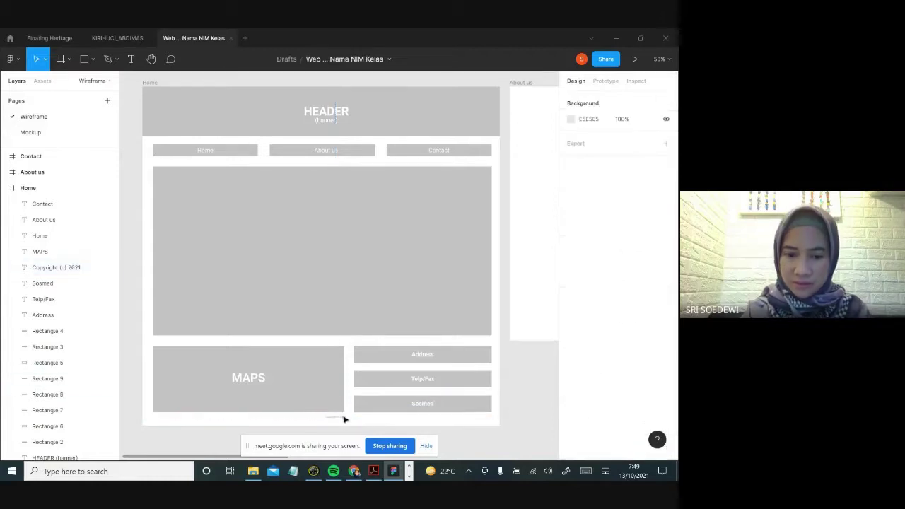
Move the copyright text to X 725, Y 1336, with its left edge at the content block's horizontal center.
left_click_drag(339, 417, 343, 419)
left_click(530, 389)
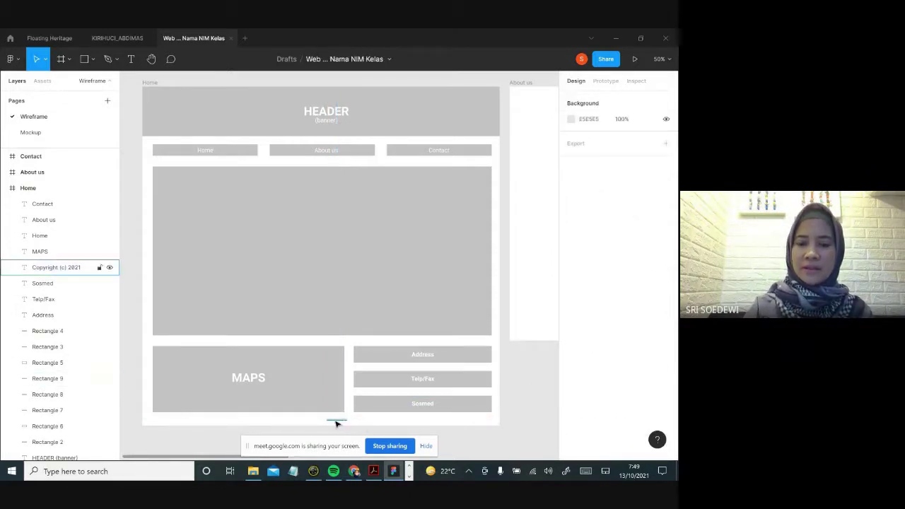
left_click(336, 422)
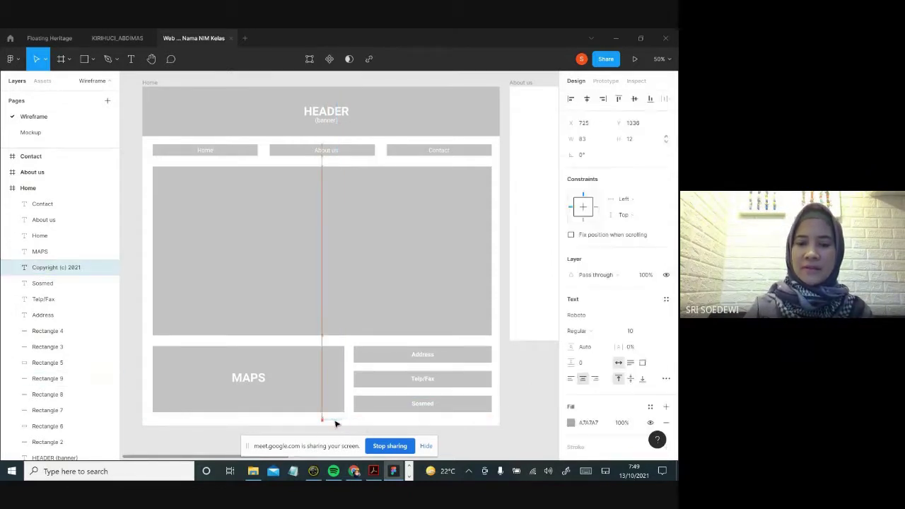
left_click(544, 407)
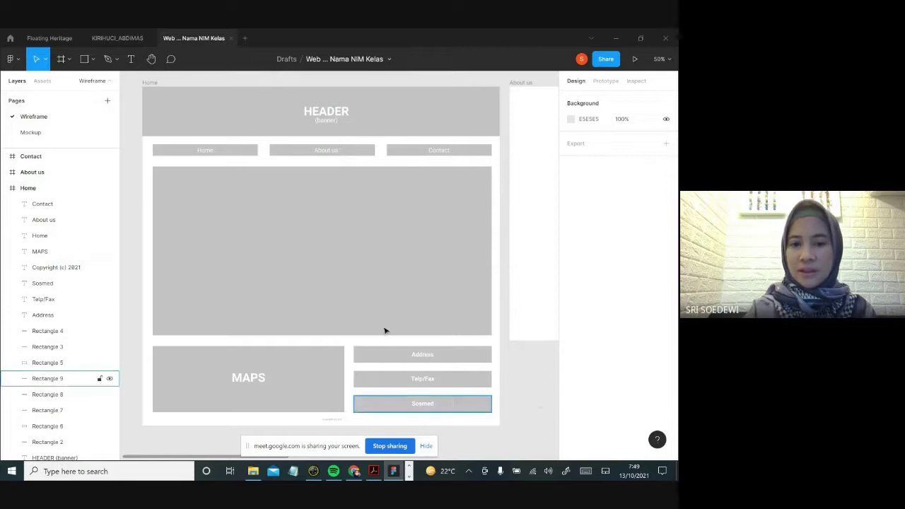
left_click(69, 363)
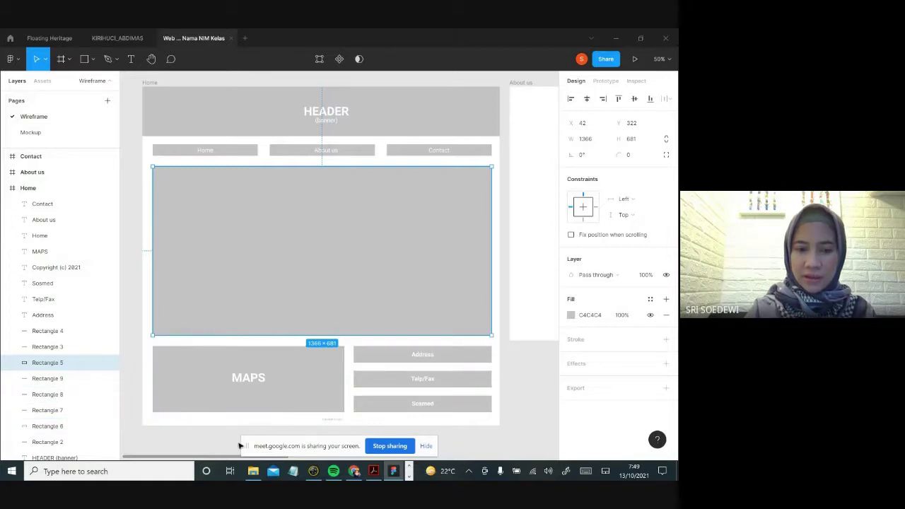
scroll(56, 427, "down", 1)
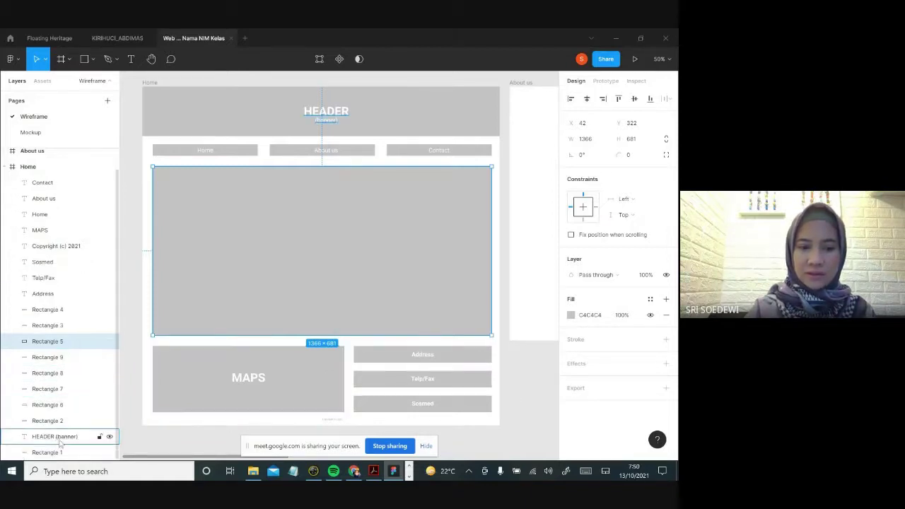
left_click(59, 438)
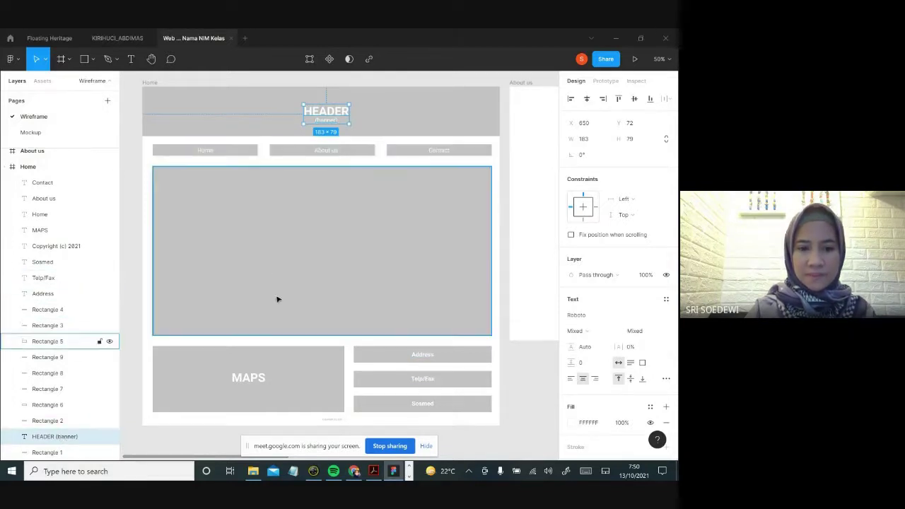
left_click(525, 378)
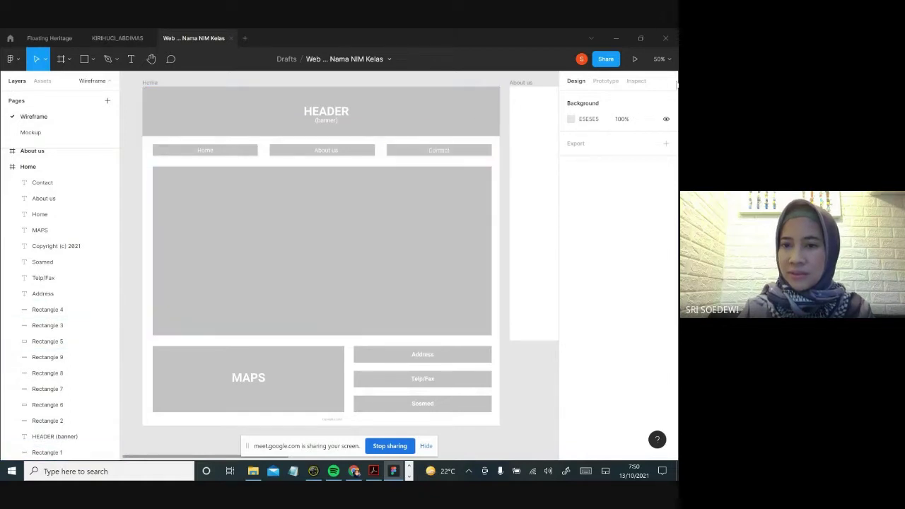
left_click(667, 61)
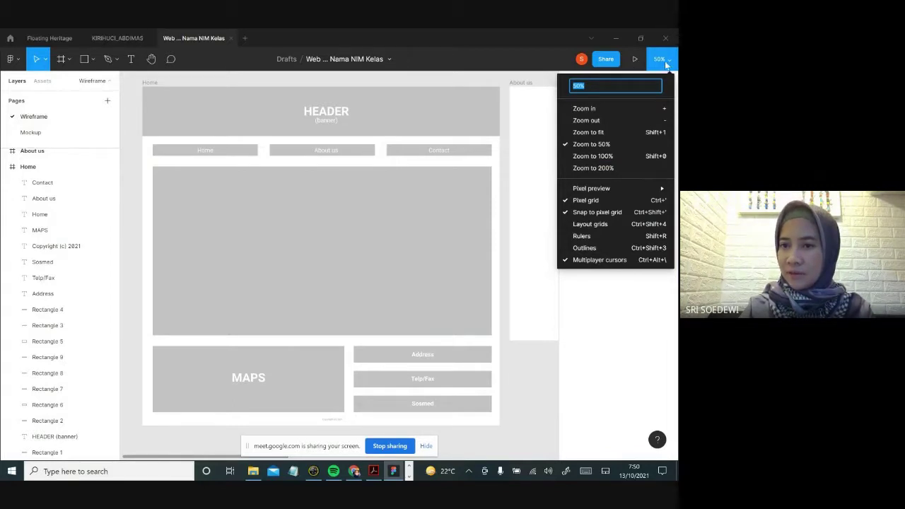
left_click(611, 157)
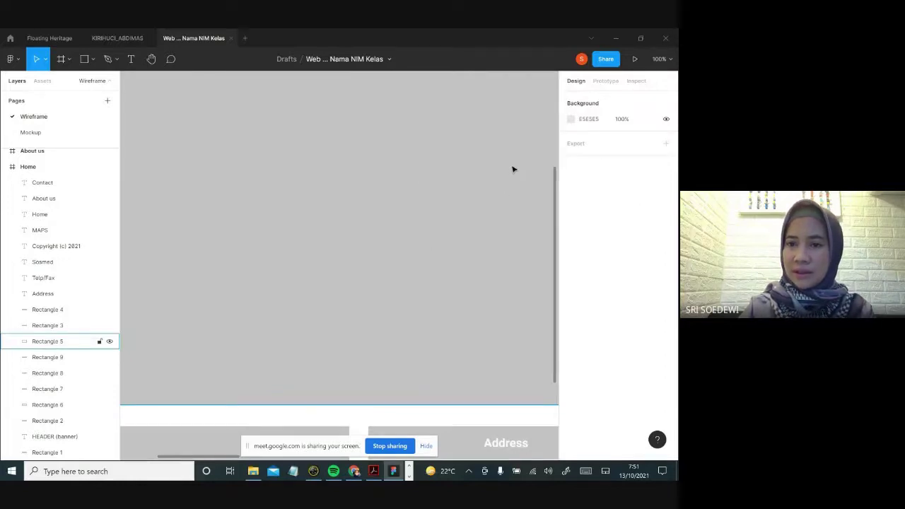
Present the wireframe as a prototype and look over the whole Home page, from the header to the maps and contact blocks.
left_click(635, 61)
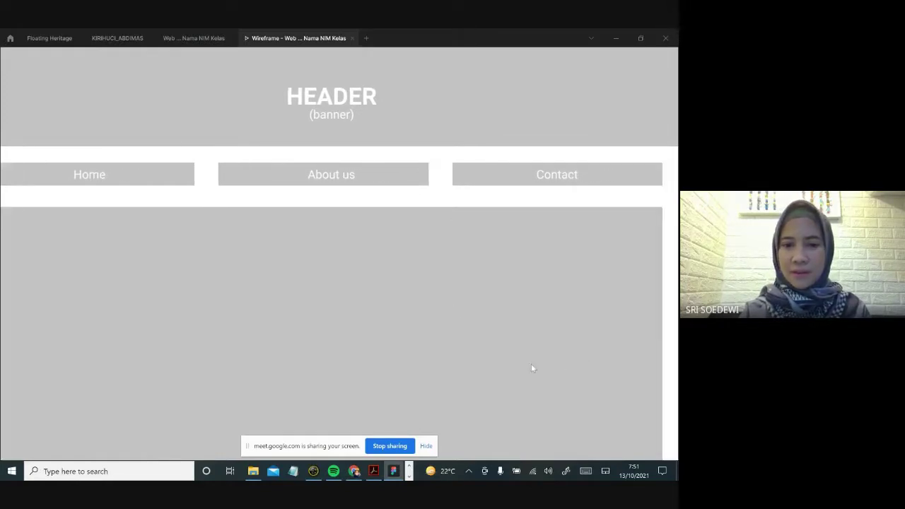
scroll(508, 363, "down", 1)
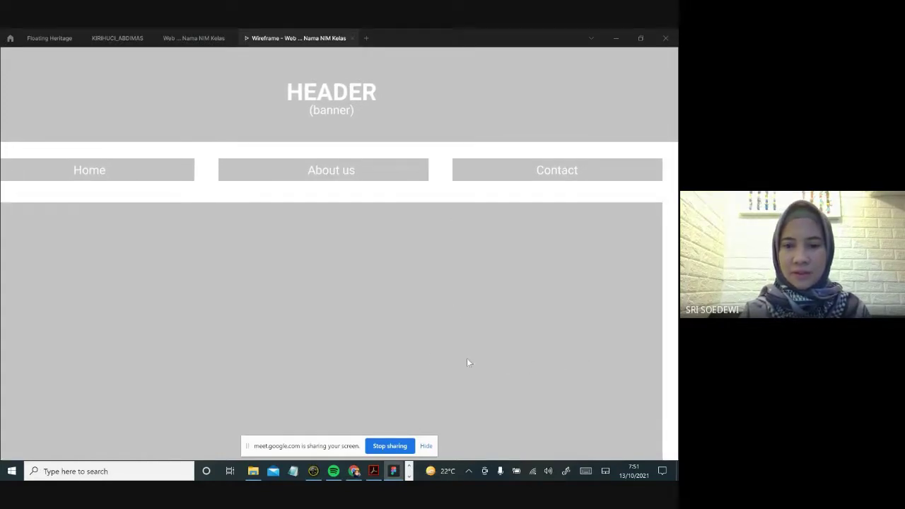
scroll(536, 354, "up", 1)
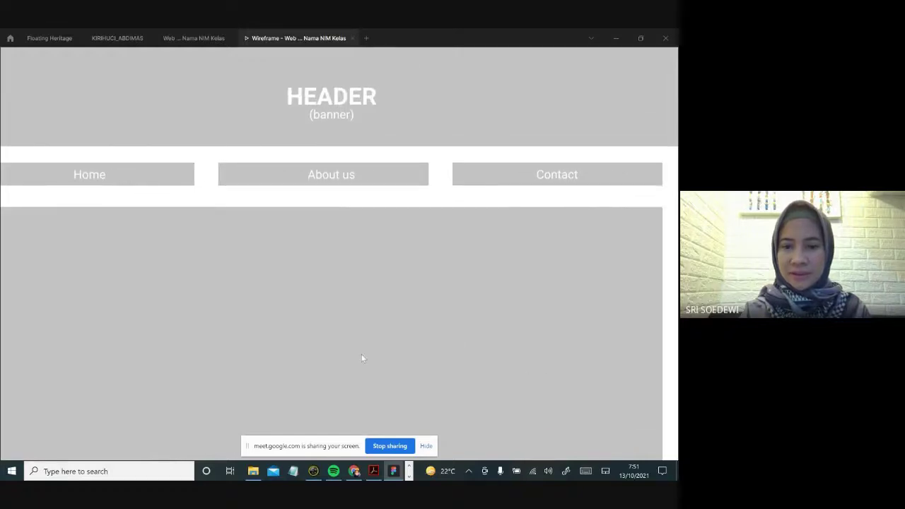
scroll(339, 348, "down", 6)
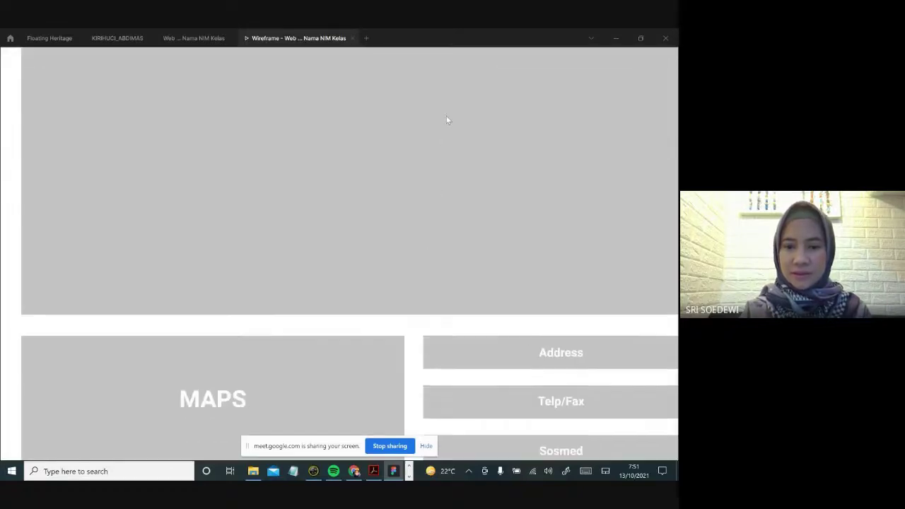
scroll(361, 191, "down", 1)
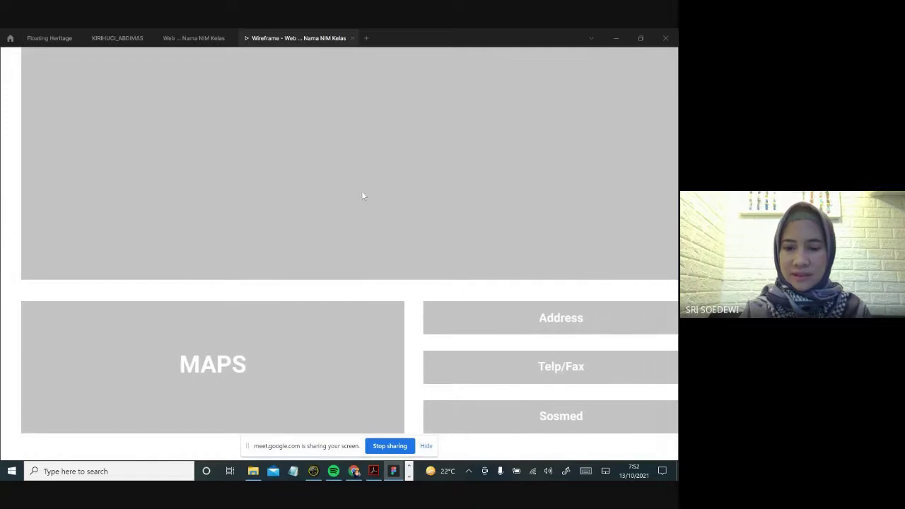
scroll(287, 192, "right", 1)
scroll(221, 218, "up", 1)
scroll(394, 267, "up", 3)
scroll(394, 266, "left", 1)
scroll(395, 271, "down", 3)
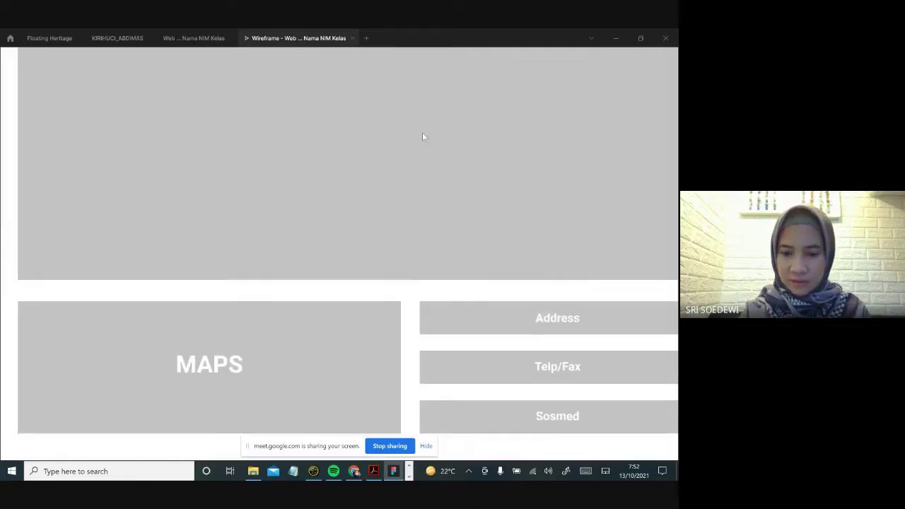
scroll(251, 142, "right", 1)
scroll(256, 103, "down", 1)
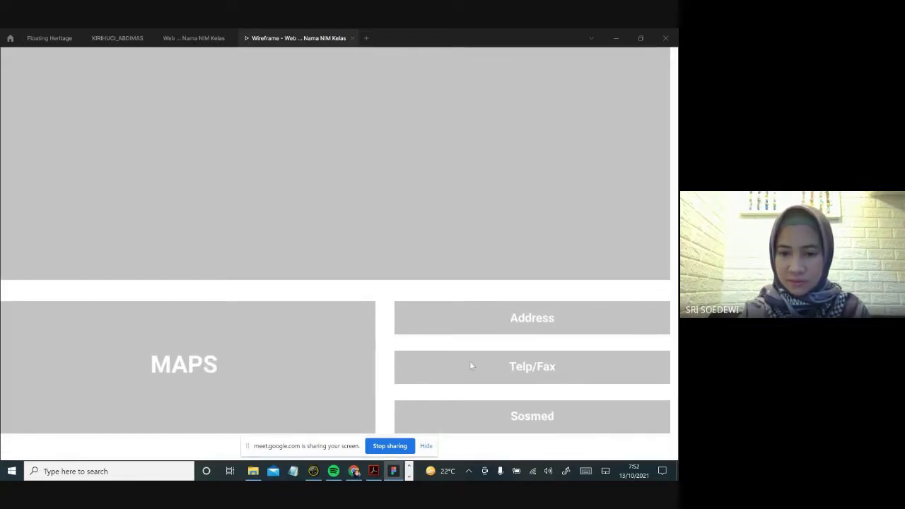
scroll(462, 369, "up", 6)
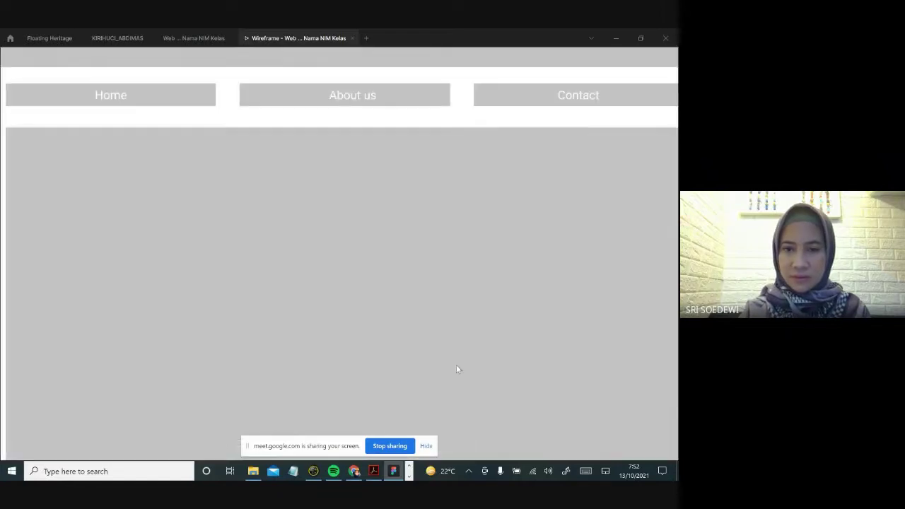
scroll(398, 285, "up", 2)
scroll(407, 363, "left", 1)
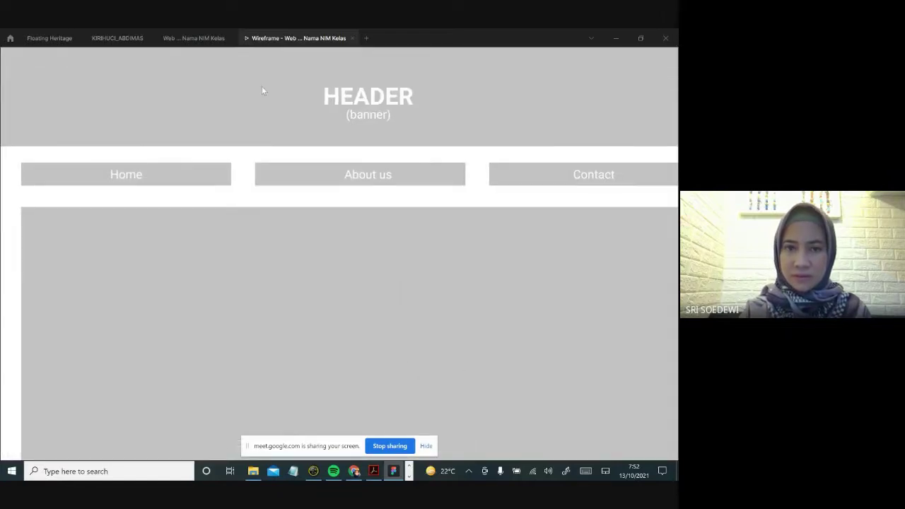
Return to the design file and examine the whole Home frame at 50% zoom.
mouse_move(518, 36)
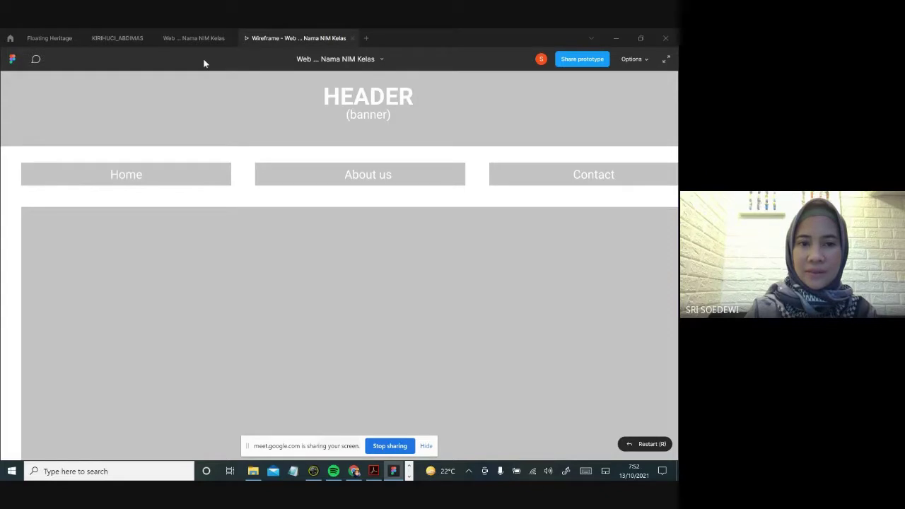
left_click(190, 40)
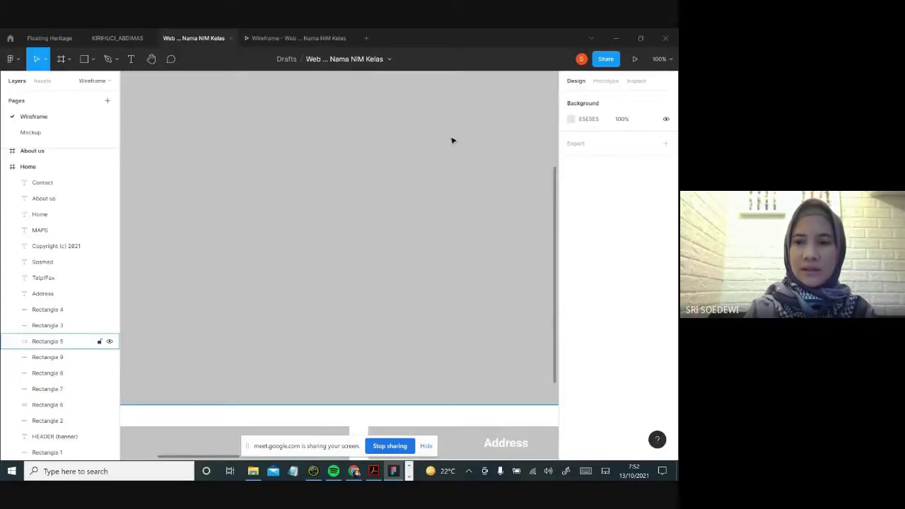
left_click(674, 61)
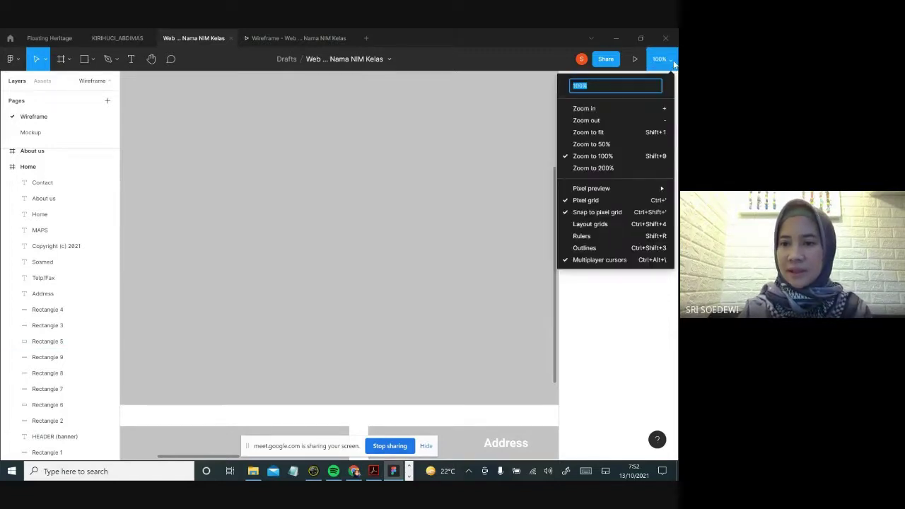
left_click(674, 63)
left_click(675, 64)
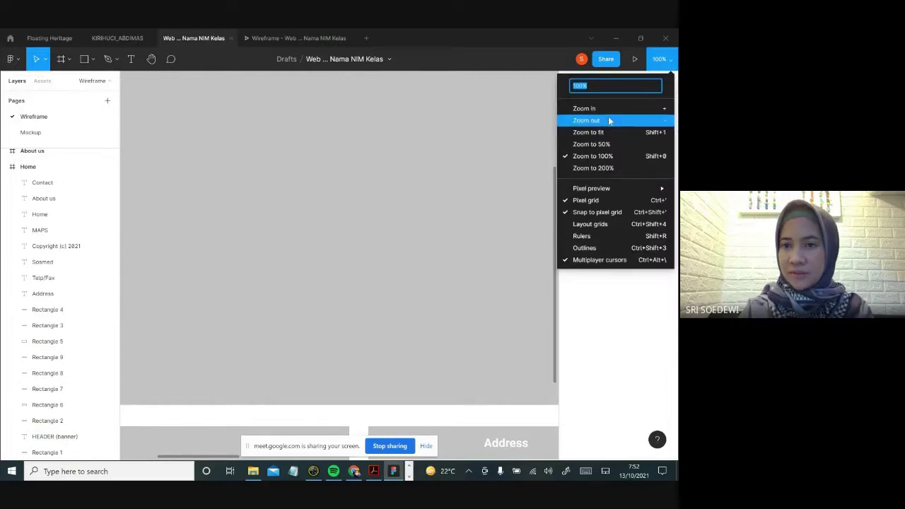
left_click(591, 145)
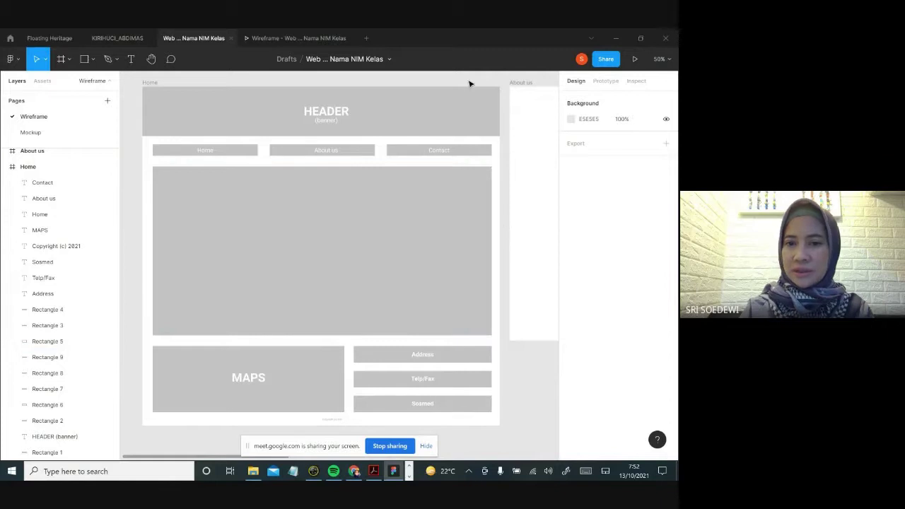
key("shift+0")
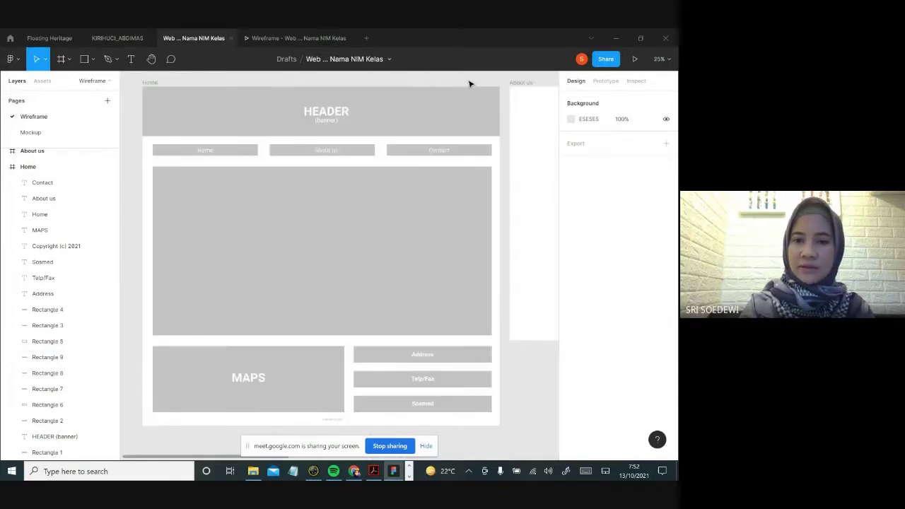
key("minus")
key("plus")
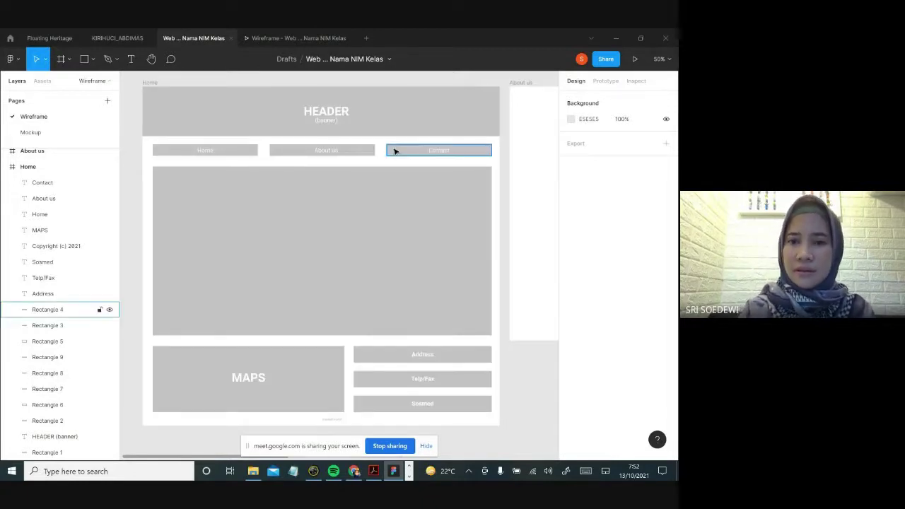
Copy the share link of the wireframe prototype from its presentation view and close the sharing dialog.
left_click(281, 40)
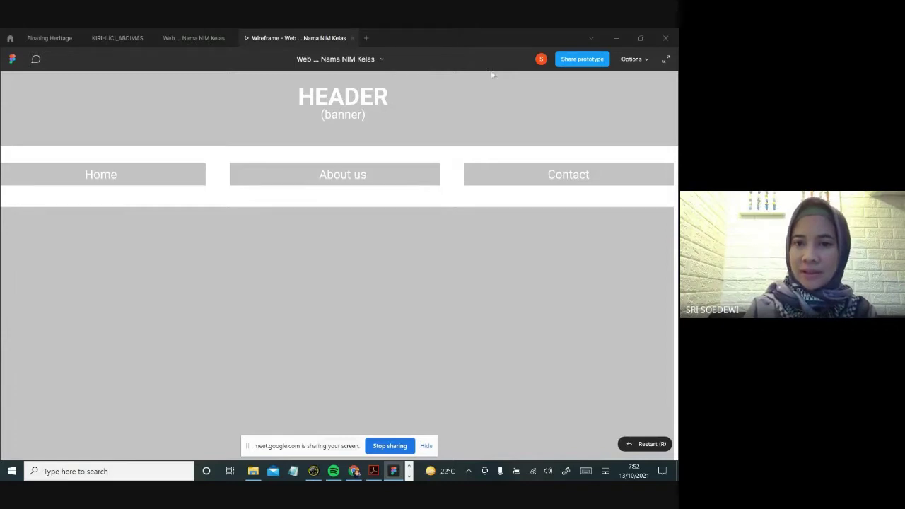
left_click(582, 59)
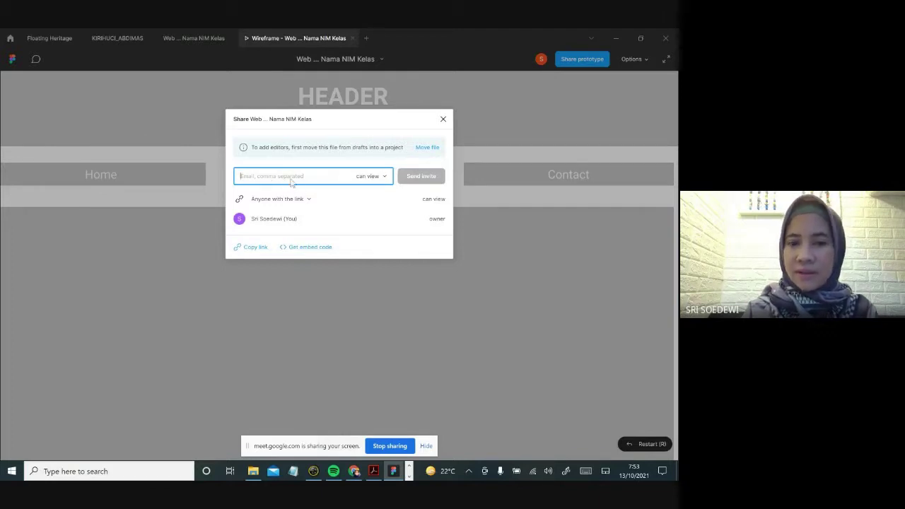
left_click(255, 249)
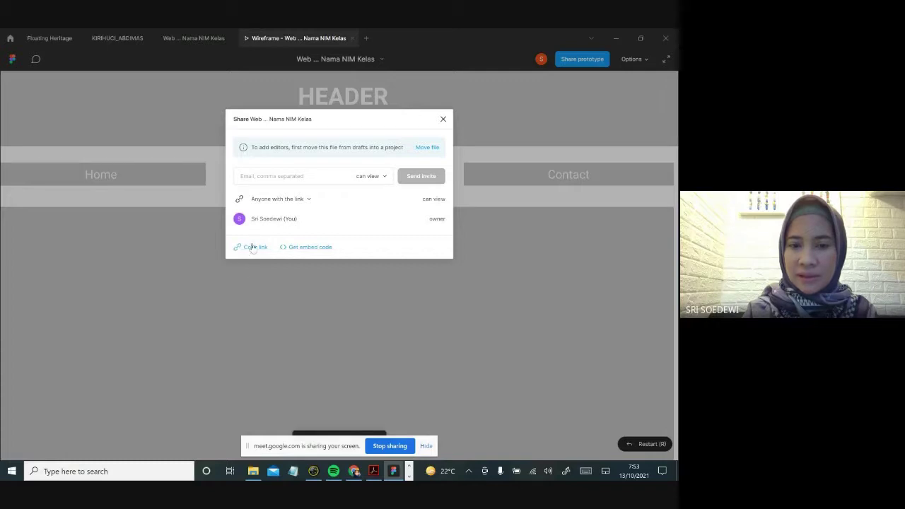
left_click(442, 119)
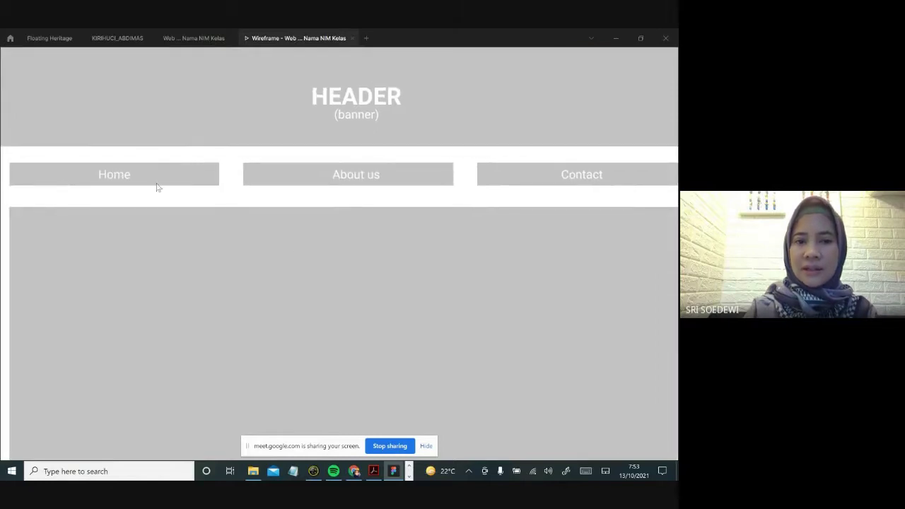
Examine the header banner and the full width of the Home, About us and Contact navigation row in the prototype.
scroll(244, 184, "right", 2)
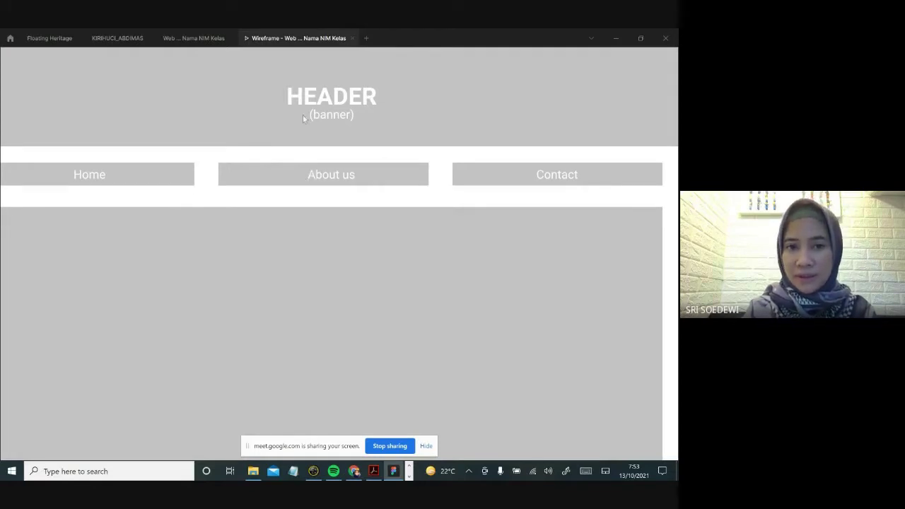
scroll(282, 141, "left", 1)
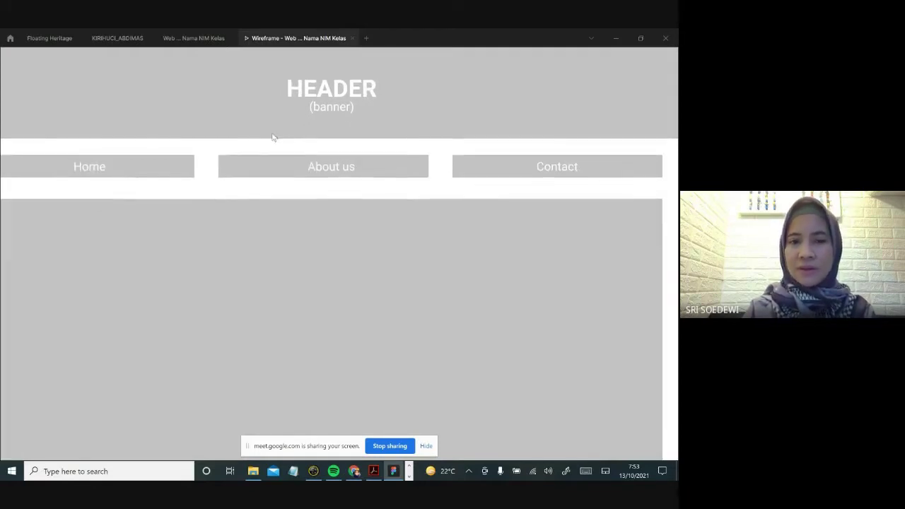
scroll(282, 173, "left", 1)
scroll(303, 204, "down", 1)
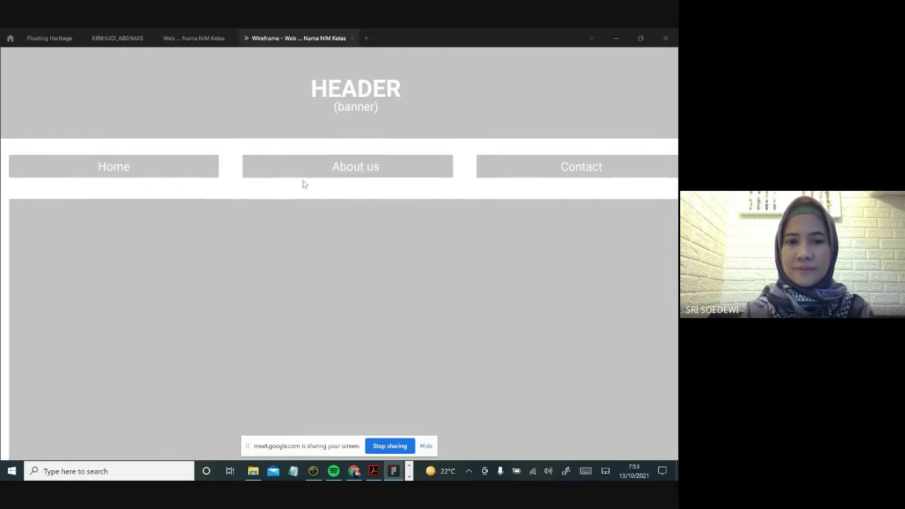
scroll(353, 234, "up", 1)
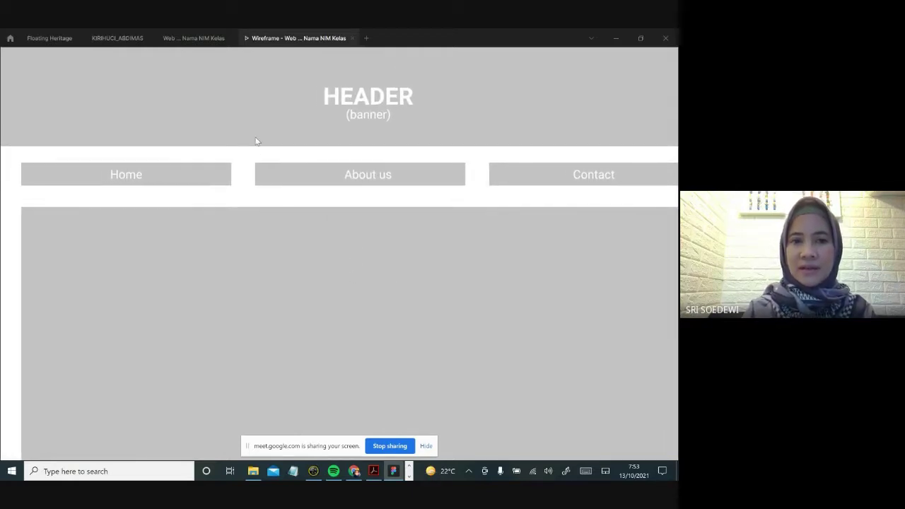
mouse_move(210, 80)
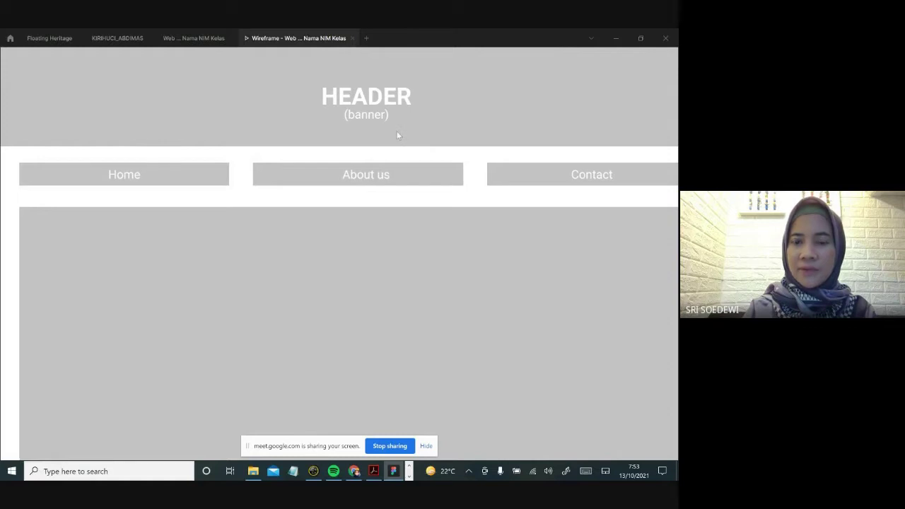
scroll(289, 184, "right", 1)
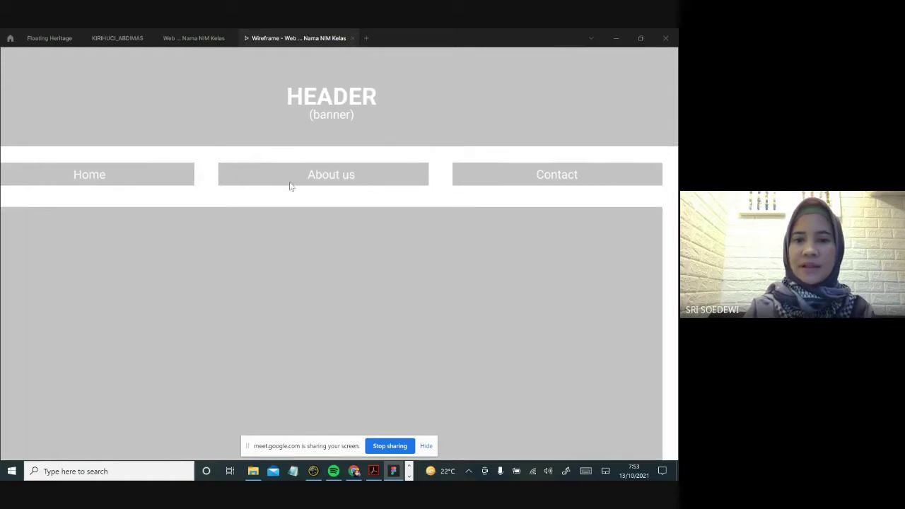
scroll(225, 193, "left", 1)
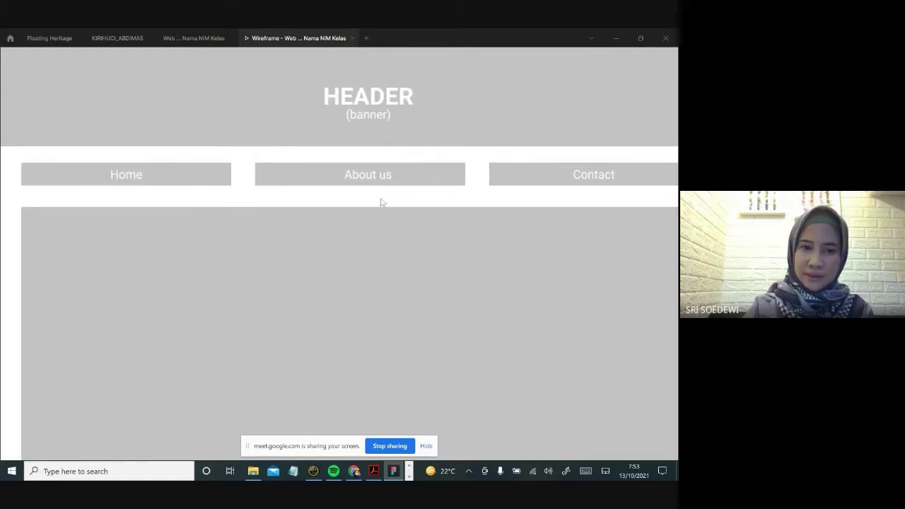
Close the prototype preview and show the Home, About us and Contact frames side by side at 25% zoom.
mouse_move(167, 76)
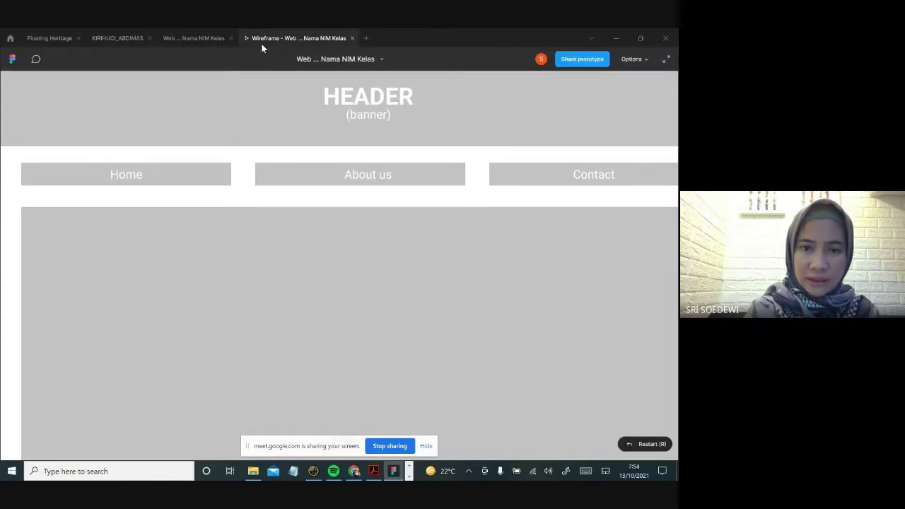
left_click(353, 38)
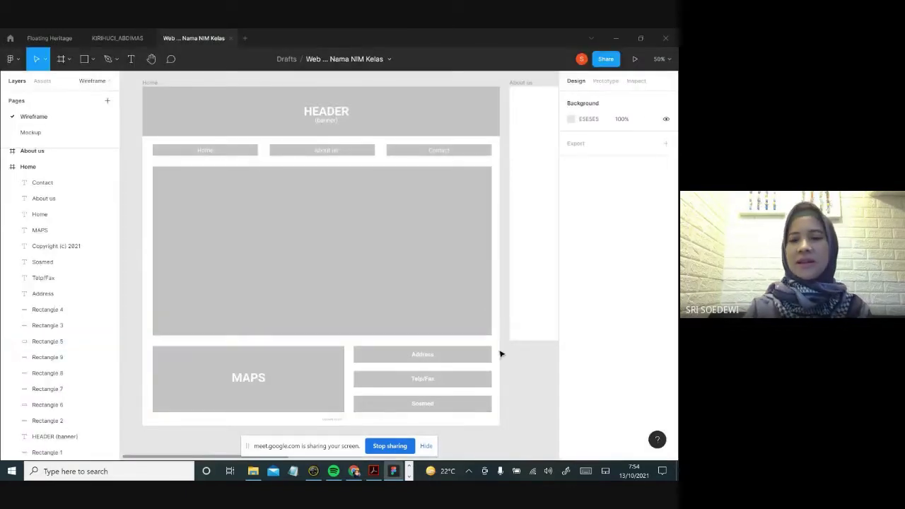
key("minus")
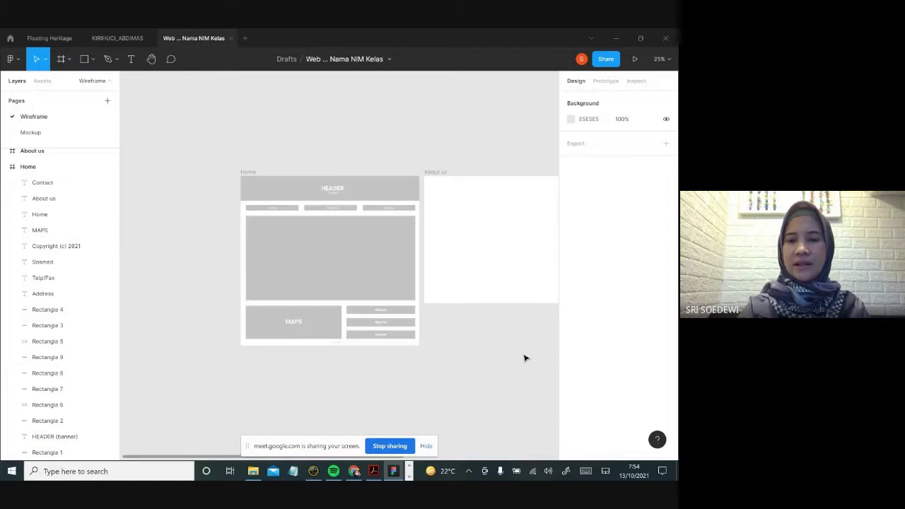
left_click_drag(485, 283, 346, 261)
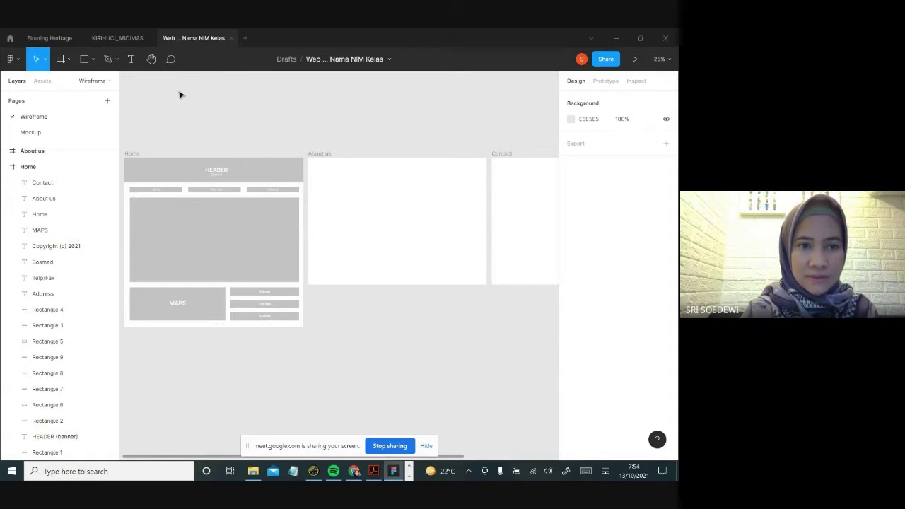
Look through the recently viewed files for the wireframe file and its prototype, and return to the open design file.
left_click(11, 39)
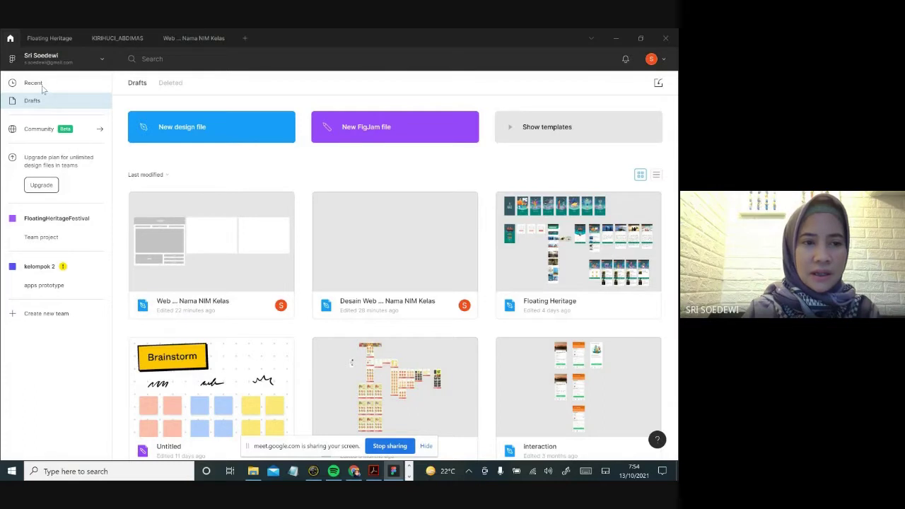
left_click(35, 82)
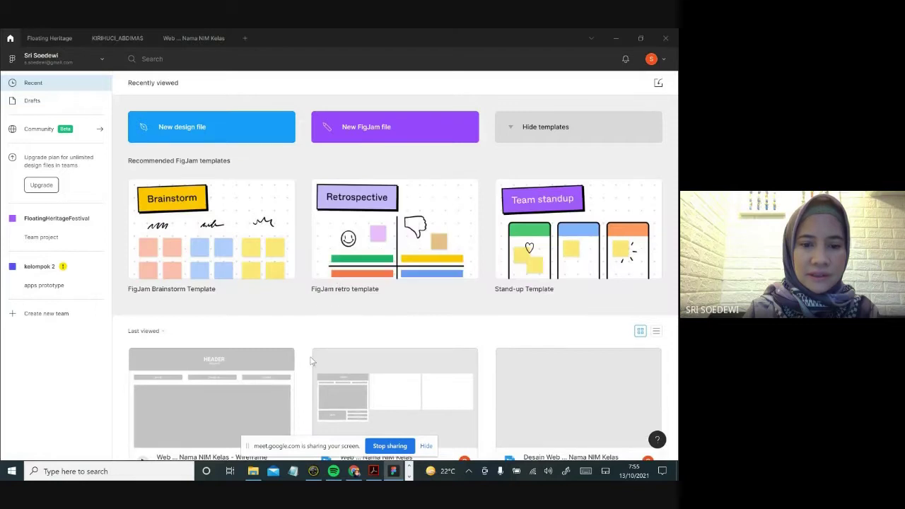
scroll(311, 360, "down", 2)
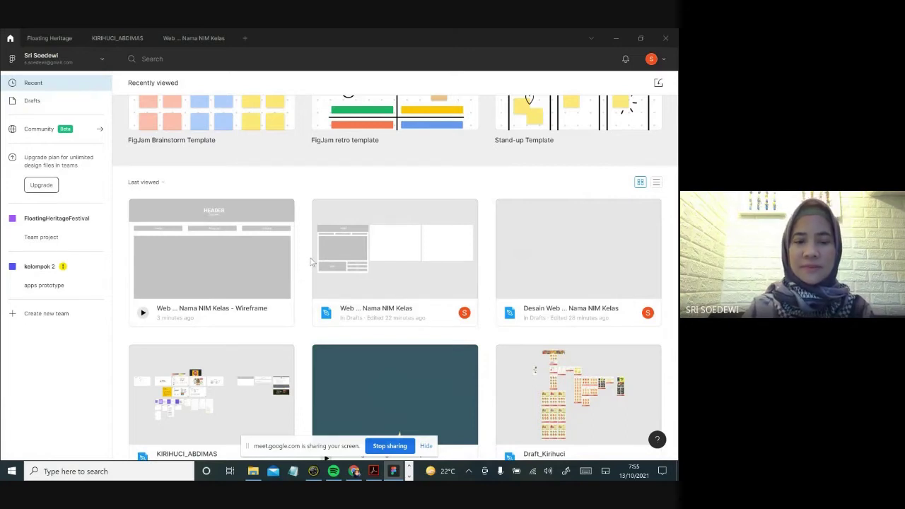
left_click(184, 39)
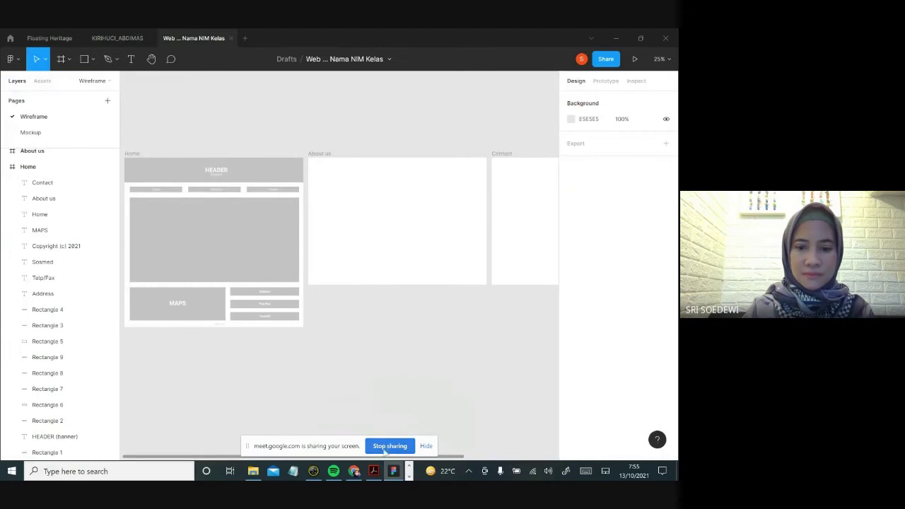
left_click(386, 448)
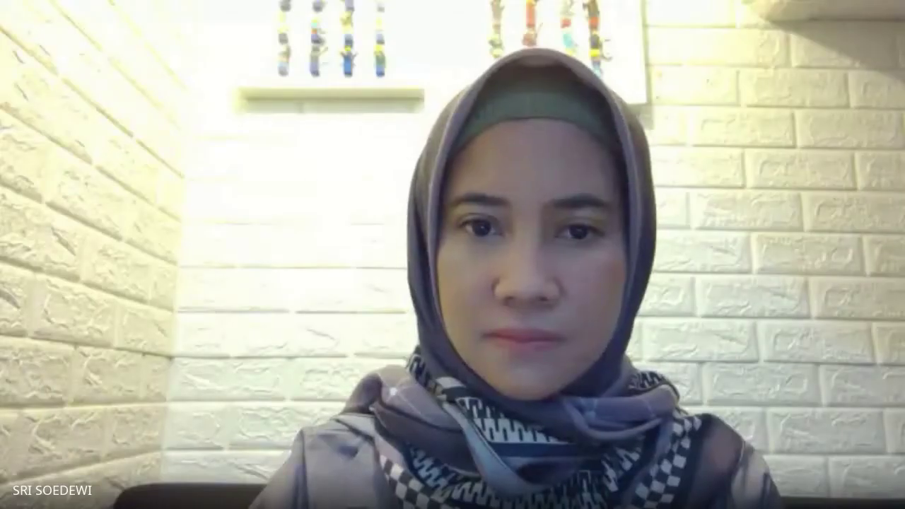